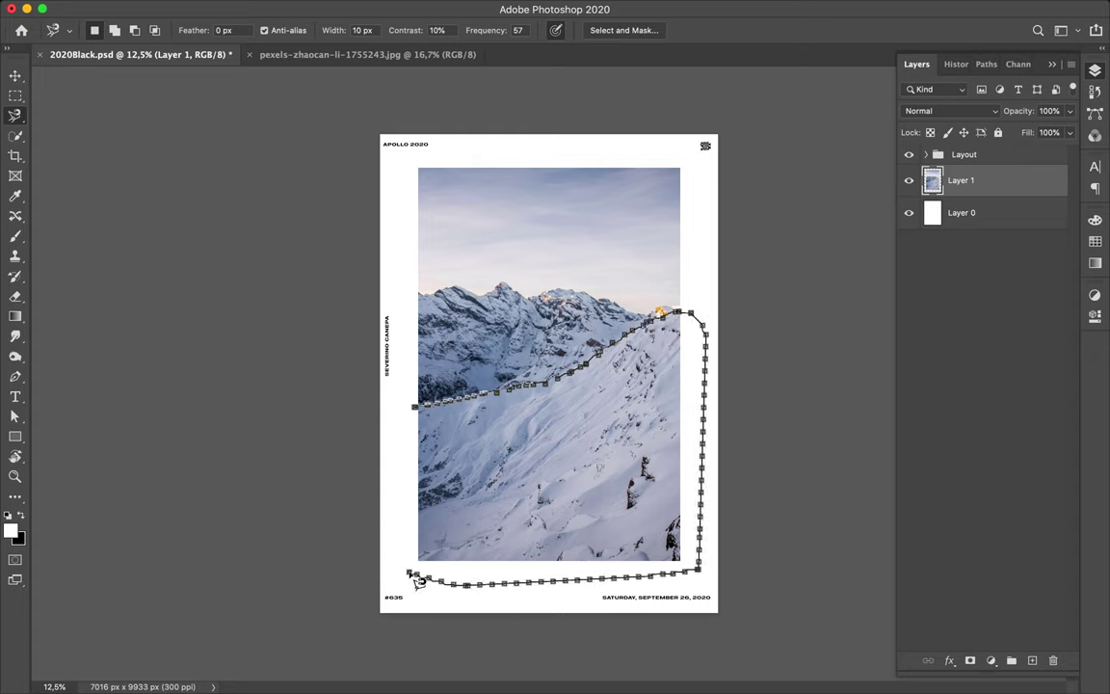
Copy the lower snowy slope onto its own layer and sample a dark navy colour
click(414, 409)
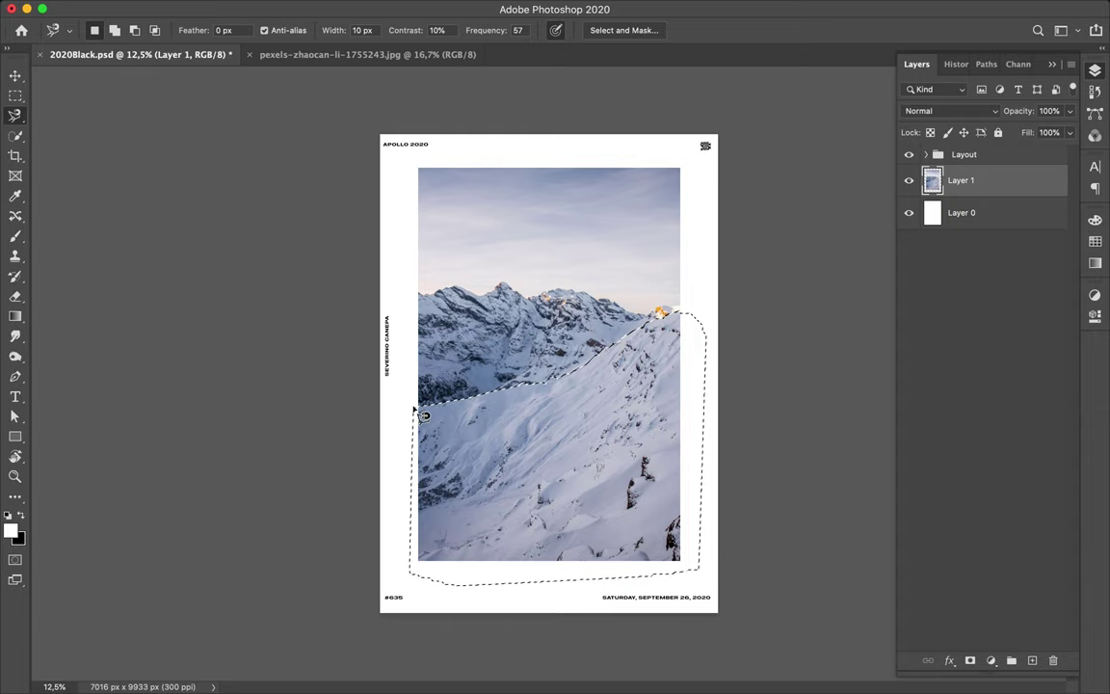
key(ctrl+j)
key(v)
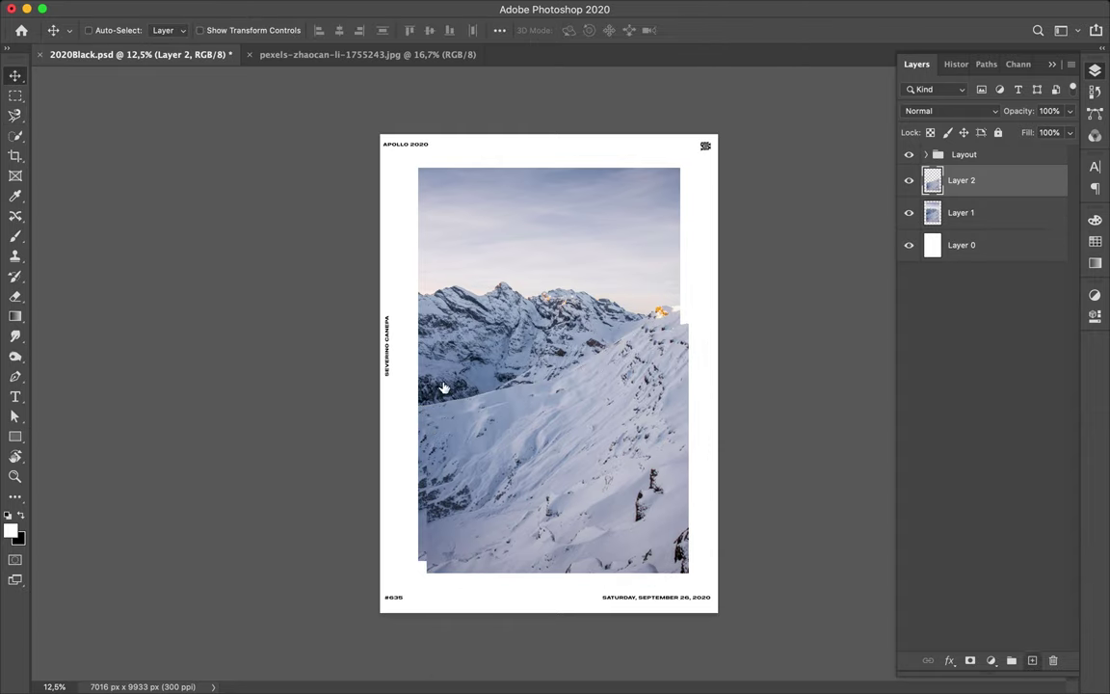
key(i)
click(424, 381)
Add a new layer and brush navy inside the slope piece's loaded outline
key(ctrl+shift+alt+n)
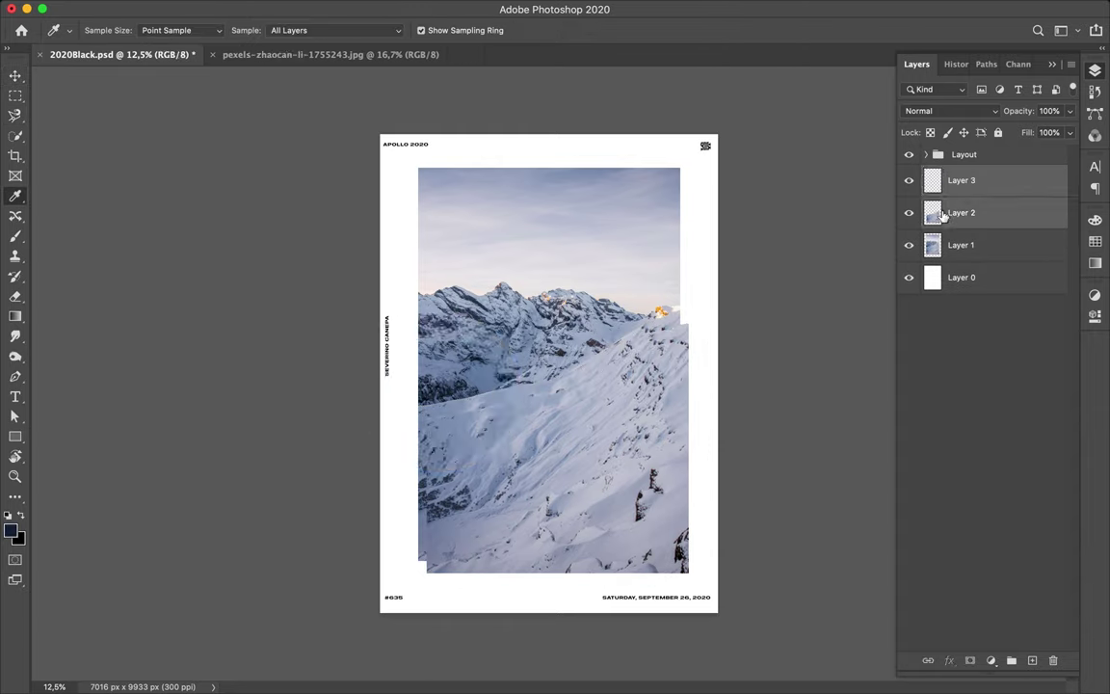
click(954, 213)
ctrl+click(933, 213)
key(b)
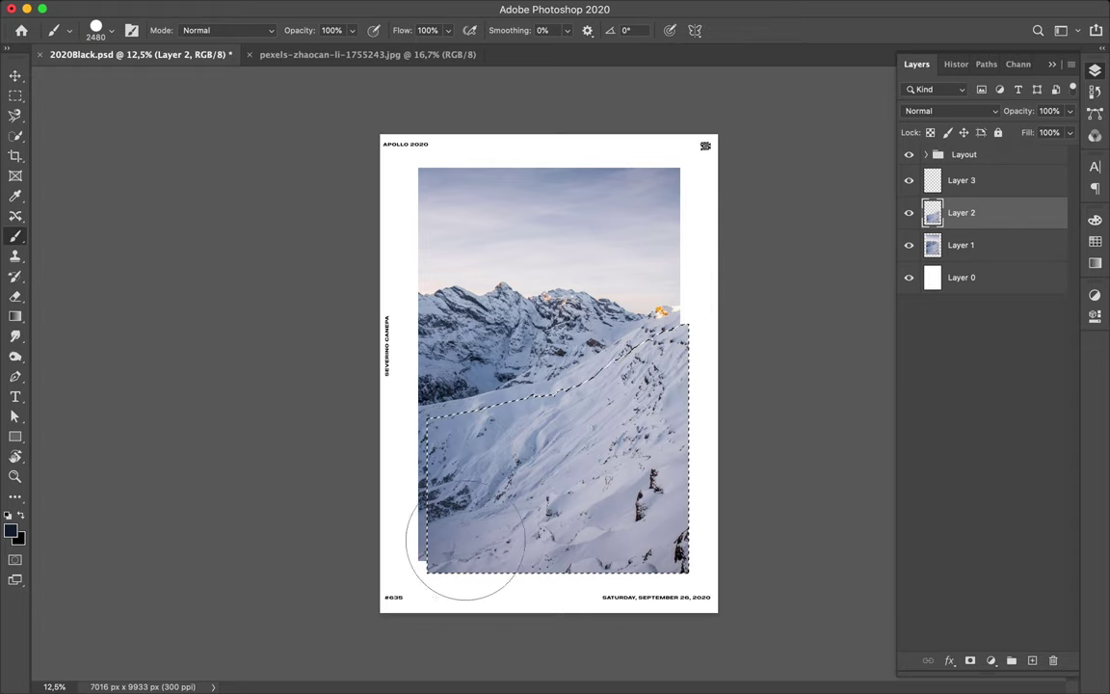
drag(465, 539, 580, 406)
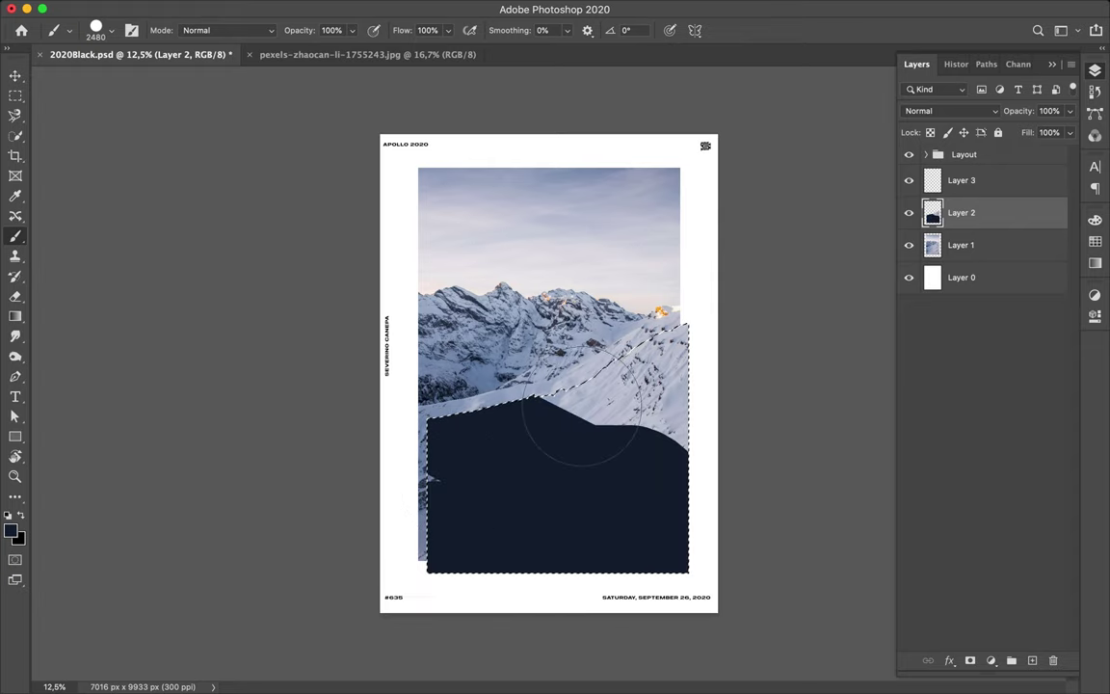
mouse_move(658, 416)
mouse_down()
mouse_move(694, 309)
mouse_move(657, 310)
mouse_up()
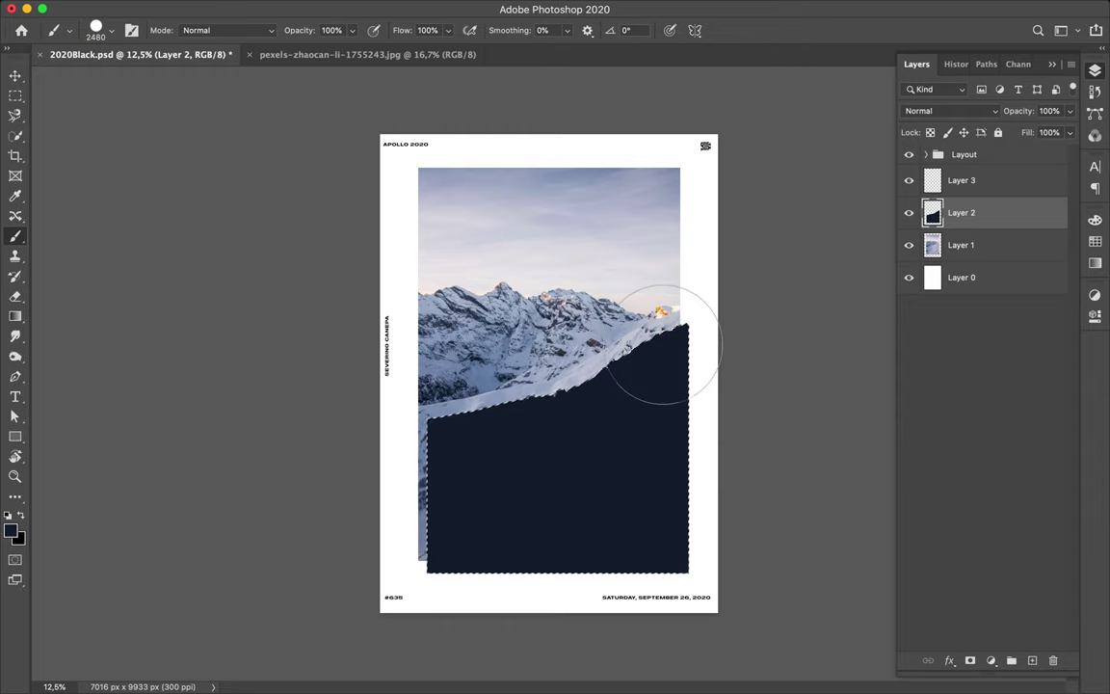
key(m)
key(ctrl+d)
Undo the navy on the slope piece and paint the navy shadow on the new layer
shift+click(961, 187)
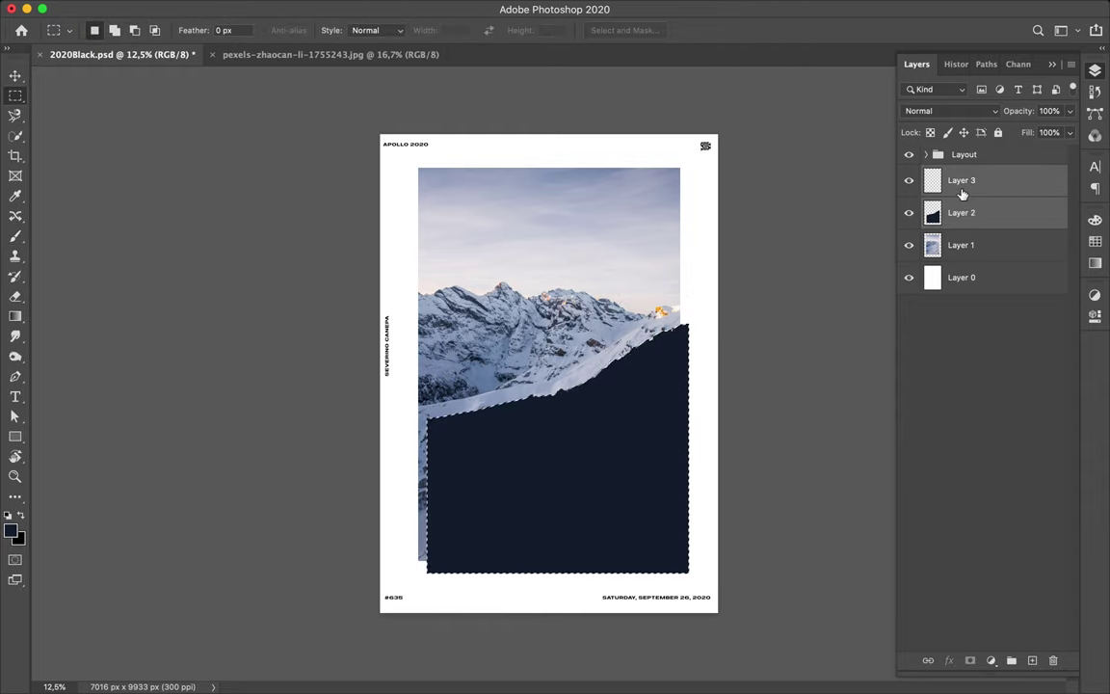
key(ctrl+z)
key(ctrl+z)
key(ctrl+z)
click(961, 183)
key(b)
mouse_move(660, 347)
mouse_down()
mouse_move(650, 496)
mouse_move(607, 534)
mouse_move(550, 533)
mouse_move(617, 485)
mouse_up()
key(m)
key(ctrl+d)
Gaussian-blur the navy shadow and move it below the slope piece layer
click(359, 8)
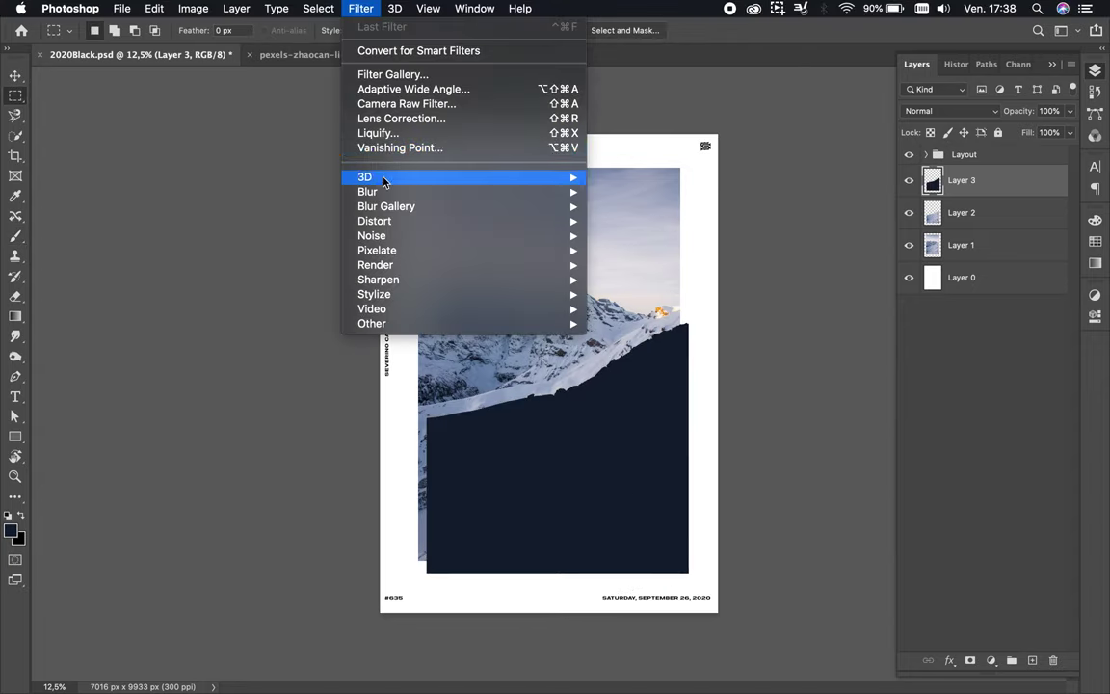
click(627, 250)
key(Return)
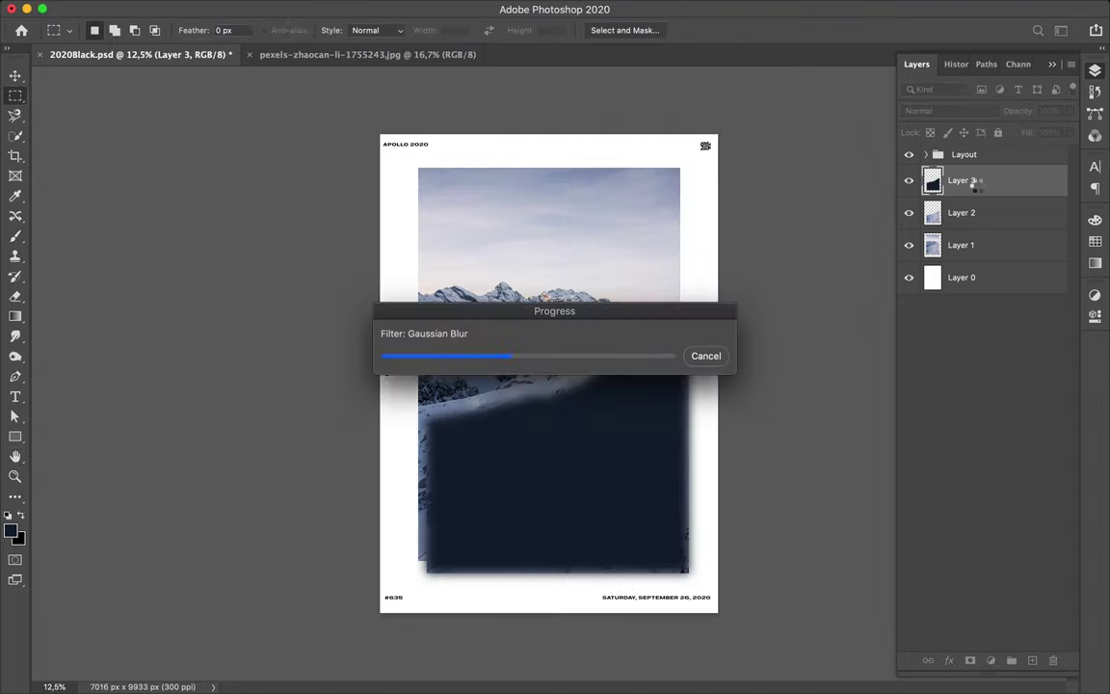
drag(979, 188, 979, 223)
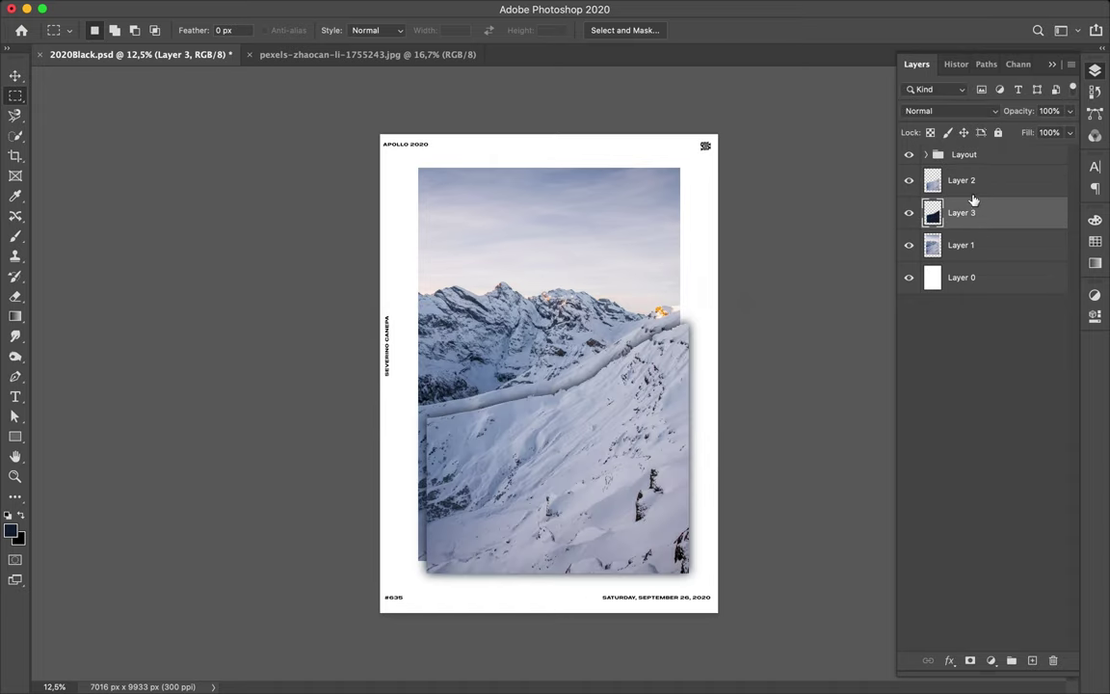
click(973, 193)
shift+click(1005, 216)
key(v)
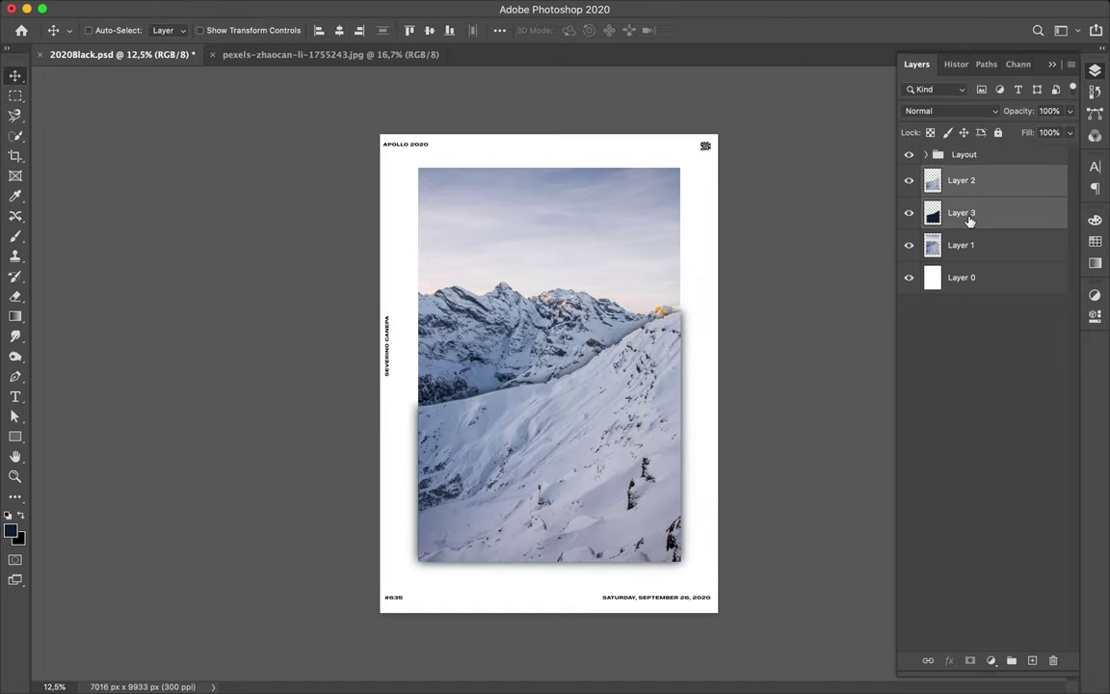
drag(963, 245, 968, 179)
key(l)
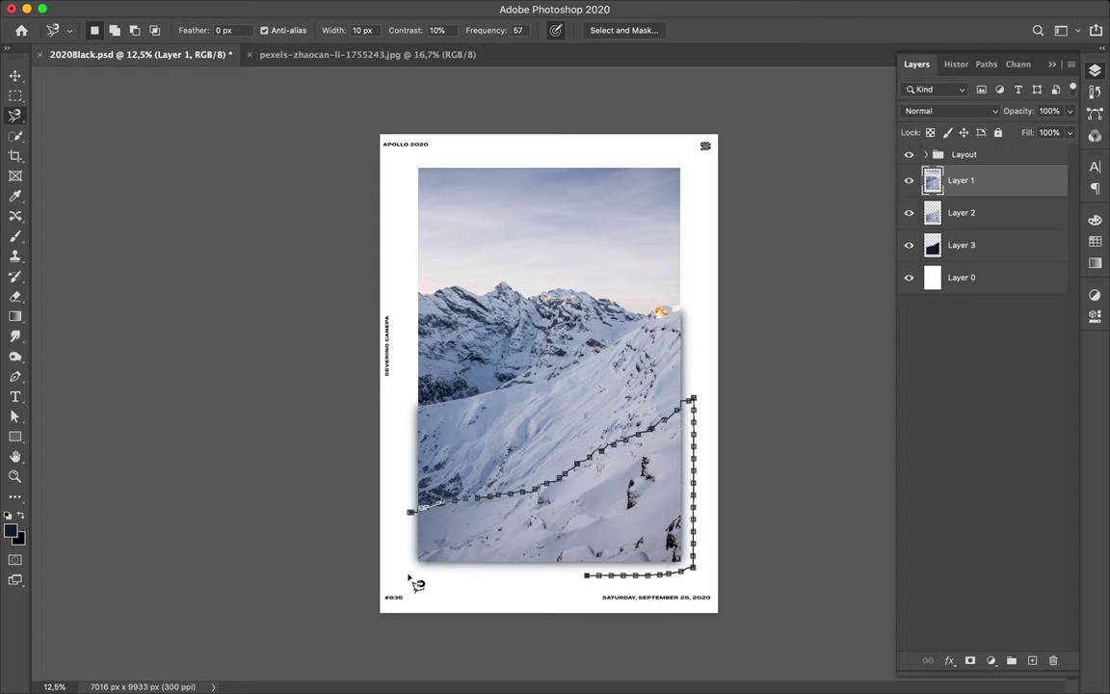
Copy the lower slope section to its own layer and brush navy inside its outline
click(411, 520)
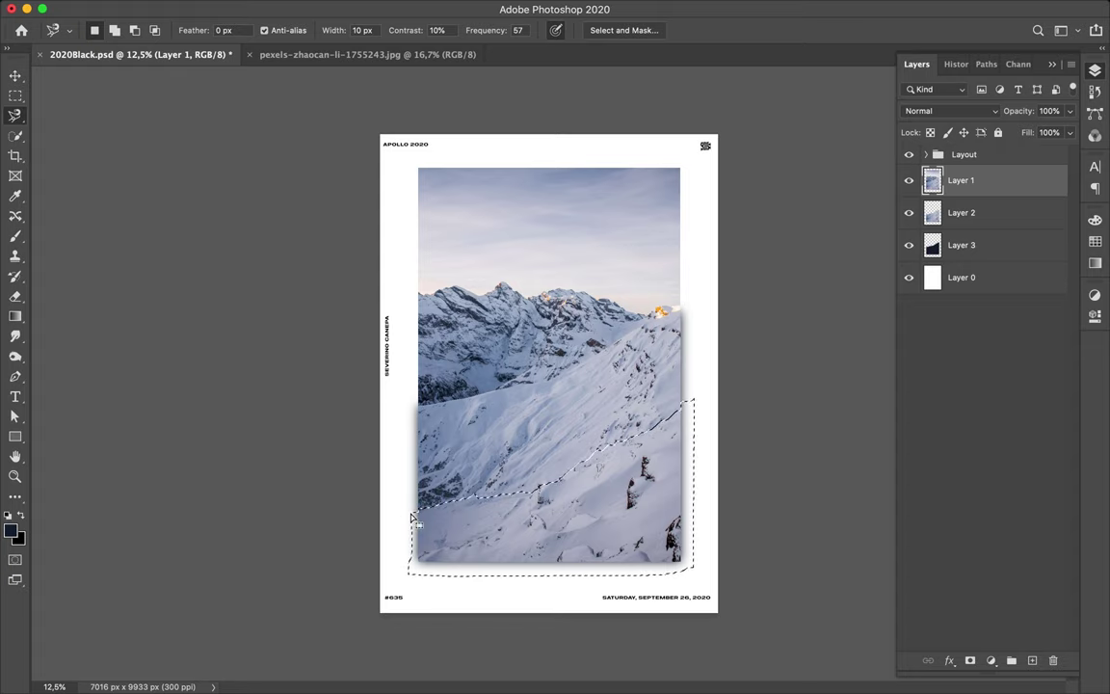
key(ctrl+j)
key(ctrl+shift+alt+n)
ctrl+click(933, 220)
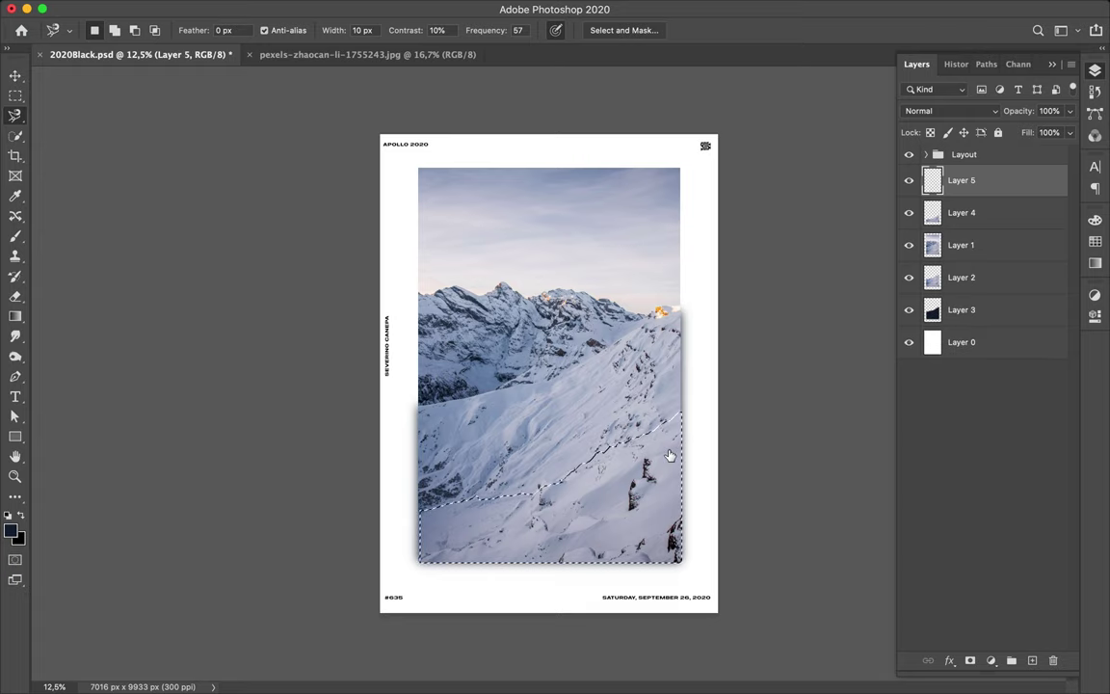
double_click(933, 213)
click(1050, 92)
key(b)
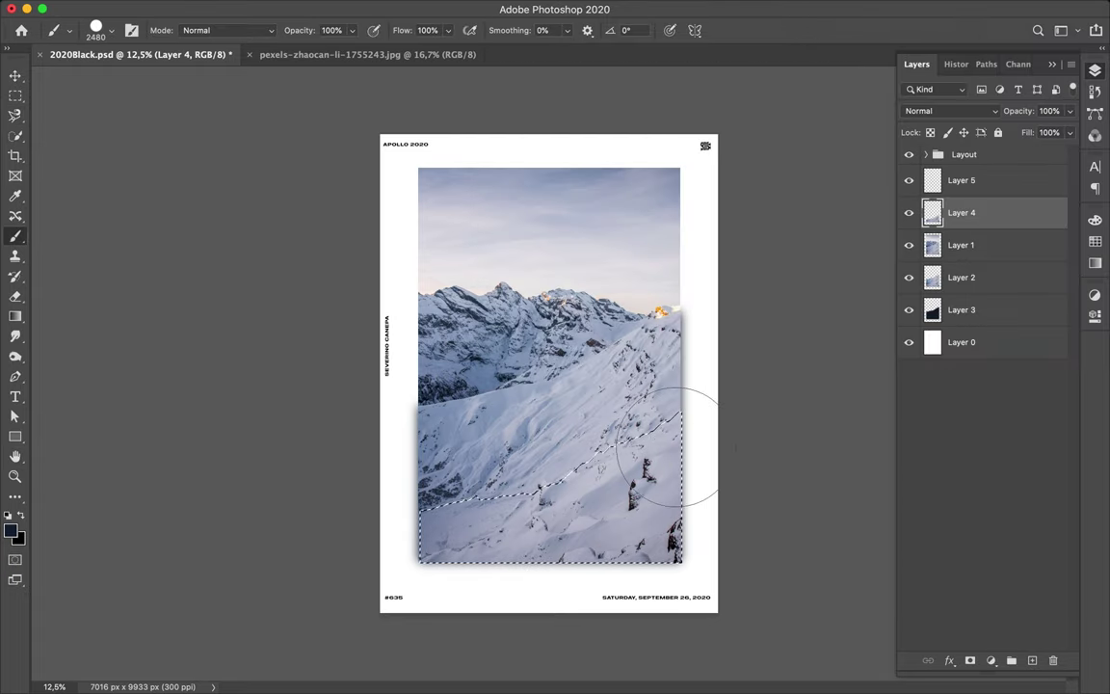
mouse_move(694, 421)
mouse_down()
mouse_move(669, 487)
mouse_move(674, 525)
mouse_up()
Reapply Gaussian Blur and paint the navy shadow shape on the empty layer
key(m)
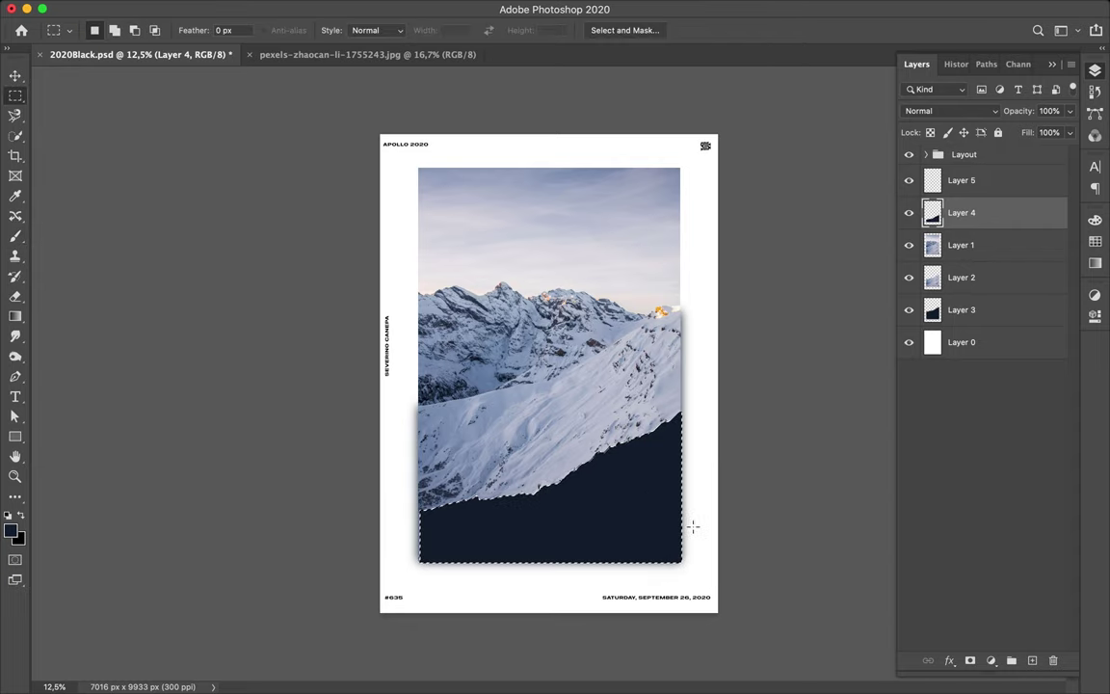
click(361, 7)
click(379, 68)
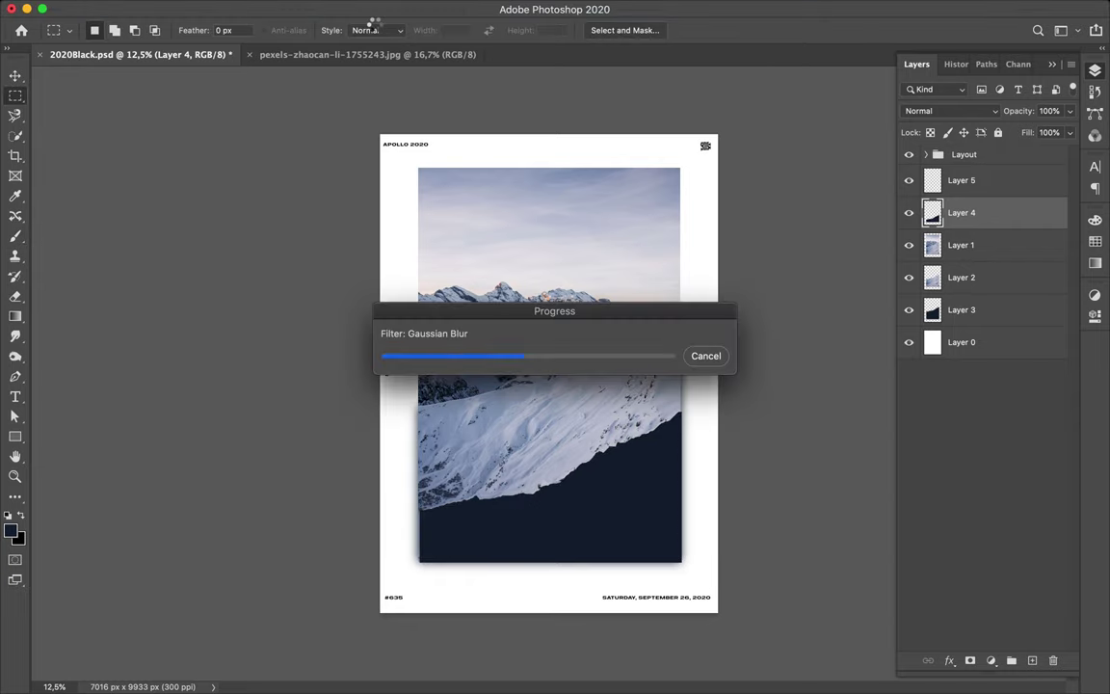
shift+click(976, 188)
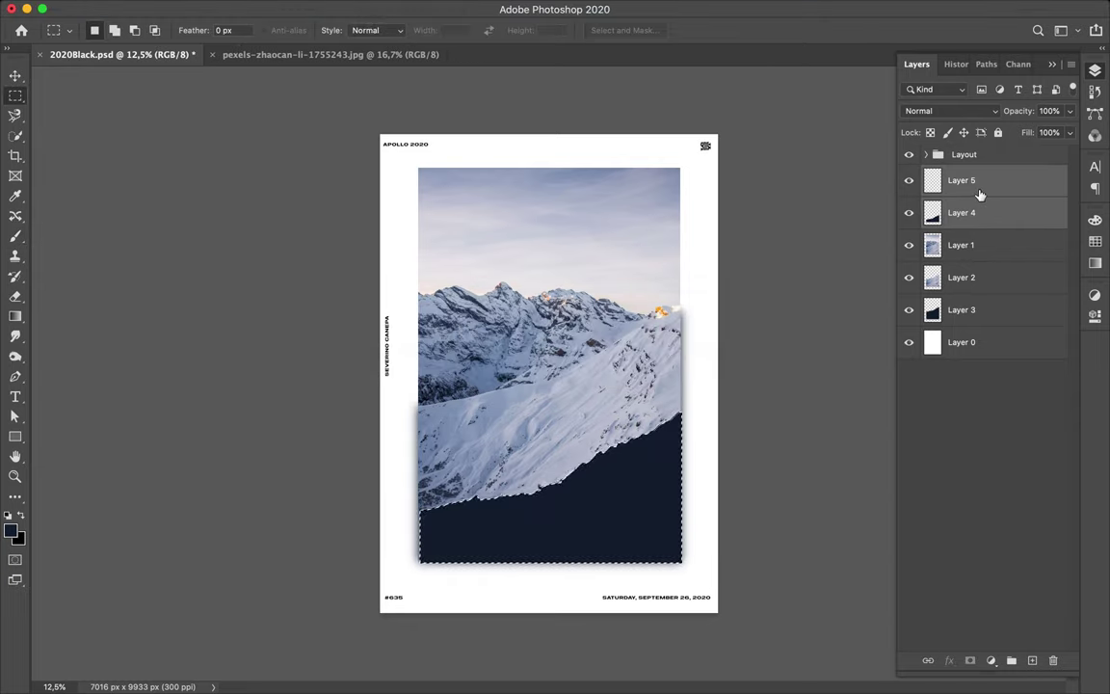
click(977, 188)
key(b)
mouse_move(578, 434)
mouse_down()
mouse_move(668, 471)
mouse_move(653, 509)
mouse_move(674, 525)
mouse_move(610, 550)
mouse_up()
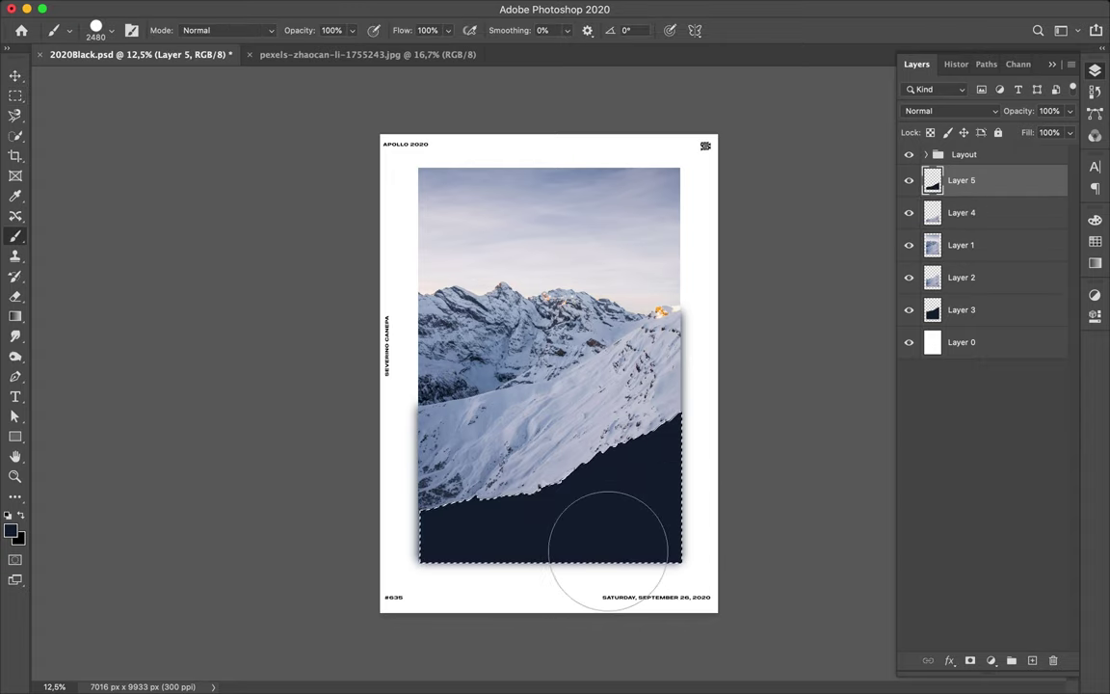
key(m)
key(ctrl+d)
Move the navy shadow layer beneath the new slope section and select the pair
scroll(649, 254, up, 2)
key(v)
right_click(996, 188)
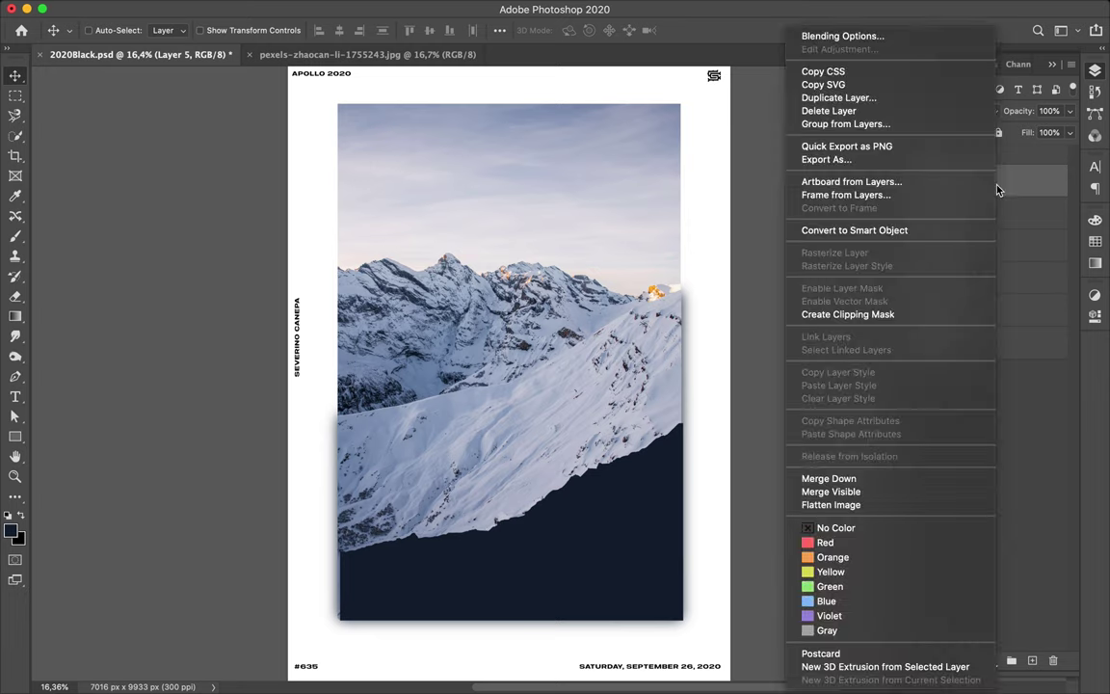
click(466, 8)
key(Escape)
drag(964, 180, 984, 211)
right_click(983, 211)
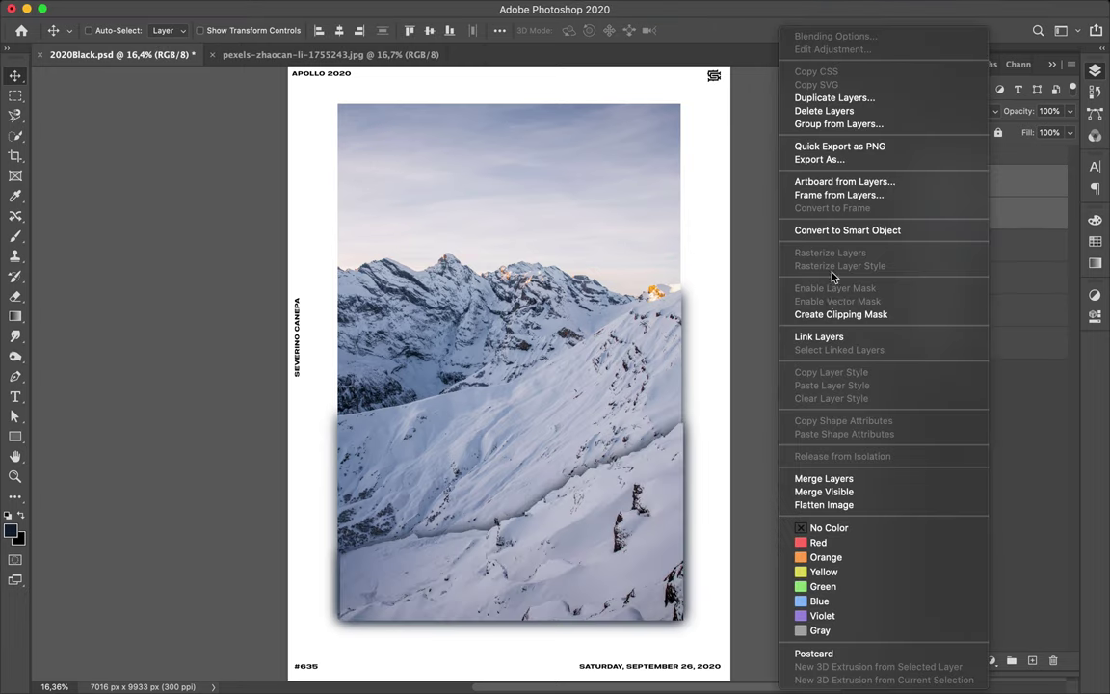
shift+click(964, 245)
right_click(1002, 289)
click(964, 180)
key(l)
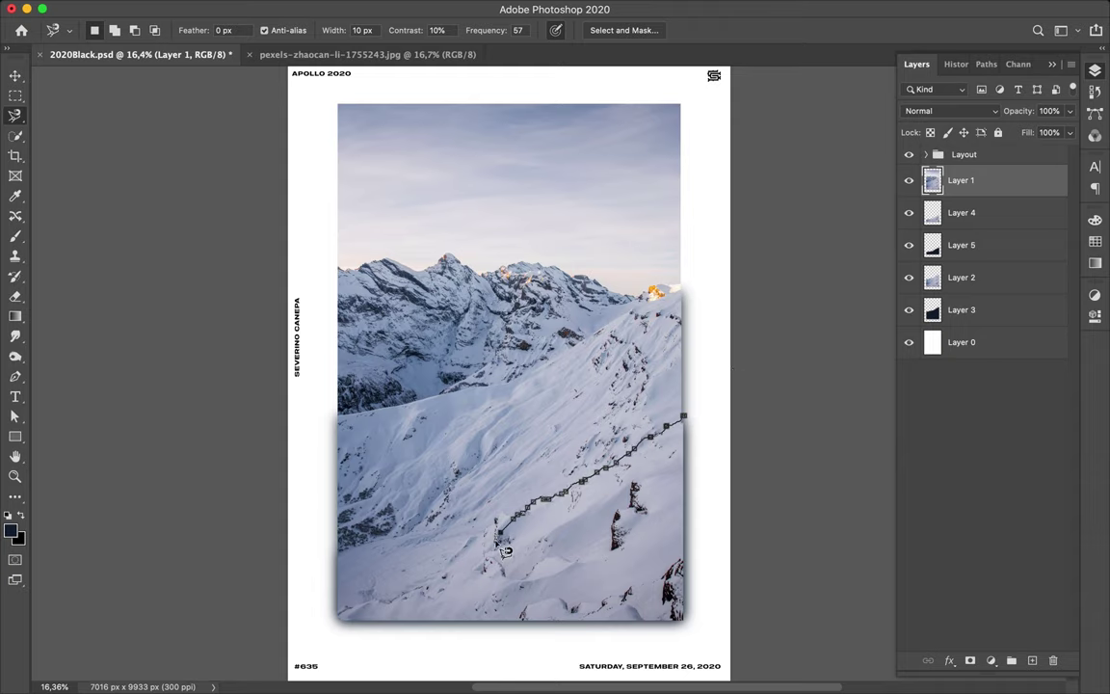
Copy another slope section to its own layer with a navy-filled, Gaussian-blurred strip
key(Return)
key(ctrl+j)
key(ctrl+j)
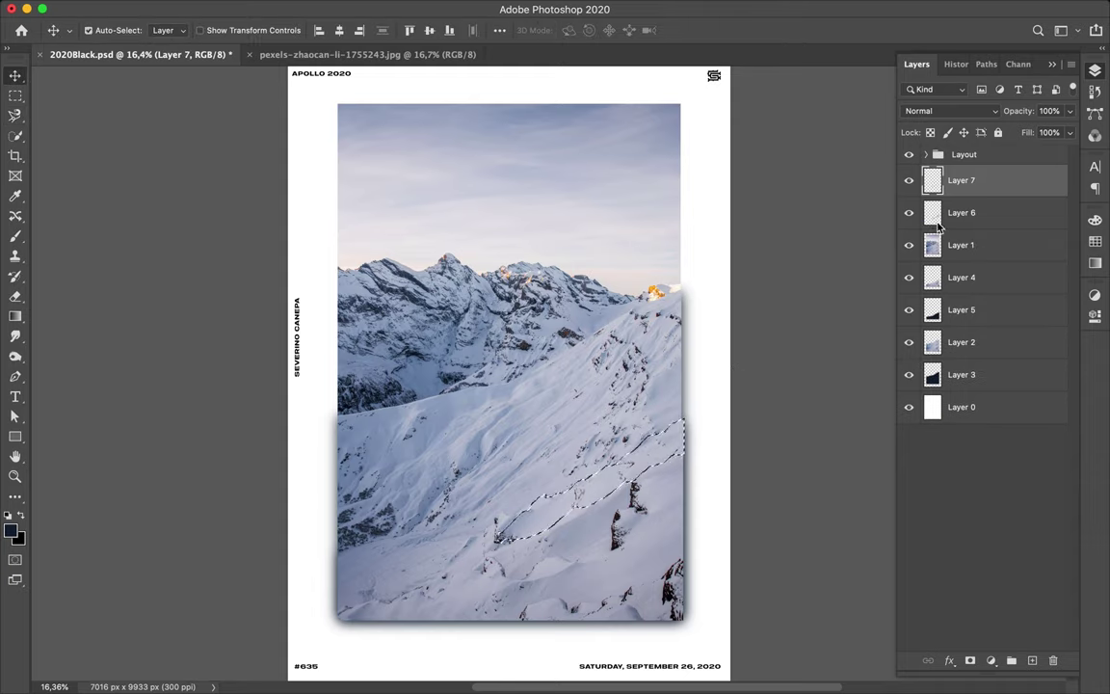
key(alt+BackSpace)
click(274, 7)
click(385, 27)
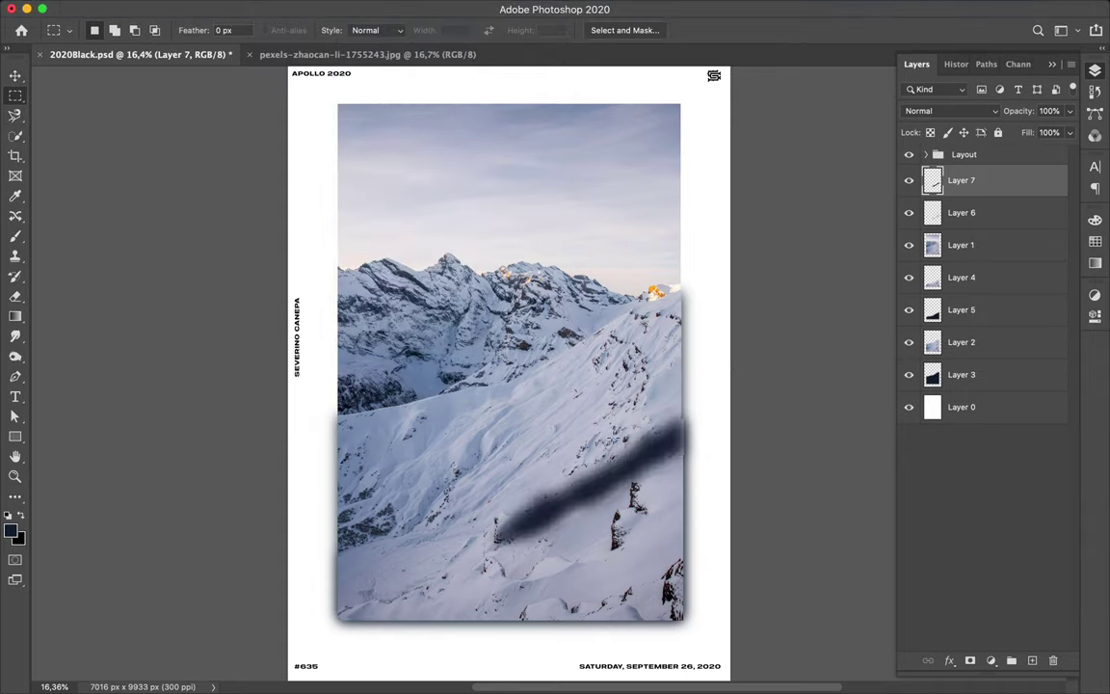
double_click(1001, 183)
key(Escape)
Link the new section with its blurred navy shadow layer
shift+click(1002, 212)
right_click(1002, 212)
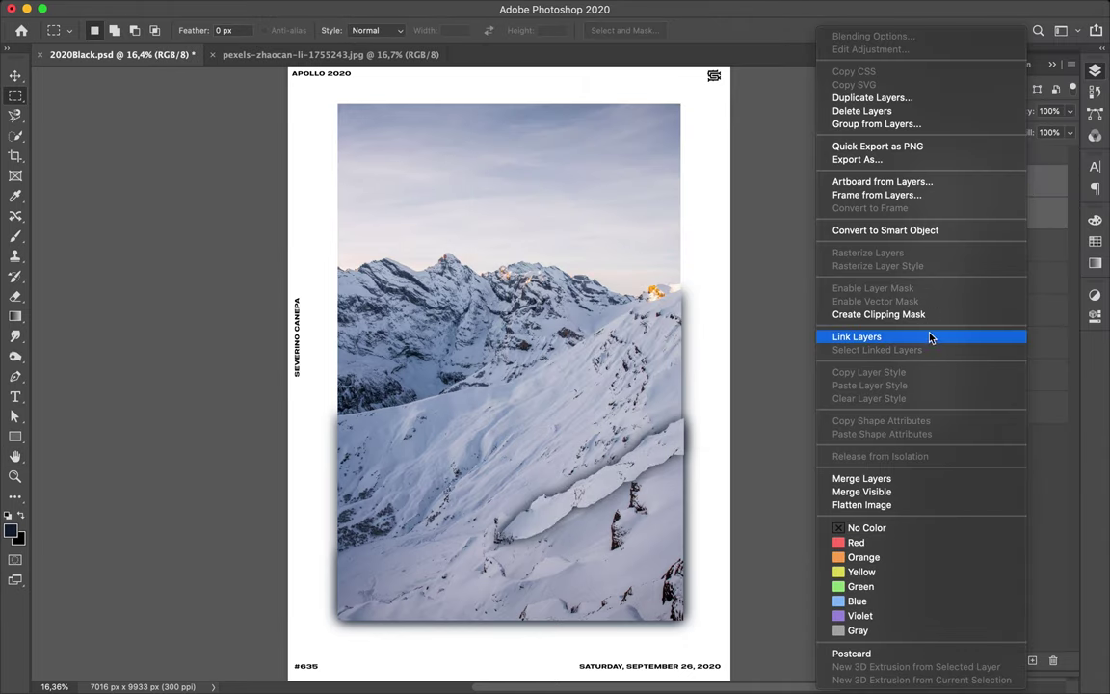
click(897, 334)
key(shift+l)
key(alt+bracketright)
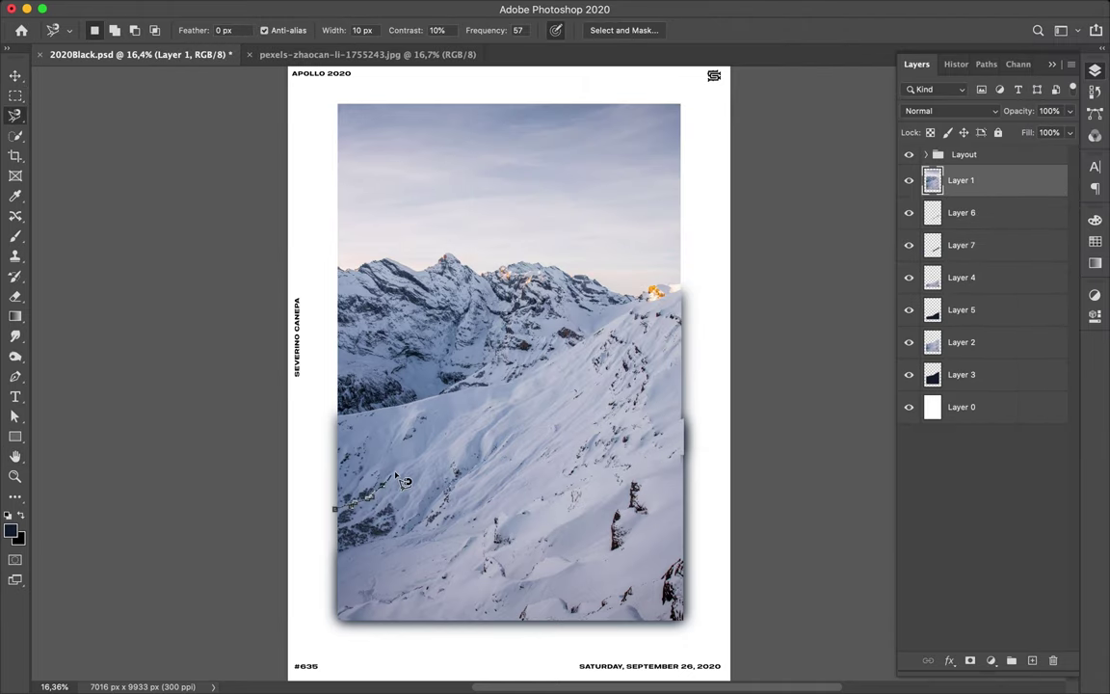
Trace the left slope section and paint a Gaussian-blurred navy shadow for it
click(330, 523)
key(ctrl+shift+alt+n)
key(ctrl+shift+alt+n)
key(b)
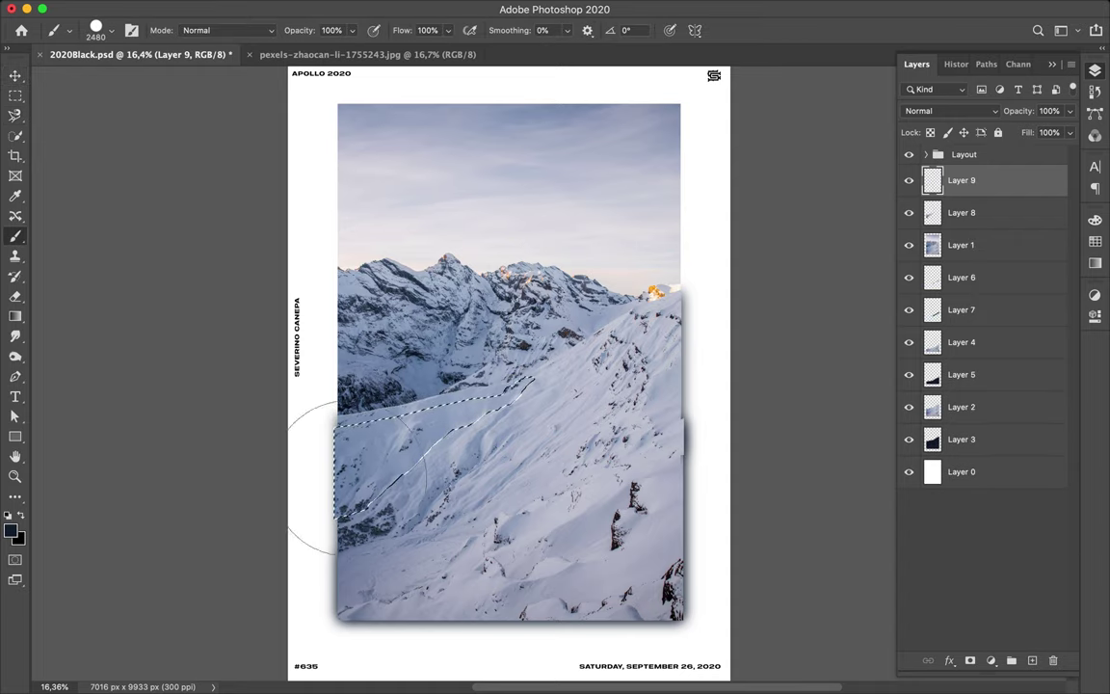
drag(488, 424, 414, 443)
drag(453, 405, 347, 491)
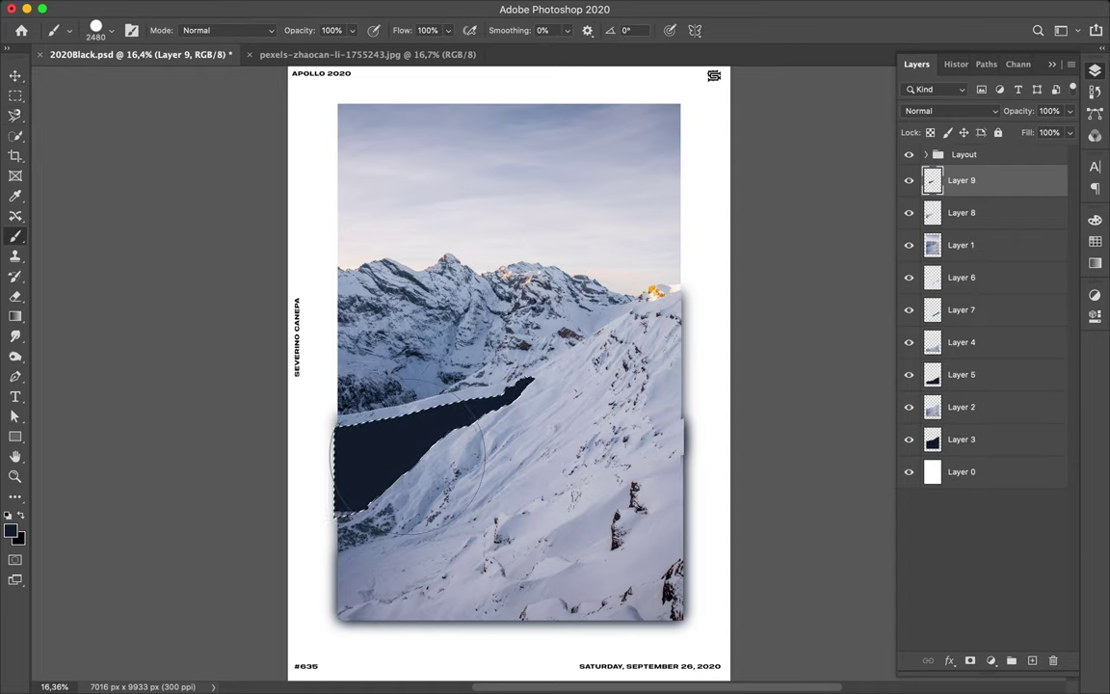
key(ctrl+d)
key(m)
click(360, 5)
click(396, 27)
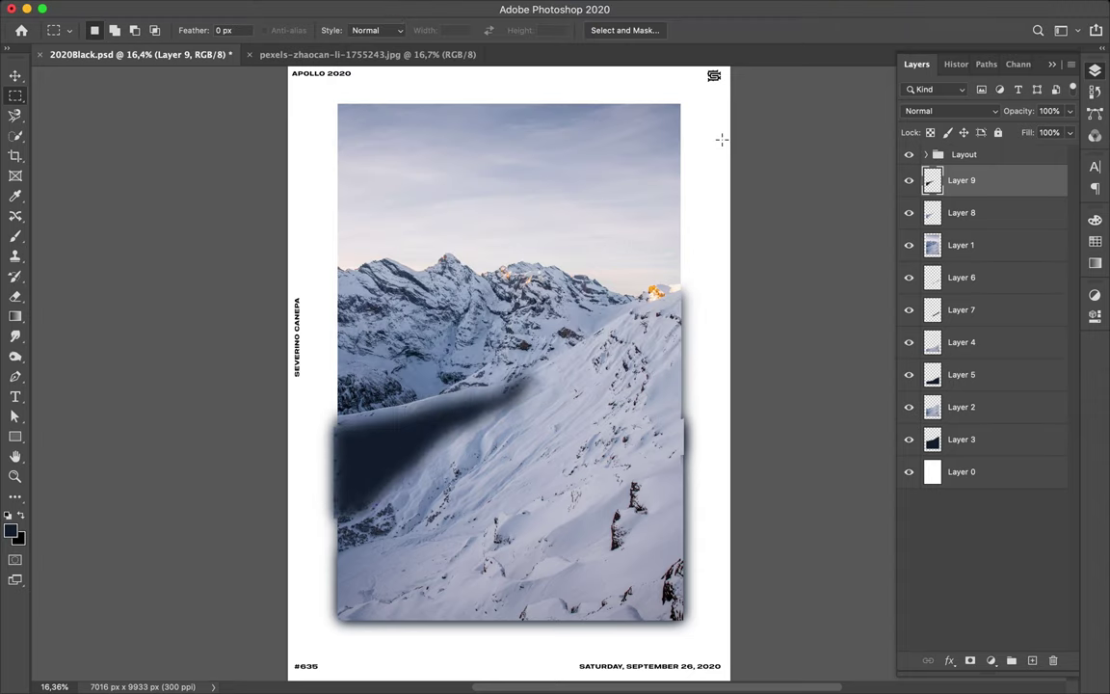
Link the two shadow layers and move them beneath Layer 1
shift+click(962, 212)
right_click(973, 212)
click(817, 331)
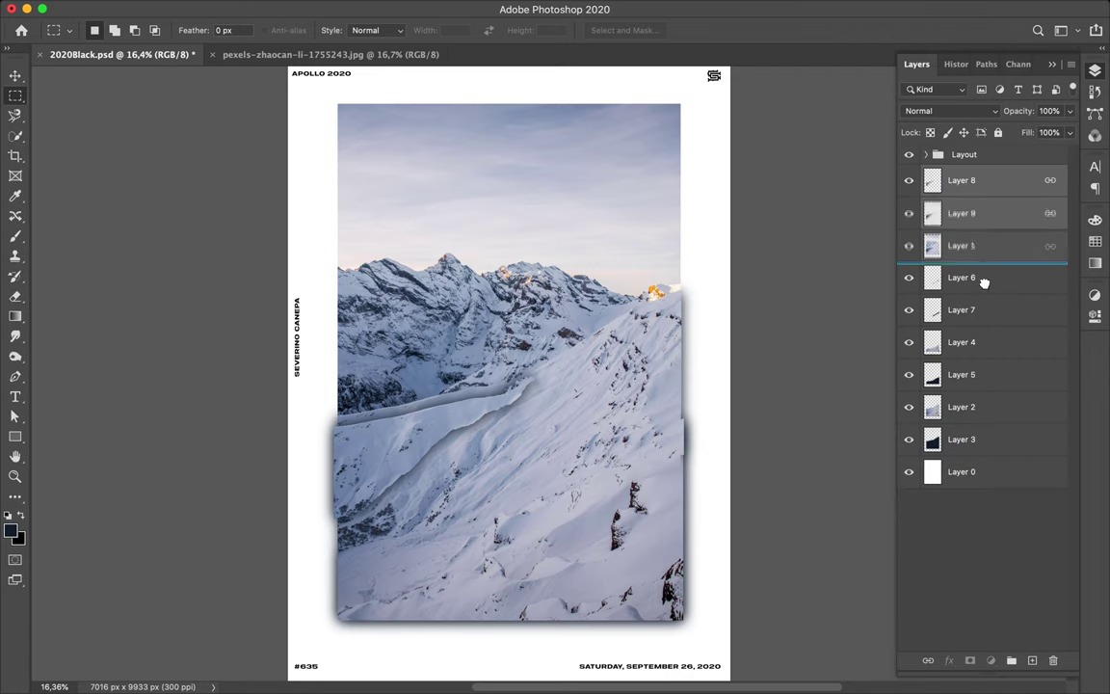
drag(964, 212, 977, 262)
key(l)
key(alt+bracketright)
scroll(504, 326, up, 2)
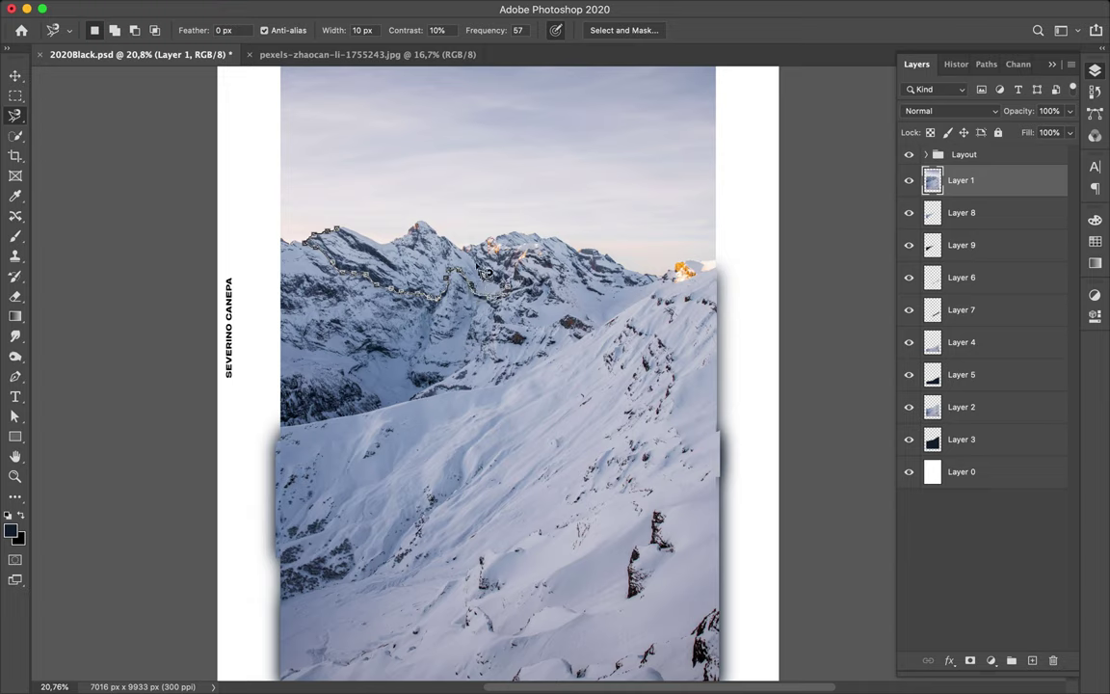
Copy the traced upper peaks to a new layer and paint a dark shadow shape
click(344, 236)
key(ctrl+j)
key(ctrl+alt+shift+n)
key(m)
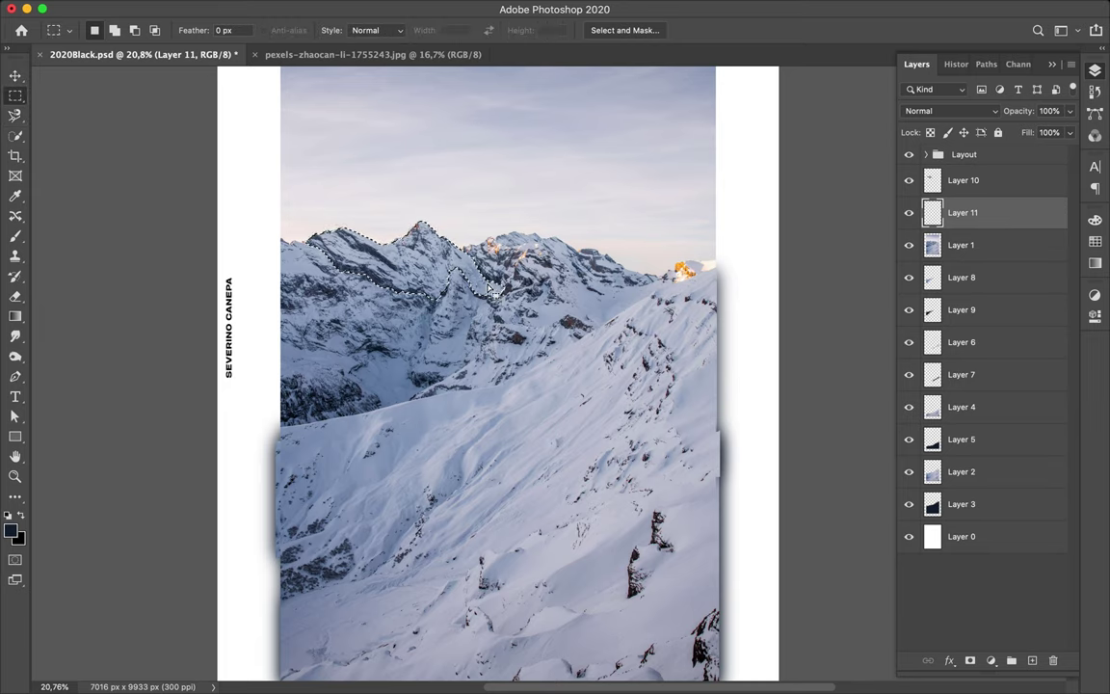
key(b)
drag(302, 228, 426, 247)
key(m)
key(ctrl+d)
Blur the peaks' shadow, link it with the peaks copy, and move the pair below Layer 1
click(362, 8)
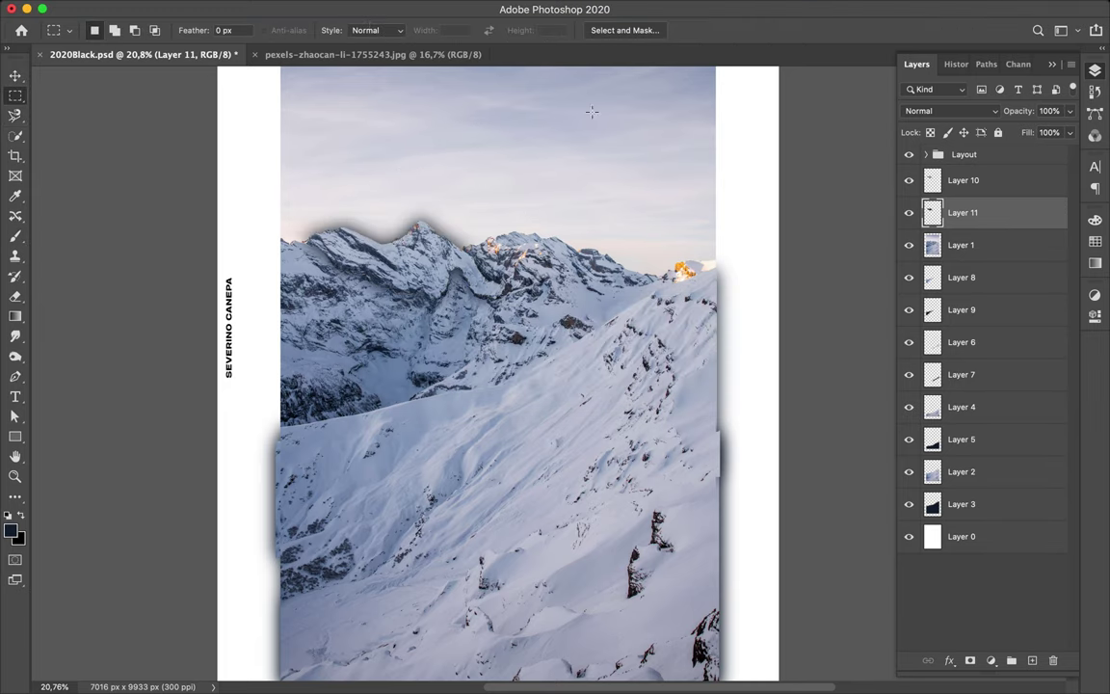
shift+click(992, 181)
right_click(993, 191)
click(867, 318)
key(ctrl+bracketleft)
click(994, 179)
key(l)
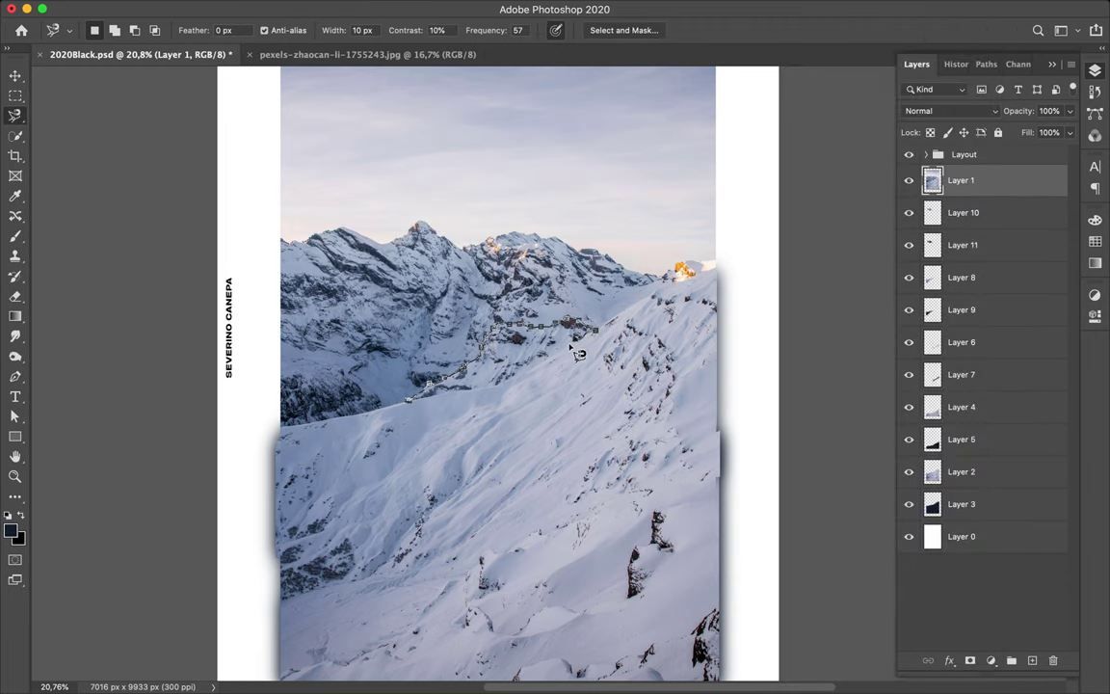
Copy the middle ridge onto its own layer and inspect its cut edge
click(424, 403)
key(ctrl+j)
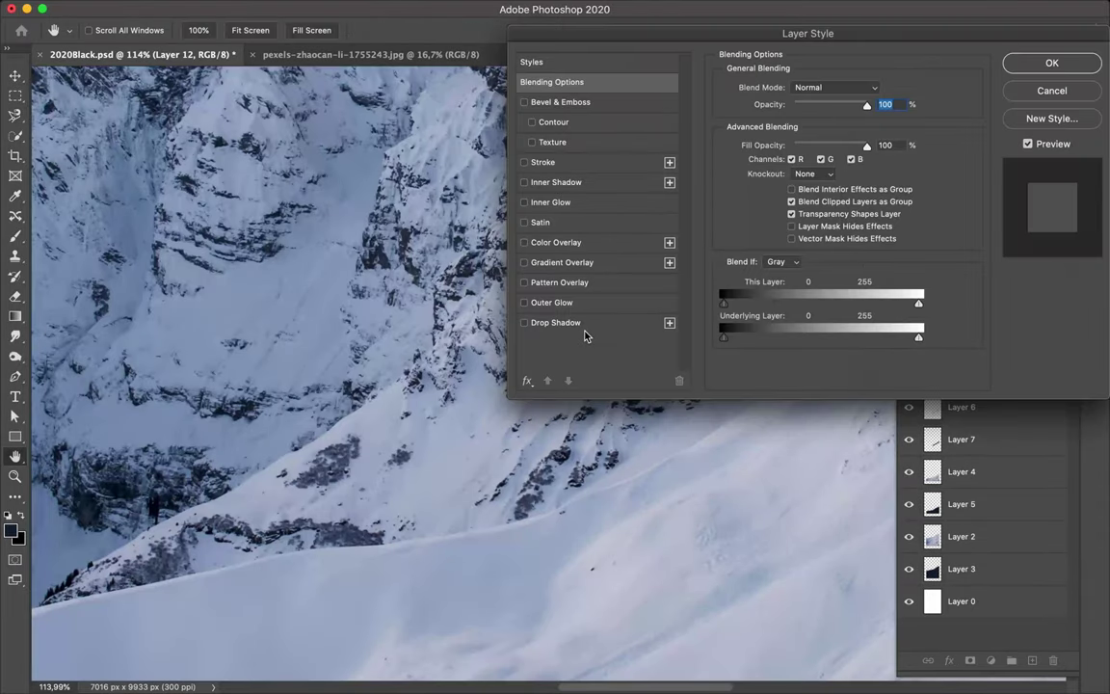
click(570, 162)
key(Escape)
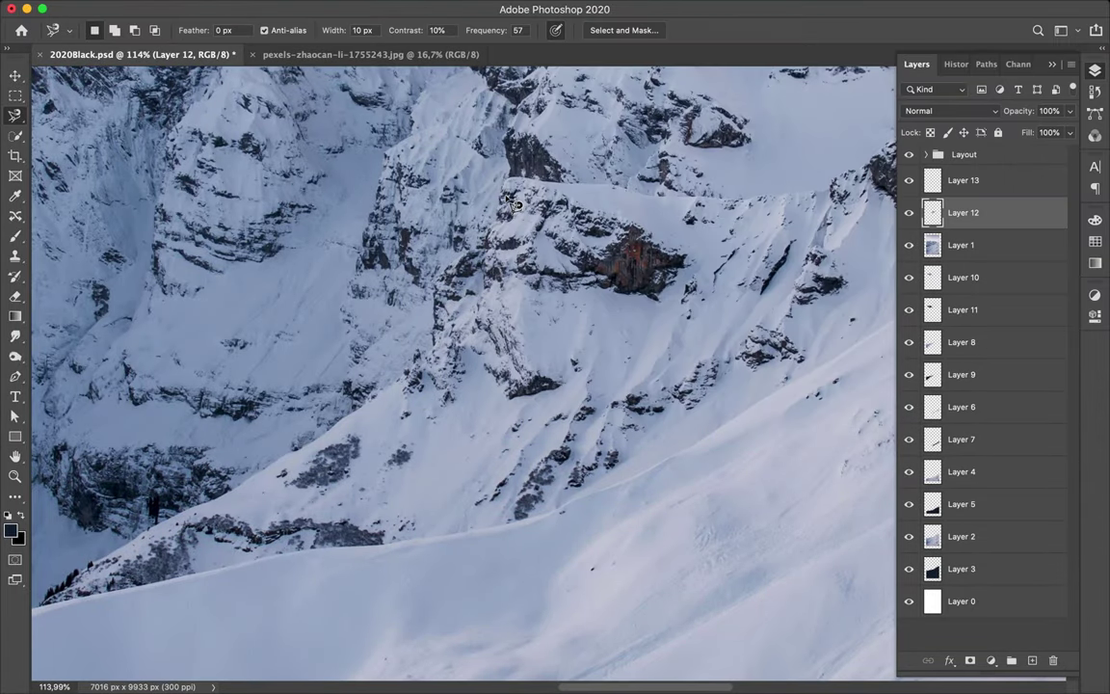
key(v)
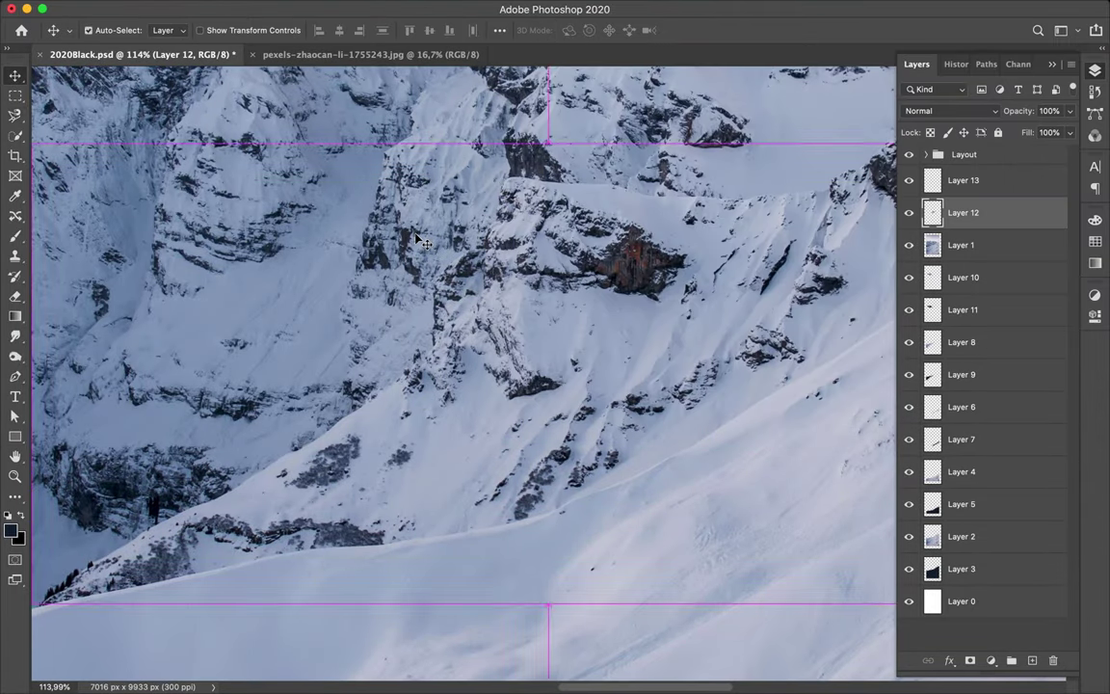
key(ctrl+0)
click(964, 181)
key(b)
key(m)
Gaussian-blur the ridge's shadow and link it with the ridge copy
click(355, 8)
click(355, 34)
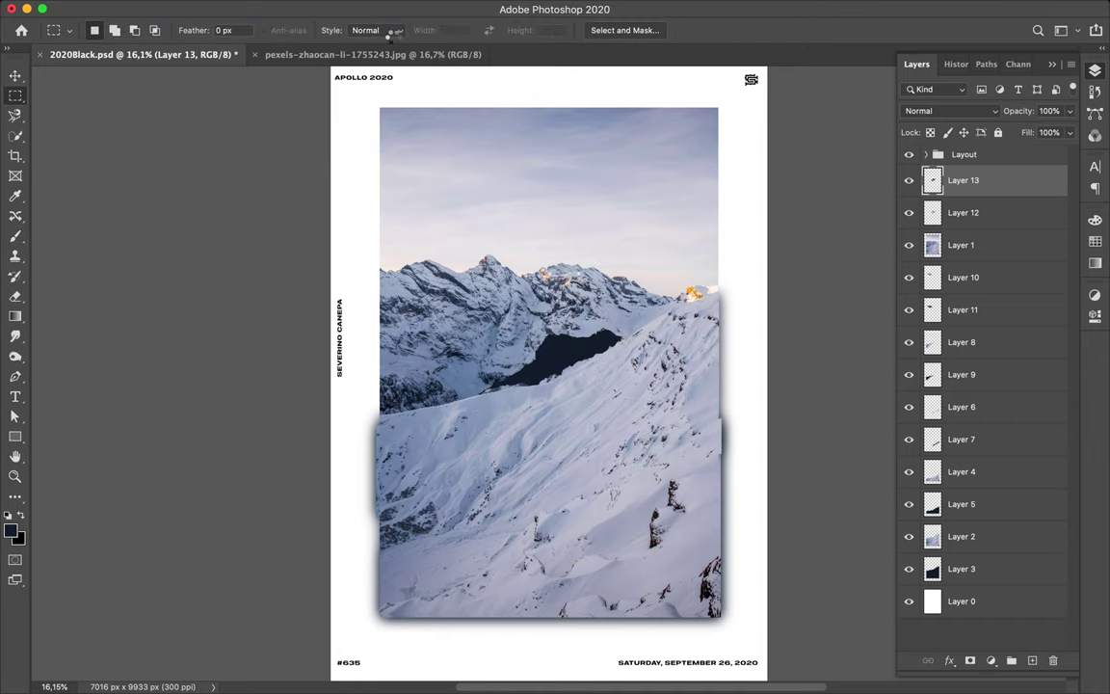
shift+click(1022, 211)
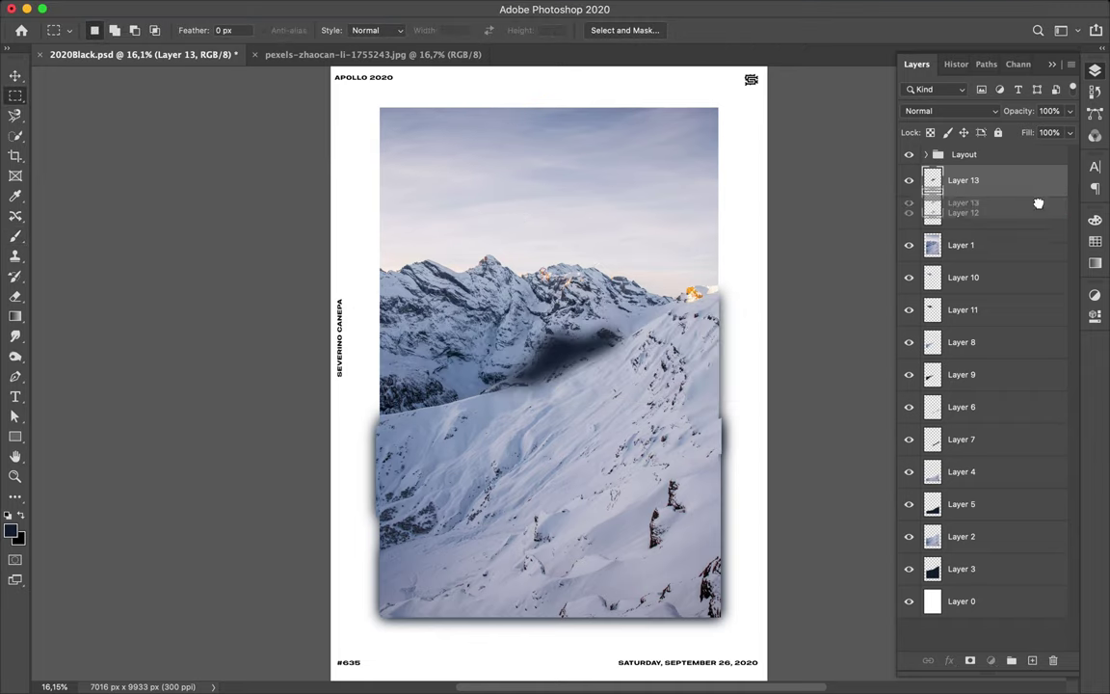
right_click(1004, 197)
click(834, 336)
click(963, 180)
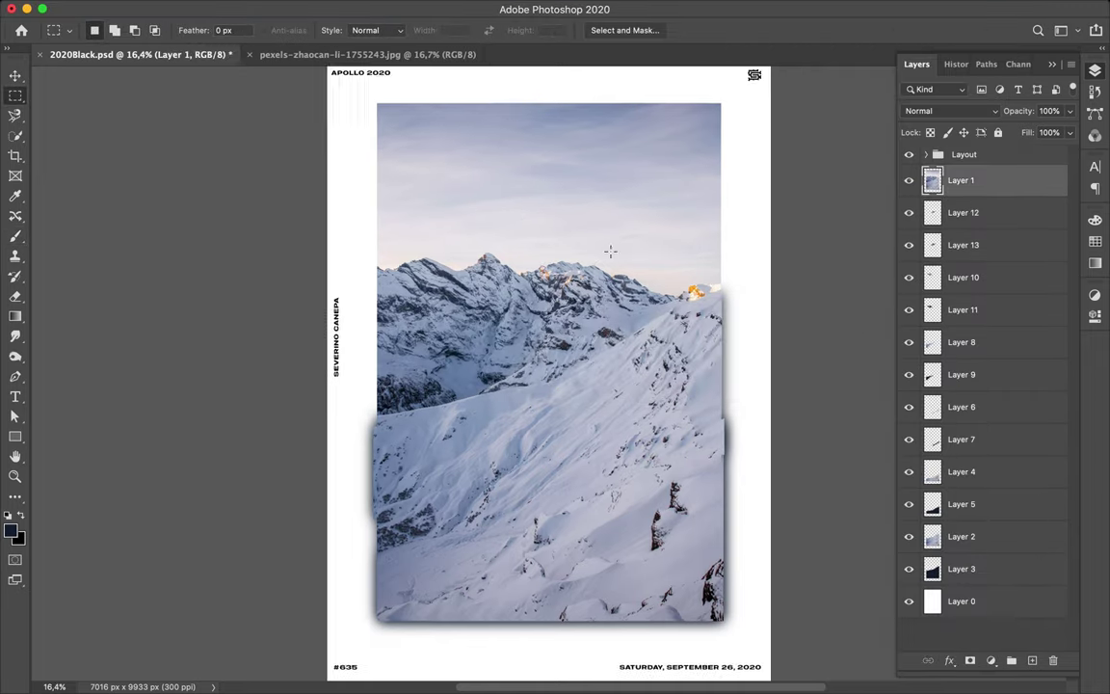
key(l)
key(ctrl+plus)
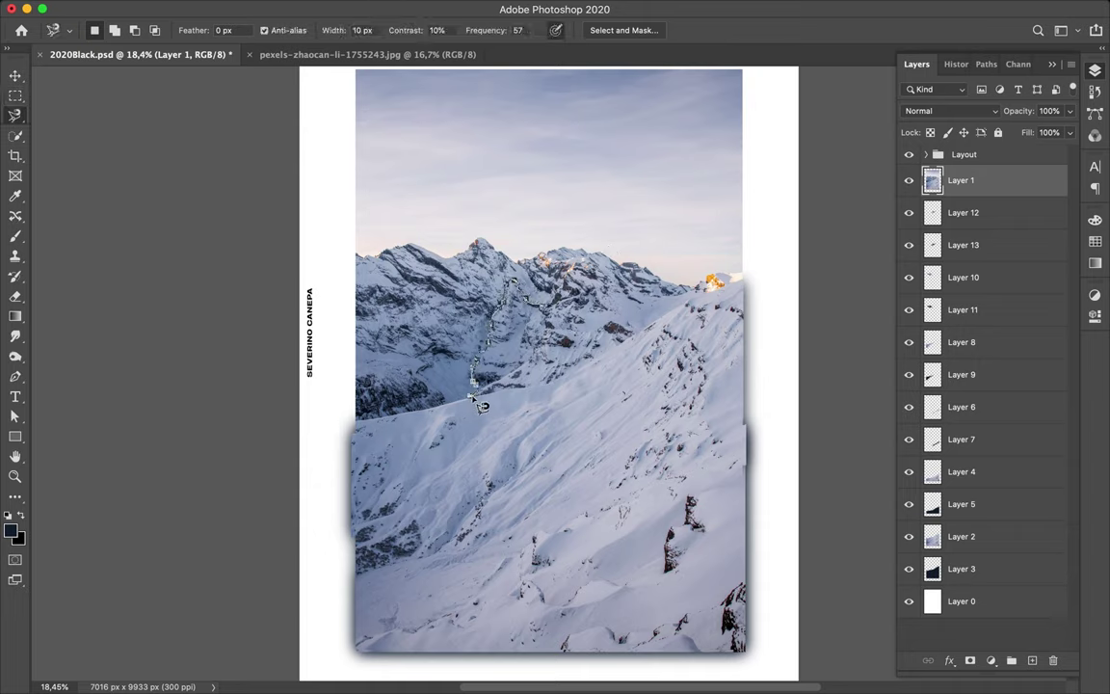
Copy the central gully to its own layer with a blurred navy shadow, linked below Layer 1
key(Return)
key(ctrl+shift+alt+n)
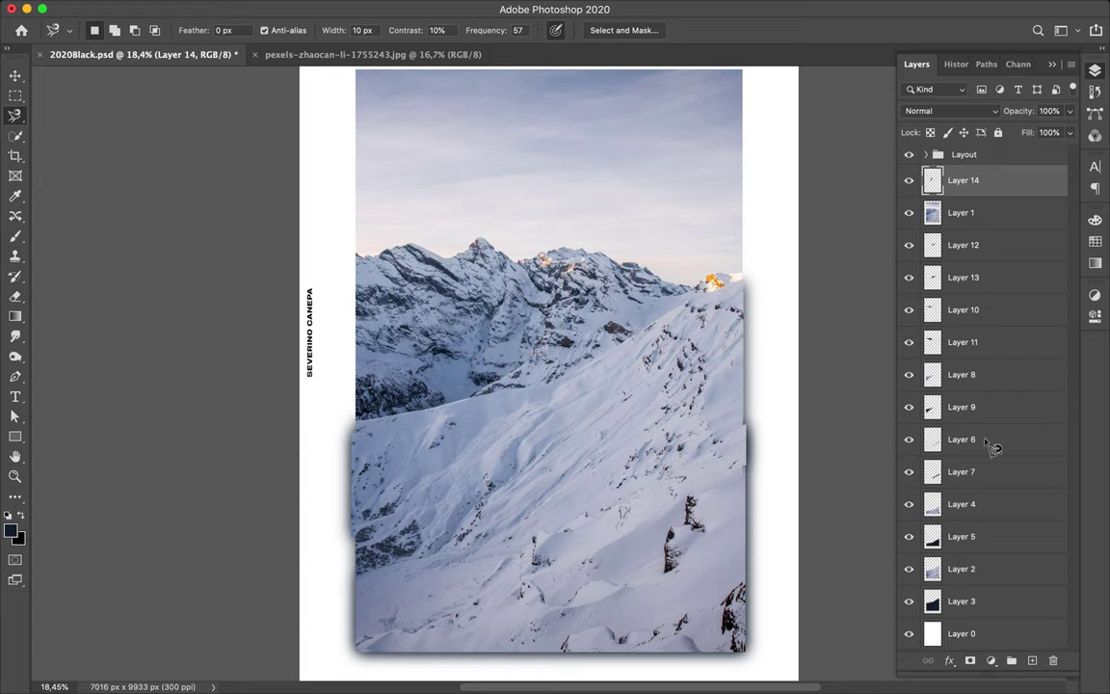
key(ctrl+shift+alt+n)
key(b)
key(alt+BackSpace)
key(m)
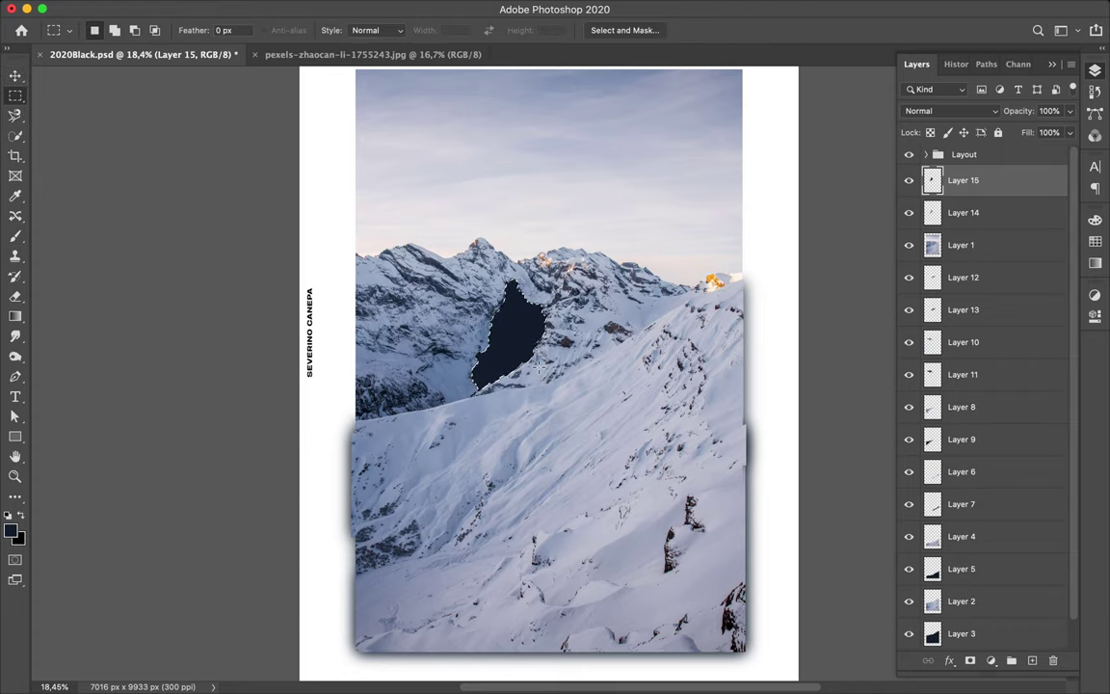
click(505, 8)
click(385, 32)
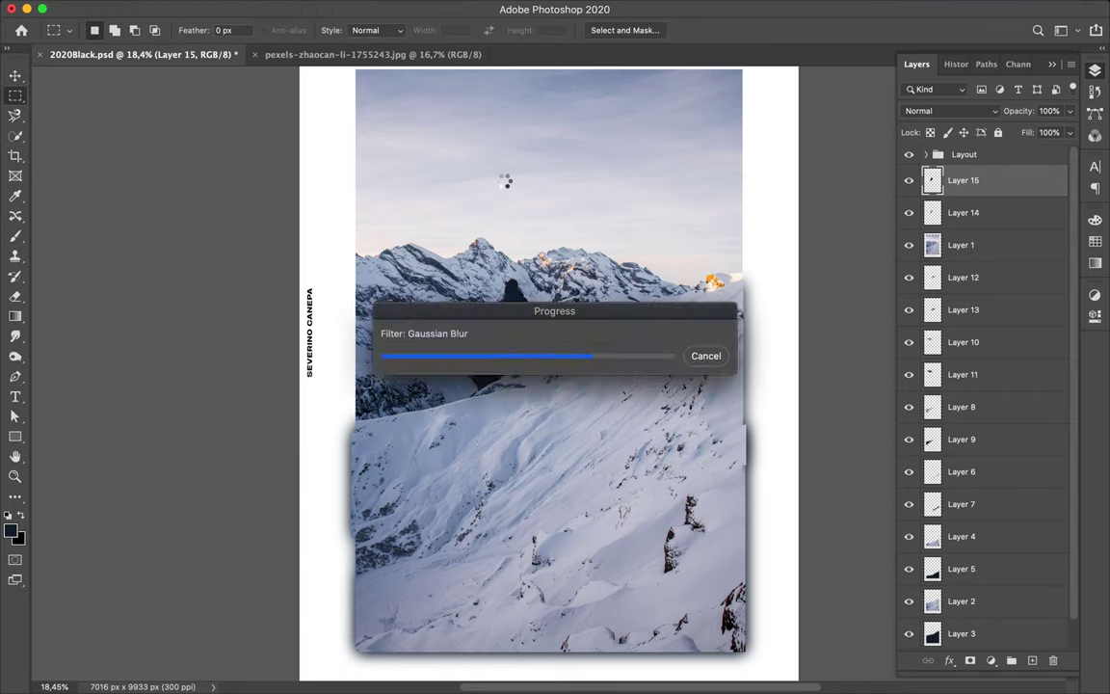
shift+click(964, 212)
right_click(992, 193)
click(799, 307)
key(ctrl+bracketleft)
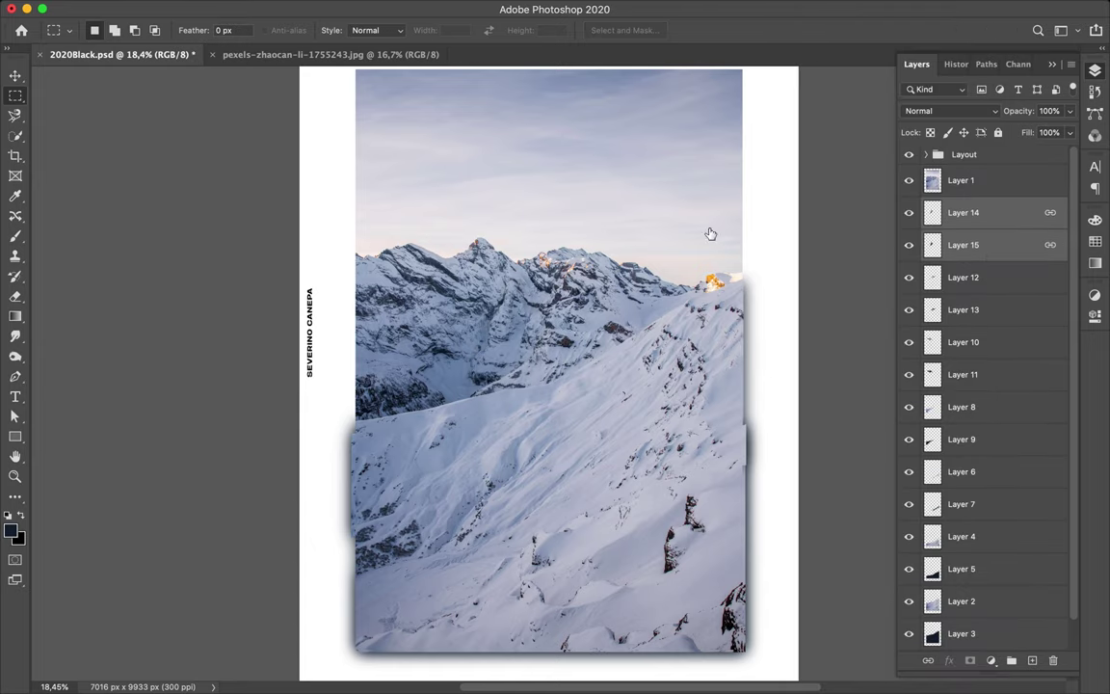
Cut out the right-hand peaks with a blurred dark shadow, linked and moved below Layer 1
key(l)
key(alt+bracketright)
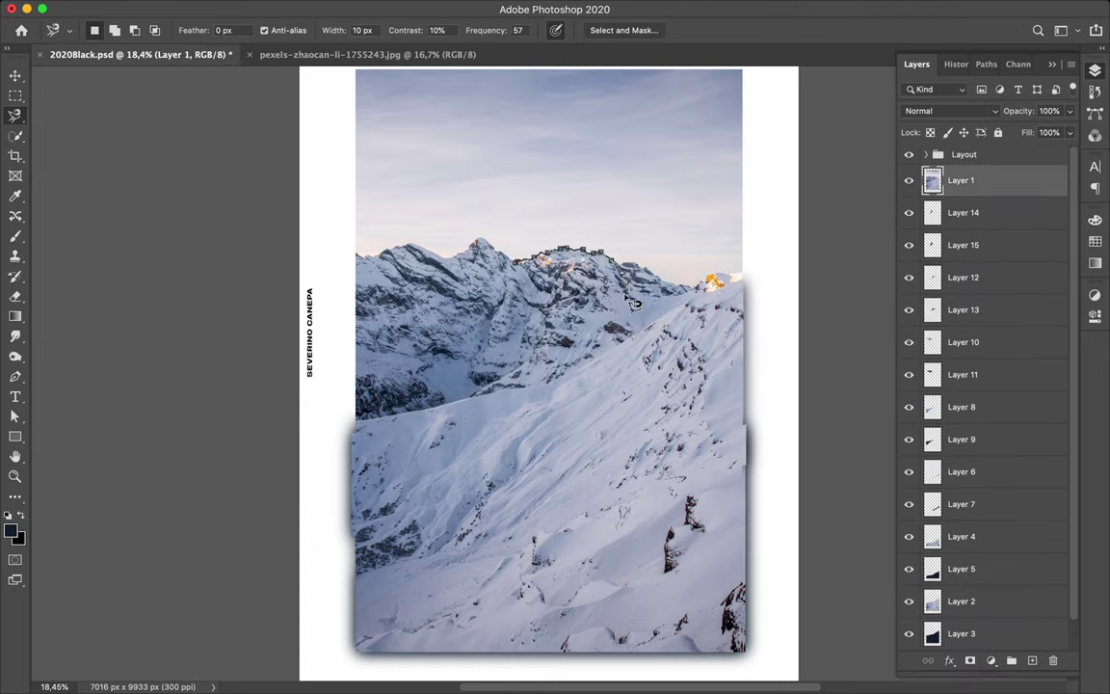
key(ctrl+j)
key(ctrl+shift+alt+n)
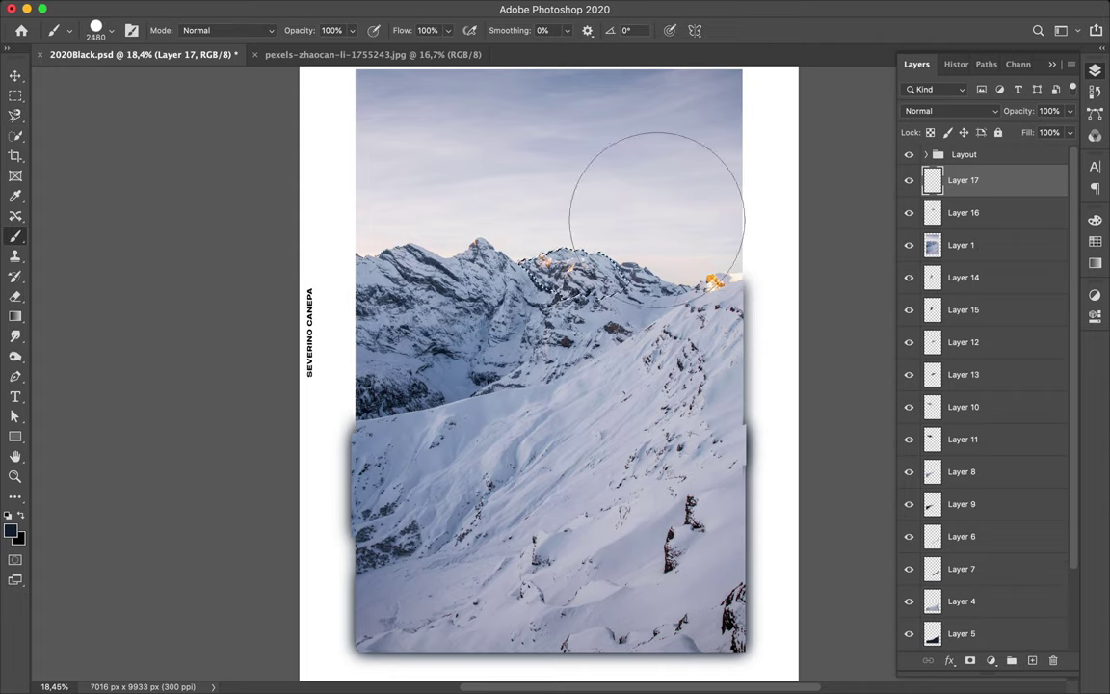
key(alt+BackSpace)
key(v)
click(360, 8)
click(385, 27)
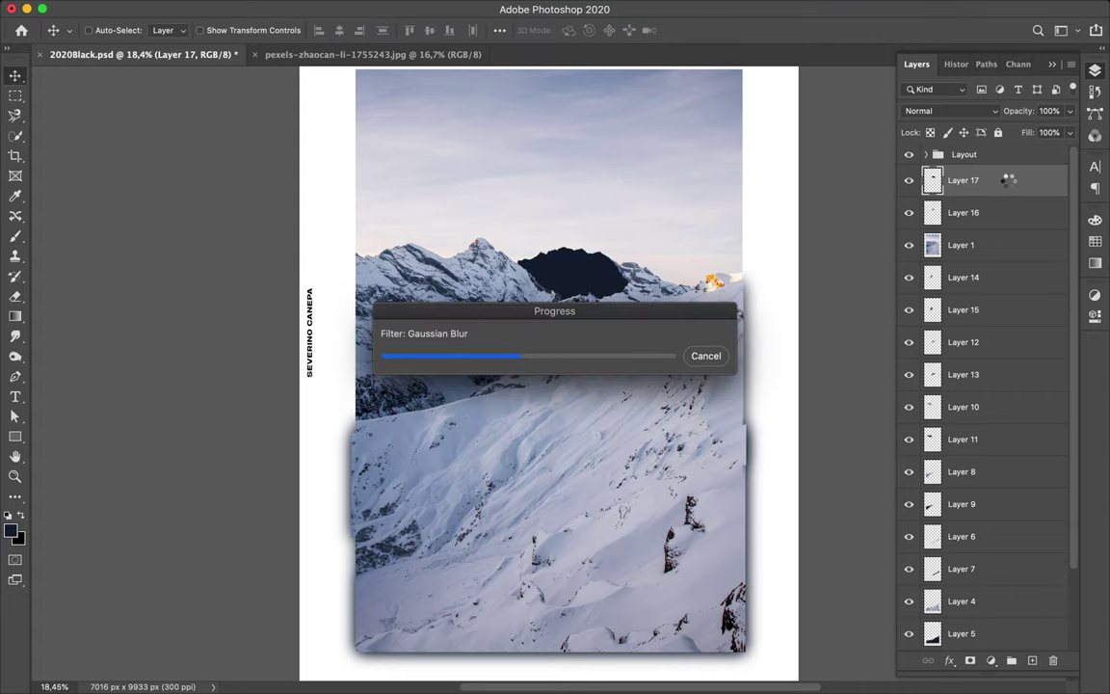
drag(963, 180, 963, 230)
shift+click(964, 180)
right_click(964, 212)
click(843, 336)
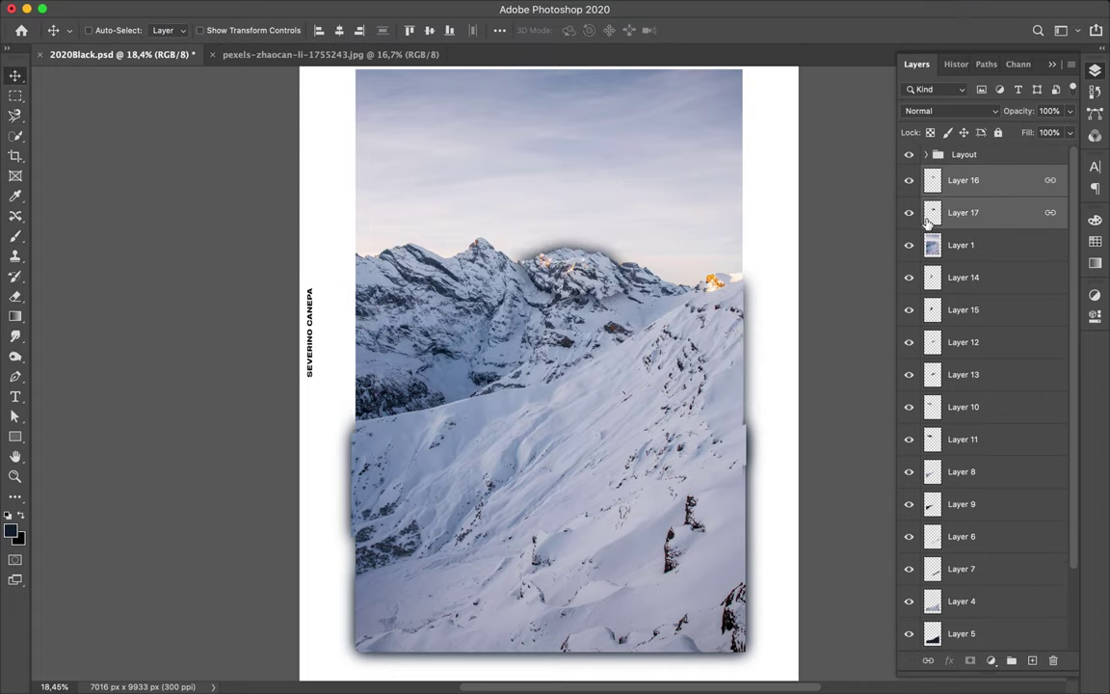
key(ctrl+bracketleft)
Copy the traced left cliff onto its own layer and fill a navy shadow layer from its outline
scroll(588, 268, up, 2)
scroll(588, 268, right, 2)
key(l)
key(alt+bracketright)
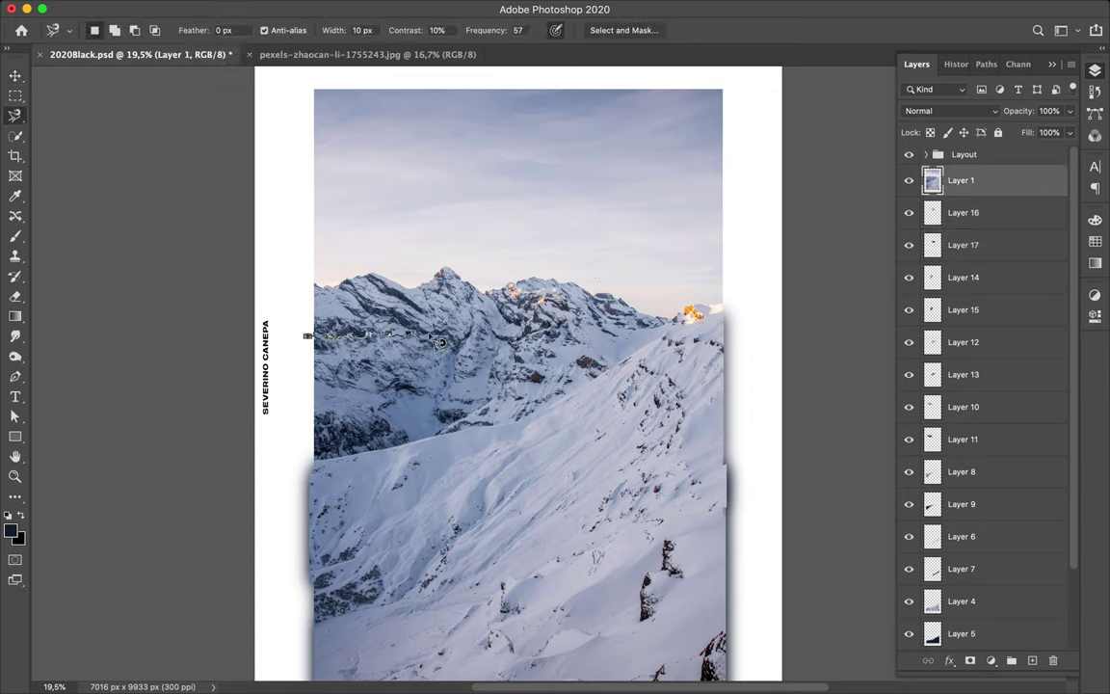
click(308, 336)
key(ctrl+j)
key(v)
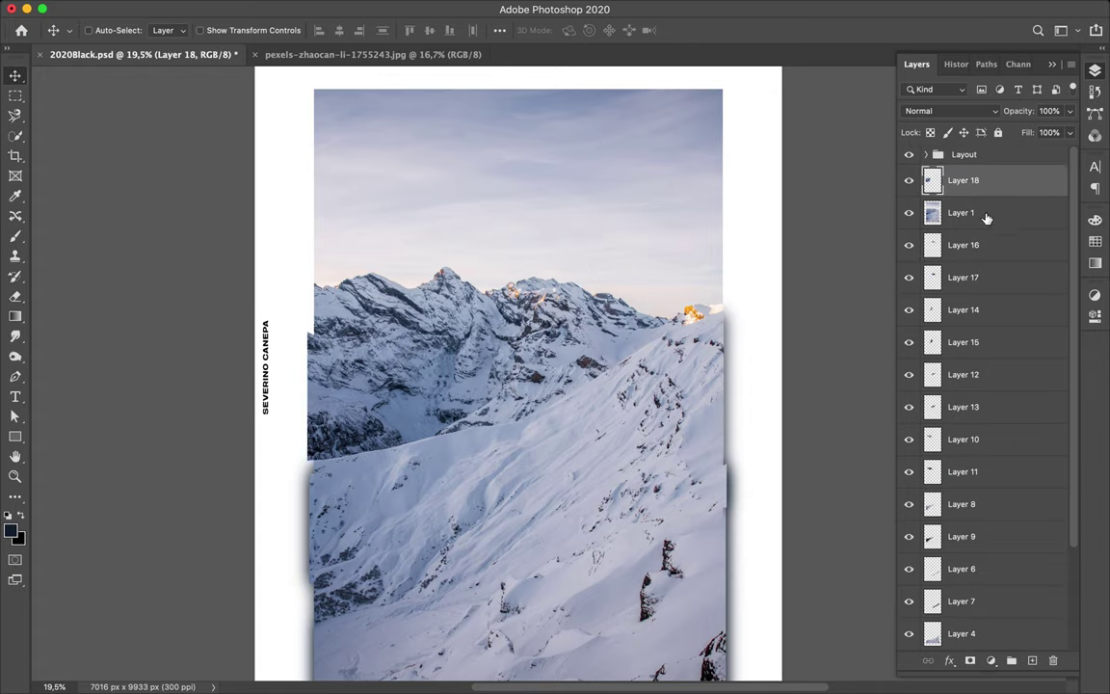
right_click(964, 183)
click(838, 395)
key(b)
key(alt+BackSpace)
key(ctrl+d)
key(m)
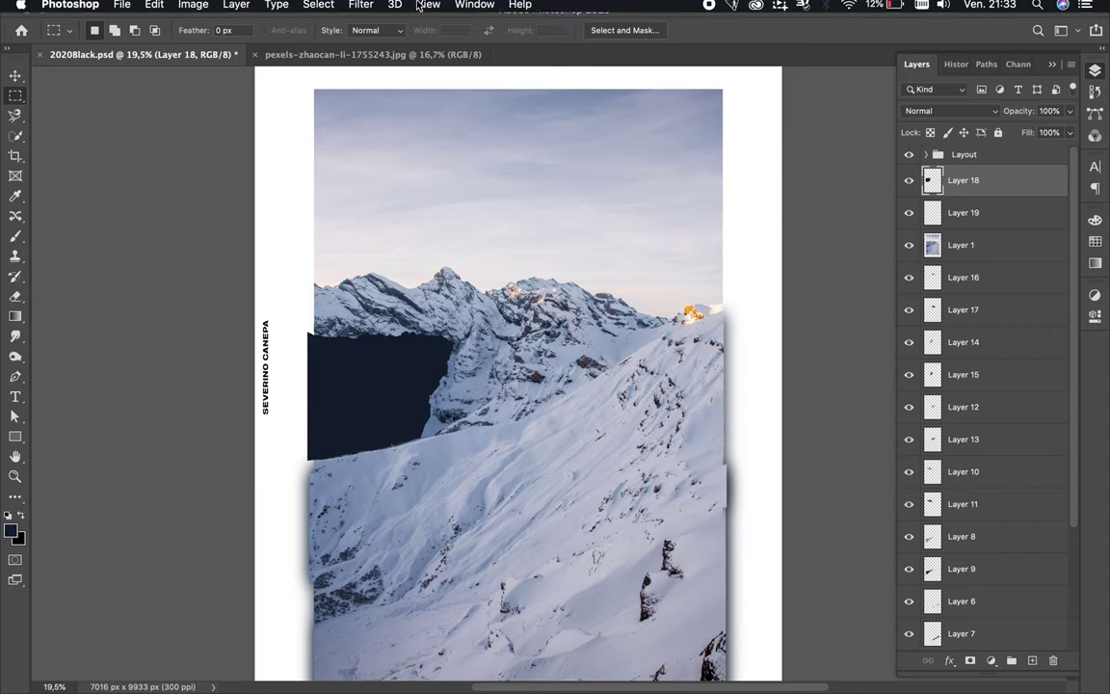
Gaussian-blur the cliff's shadow, link it with the cliff copy, and move the pair below Layer 1
click(528, 7)
key(Escape)
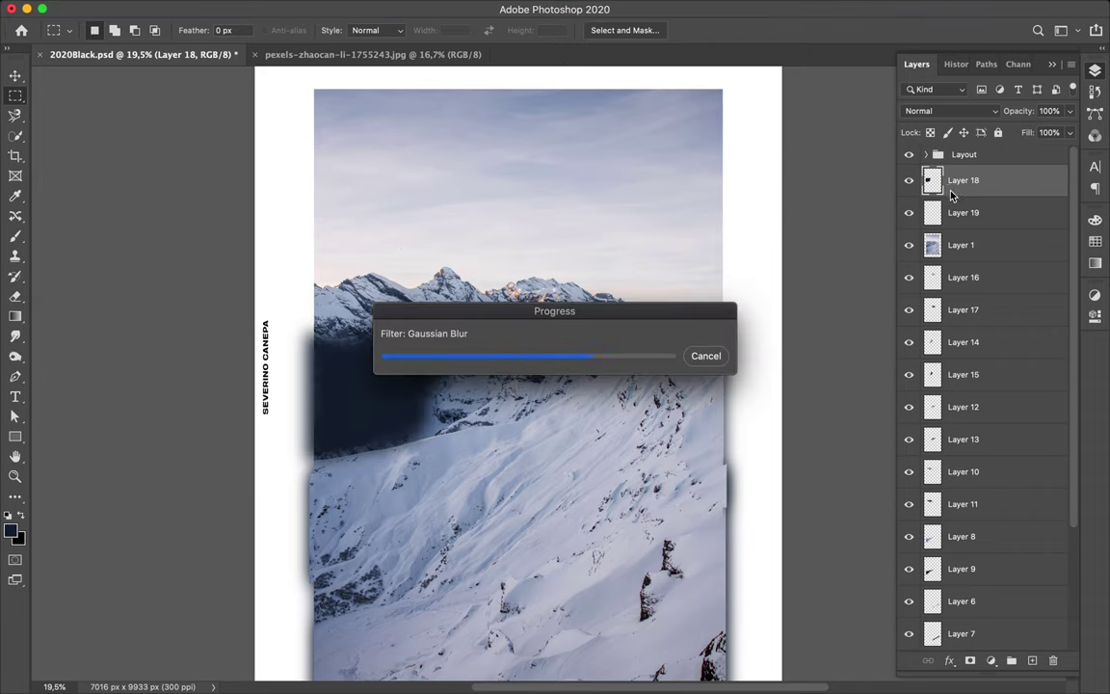
drag(919, 188, 963, 229)
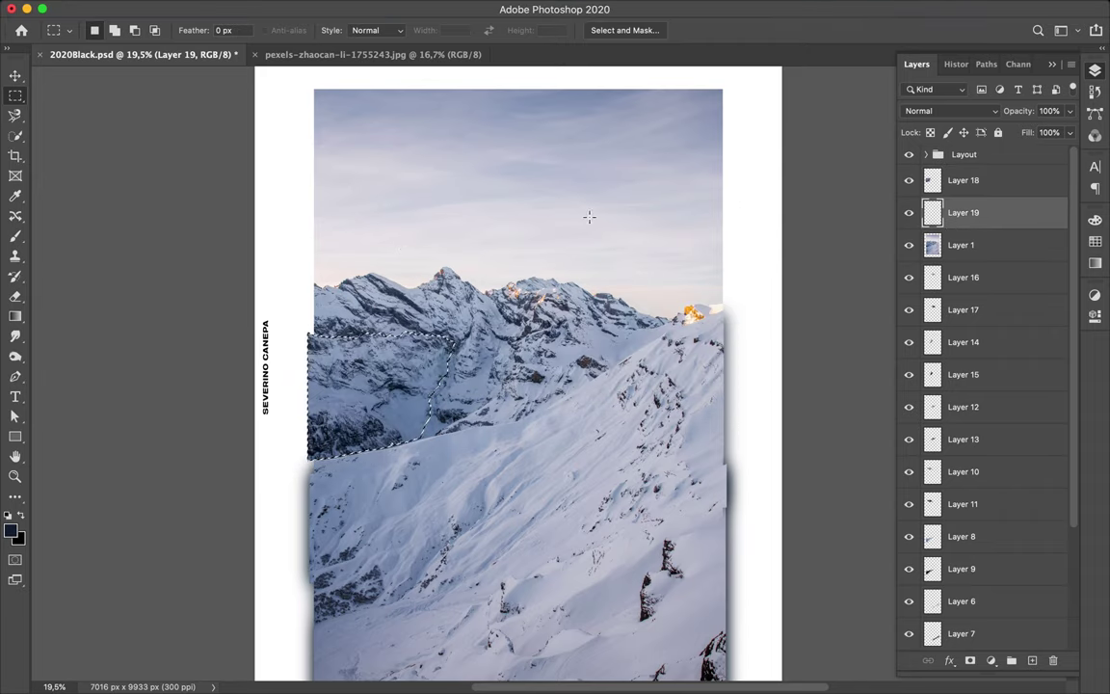
key(b)
key(m)
click(273, 8)
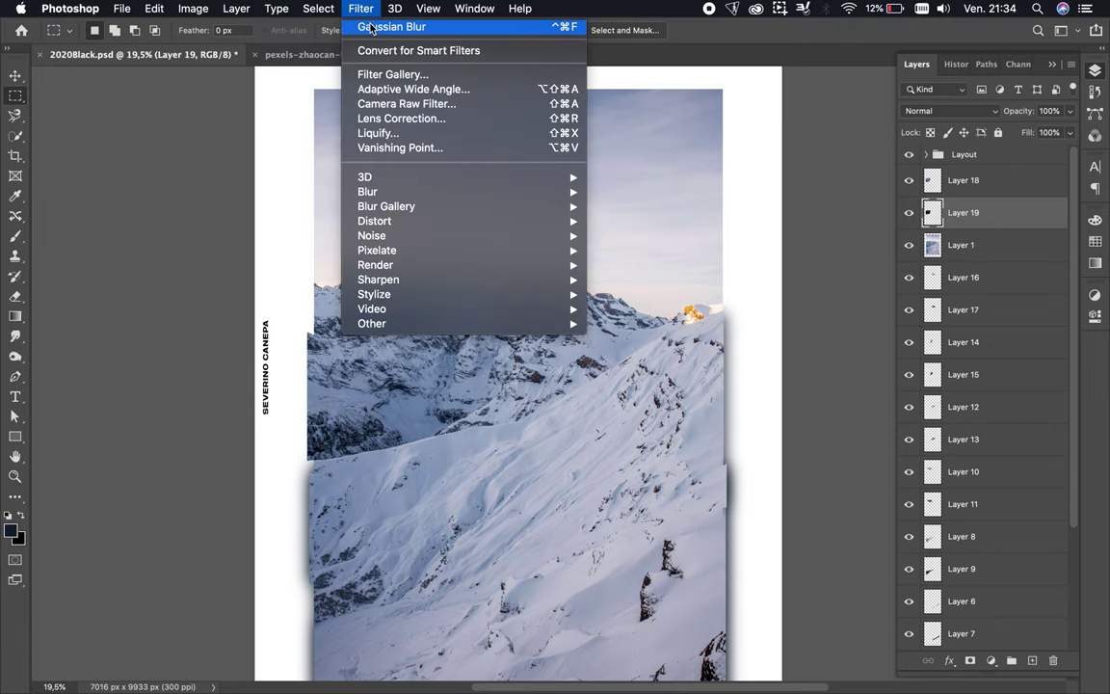
click(421, 25)
shift+click(1003, 181)
right_click(1003, 183)
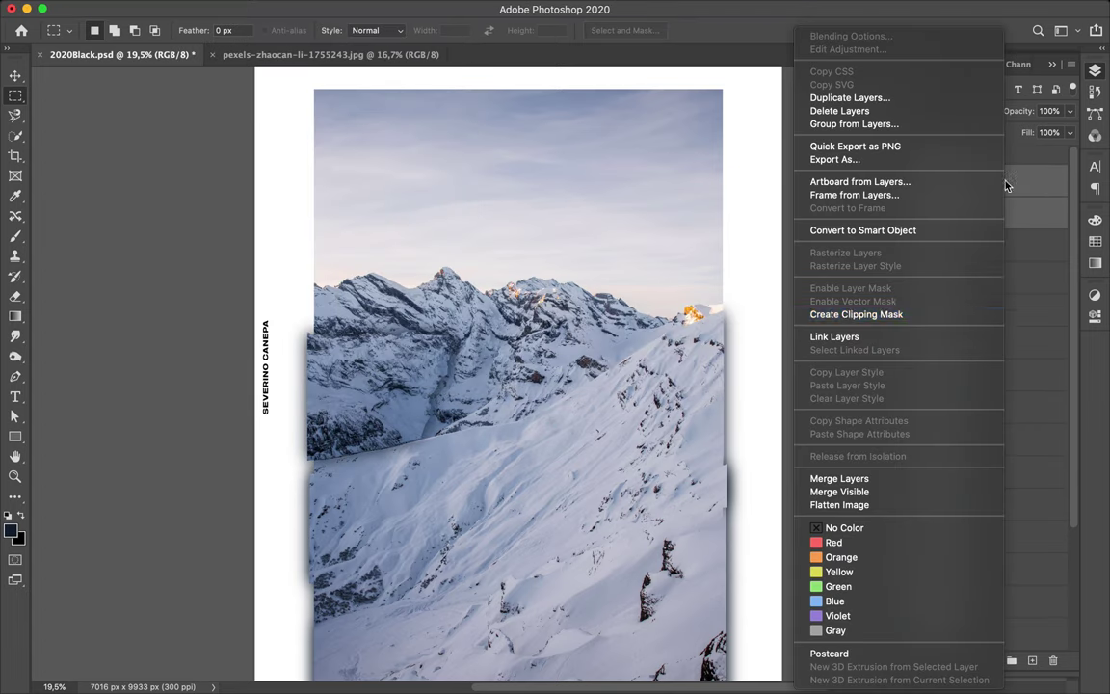
click(830, 342)
key(ctrl+bracketleft)
key(l)
click(984, 179)
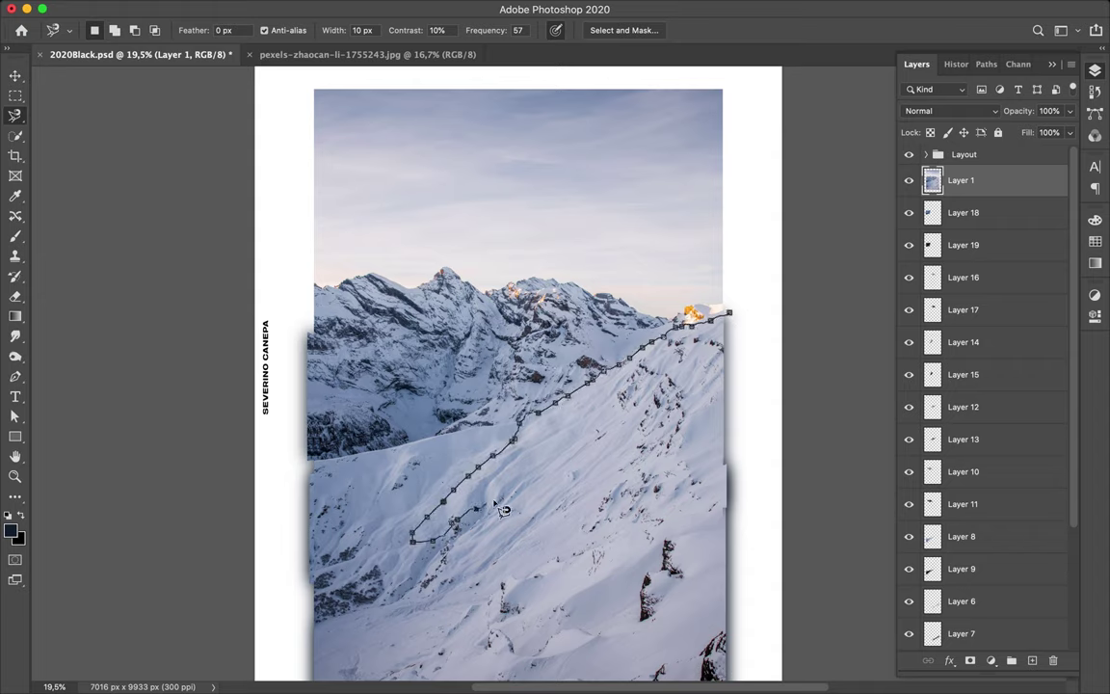
Copy the traced slope onto its own layer with a dark painted shadow softened by Gaussian Blur
click(731, 314)
key(ctrl+shift+alt+n)
key(ctrl+shift+alt+n)
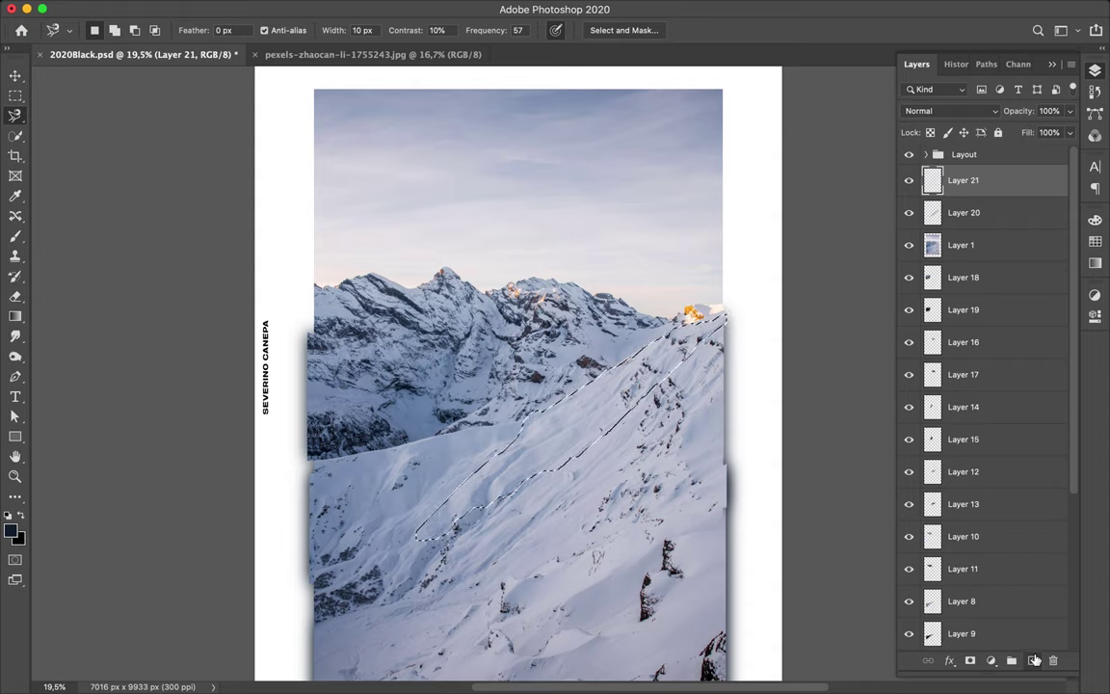
key(b)
drag(694, 328, 429, 530)
key(ctrl+d)
key(l)
click(359, 9)
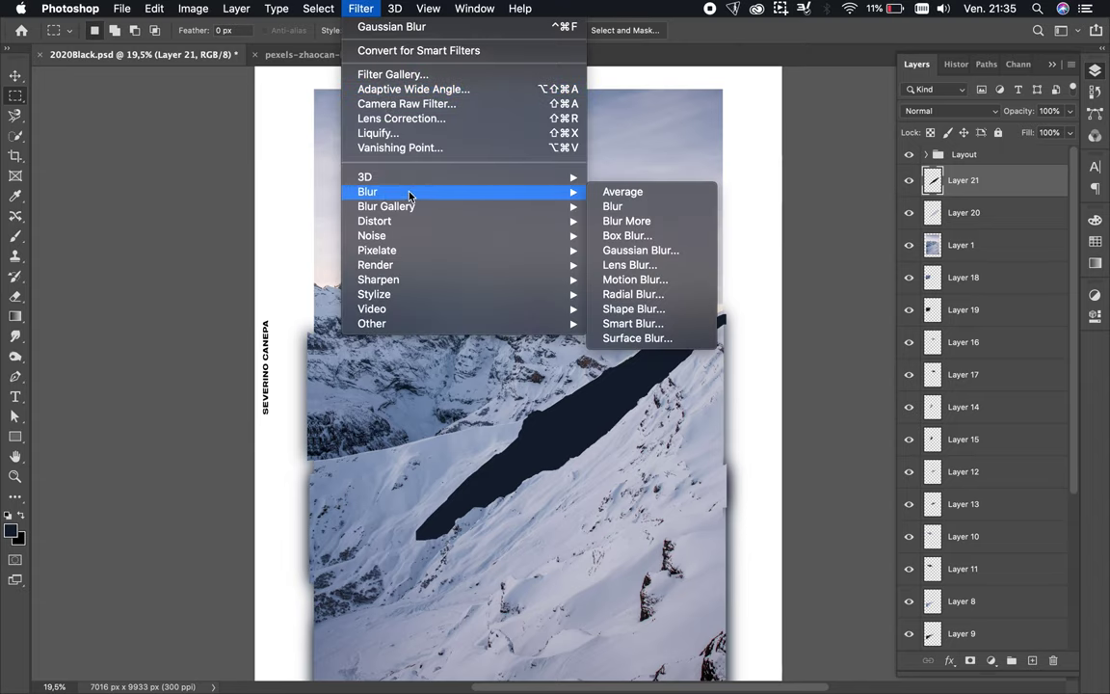
click(631, 250)
click(800, 151)
key(Return)
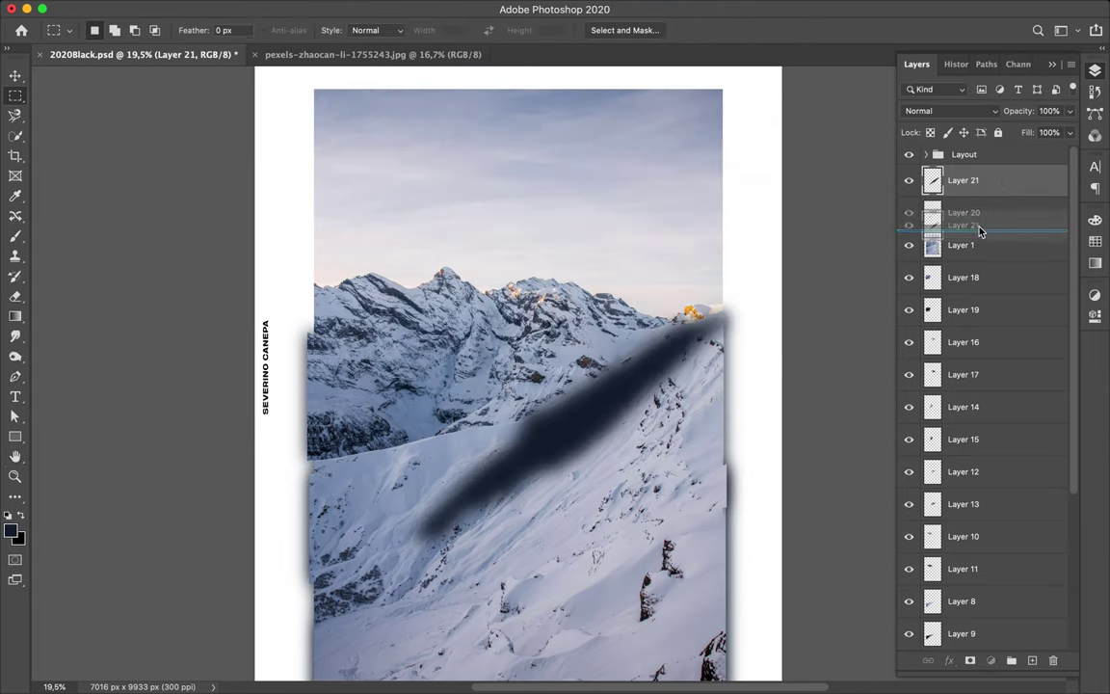
Reorder and link the new slope piece with its shadow layer
mouse_move(1000, 187)
mouse_down()
mouse_move(968, 228)
mouse_move(968, 261)
mouse_up()
shift+click(979, 183)
right_click(979, 183)
click(867, 540)
scroll(636, 365, down, 2)
Cut the lower-left slope into its own piece with a blurred dark shadow, linked together
key(l)
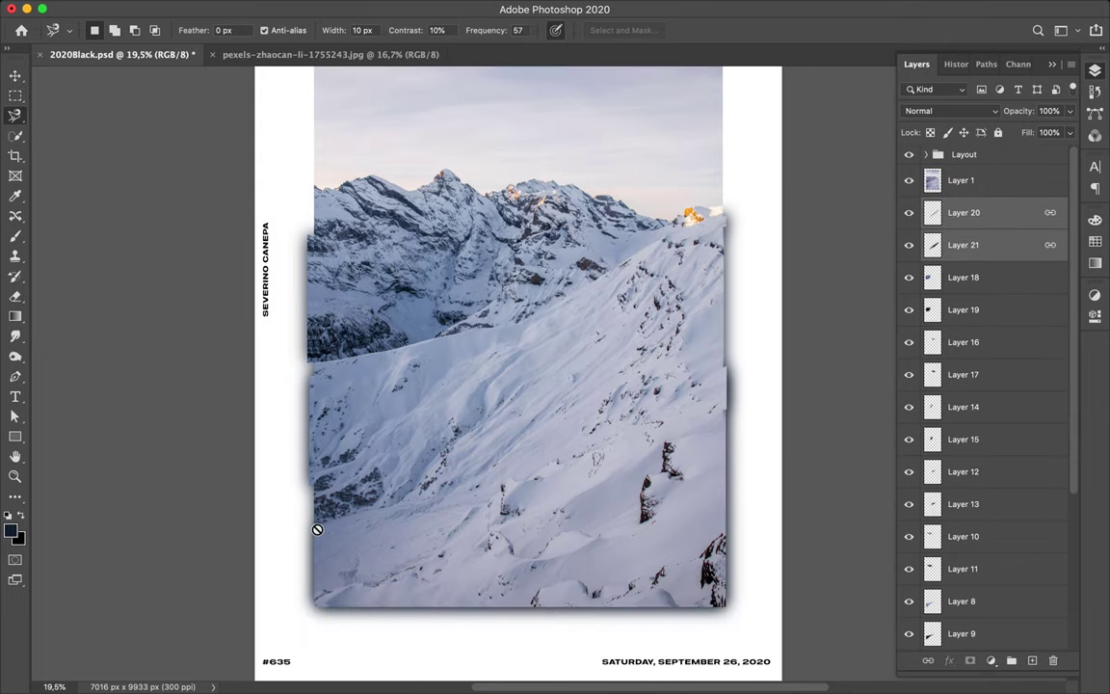
key(alt+bracketright)
click(311, 525)
double_click(320, 610)
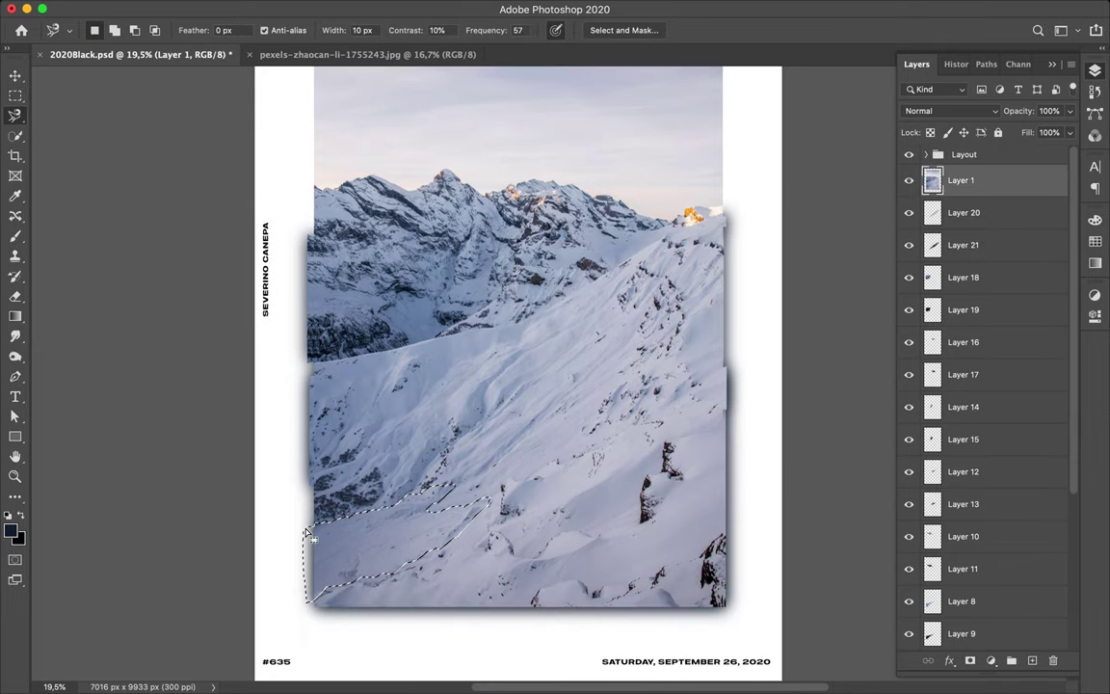
key(super+shift+alt+n)
key(super+shift+alt+n)
key(alt+BackSpace)
key(b)
key(m)
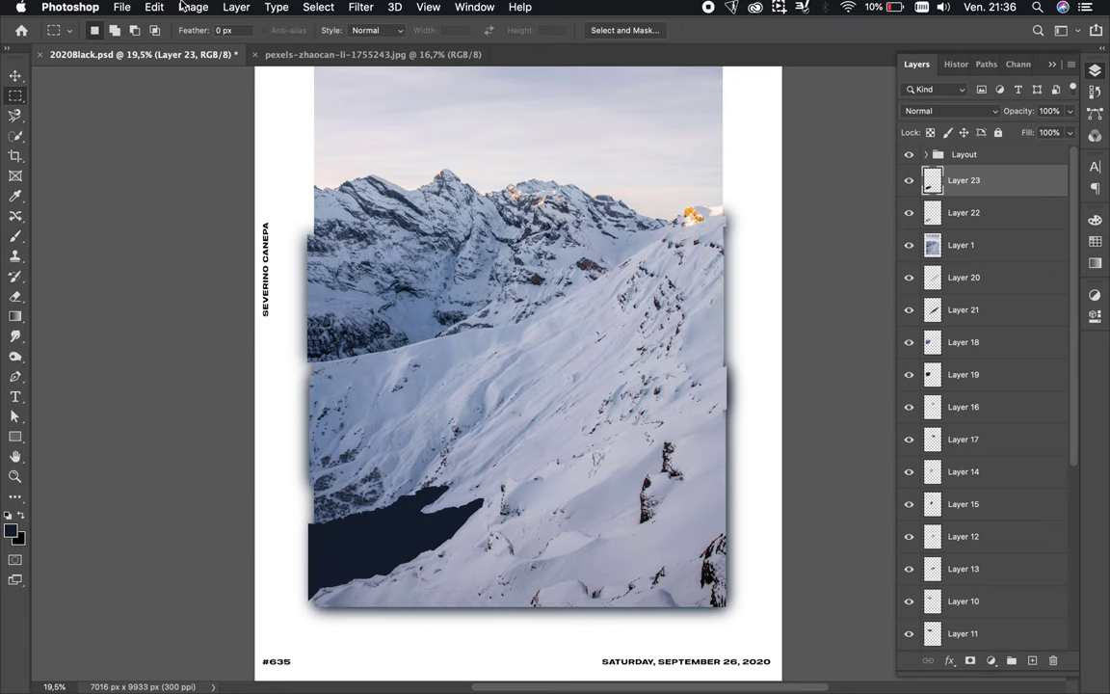
click(235, 8)
key(super+d)
key(ctrl+super+f)
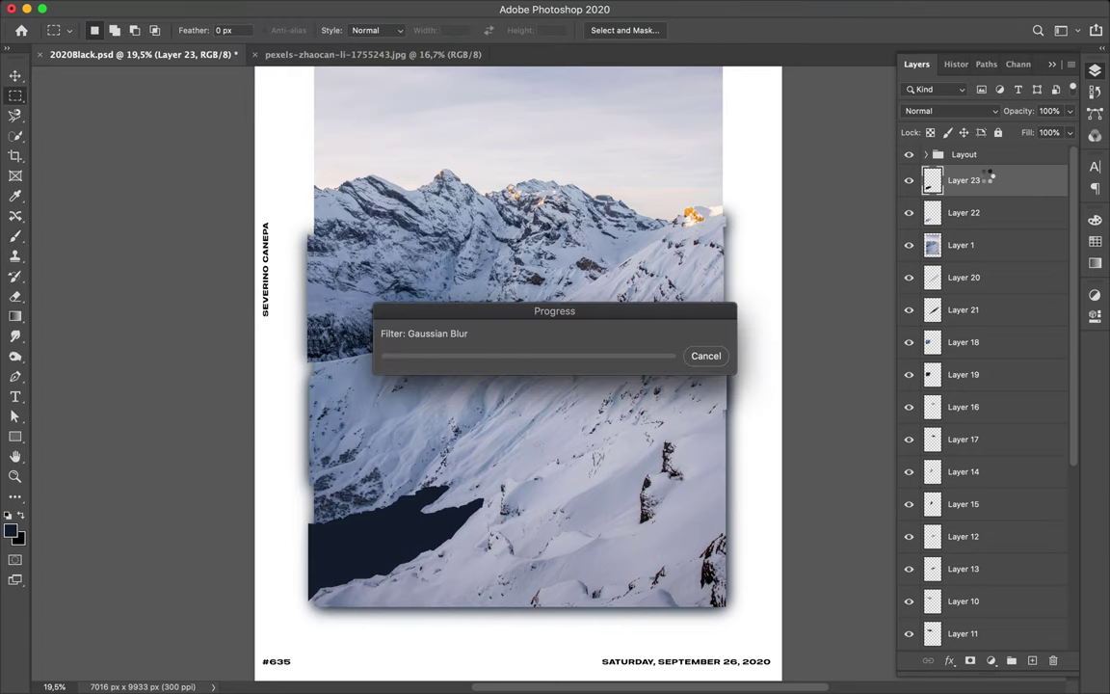
shift+click(964, 212)
right_click(964, 212)
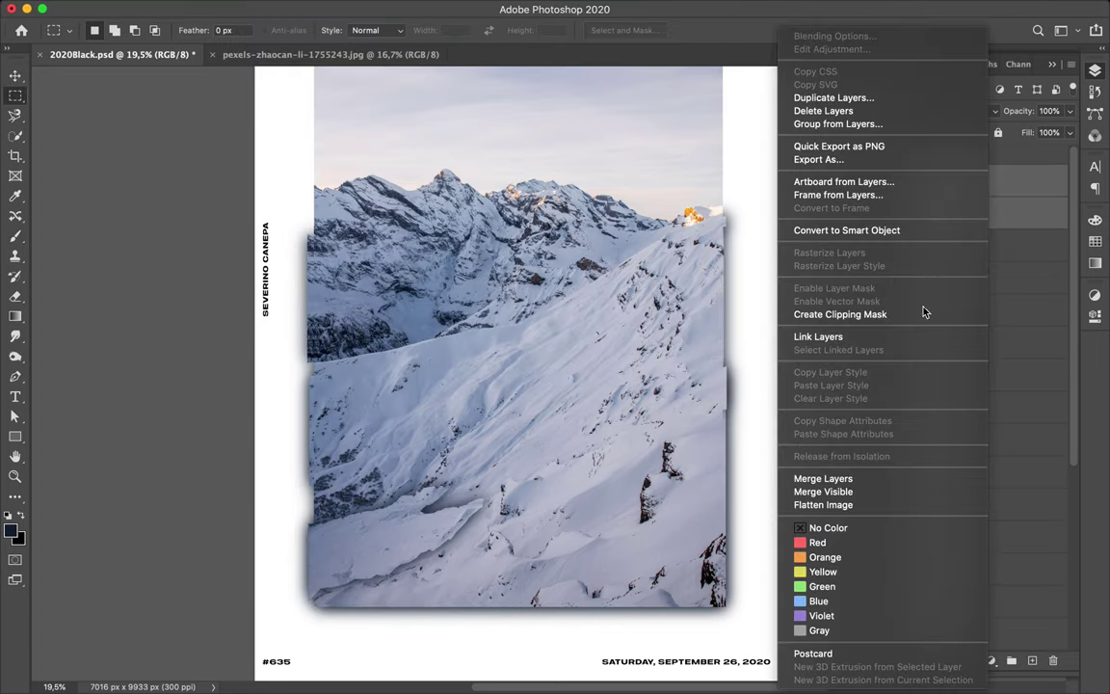
click(923, 335)
Cut another slope with a blurred navy shadow and place the pair under the full photo
key(l)
key(alt+bracketright)
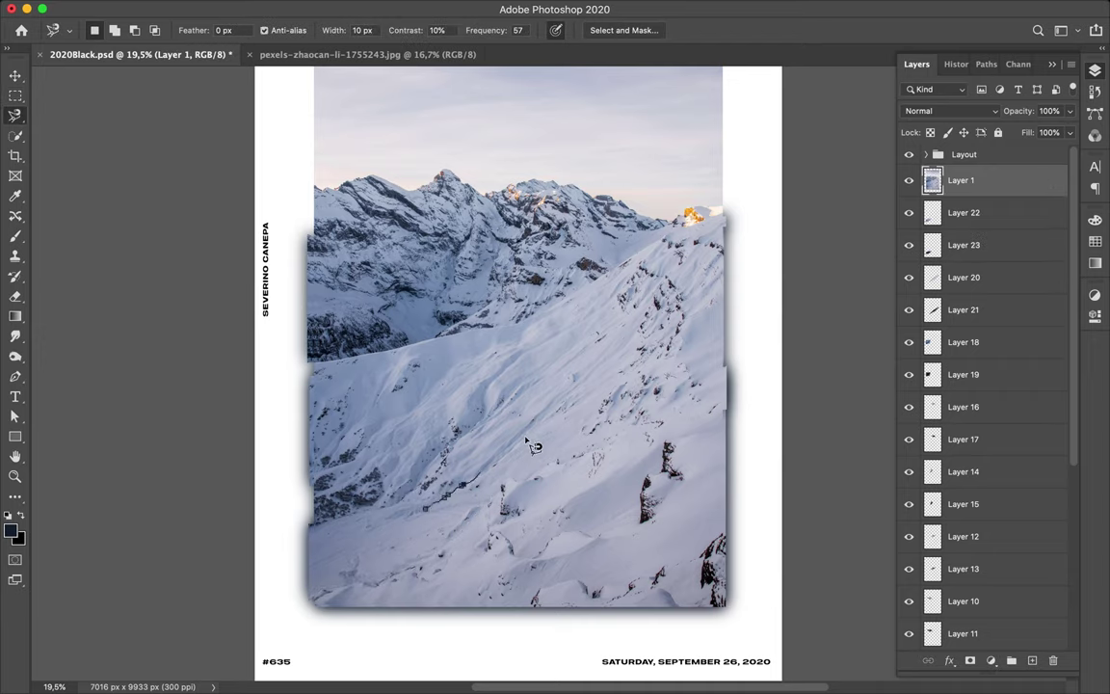
click(424, 520)
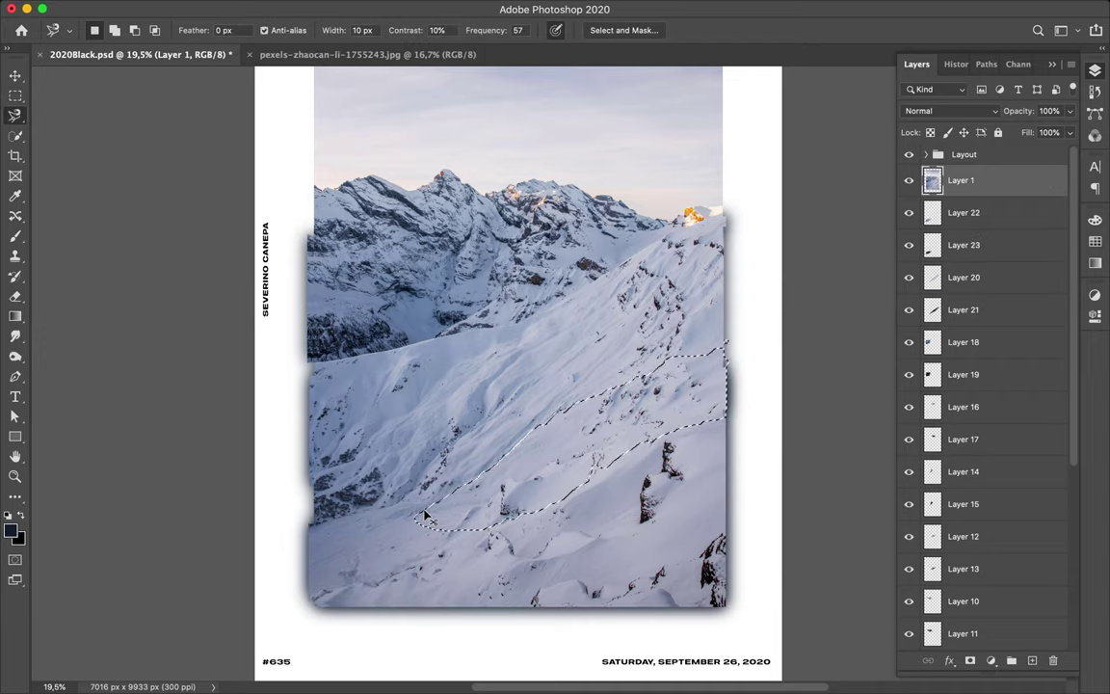
key(super+shift+alt+n)
key(super+shift+alt+n)
key(b)
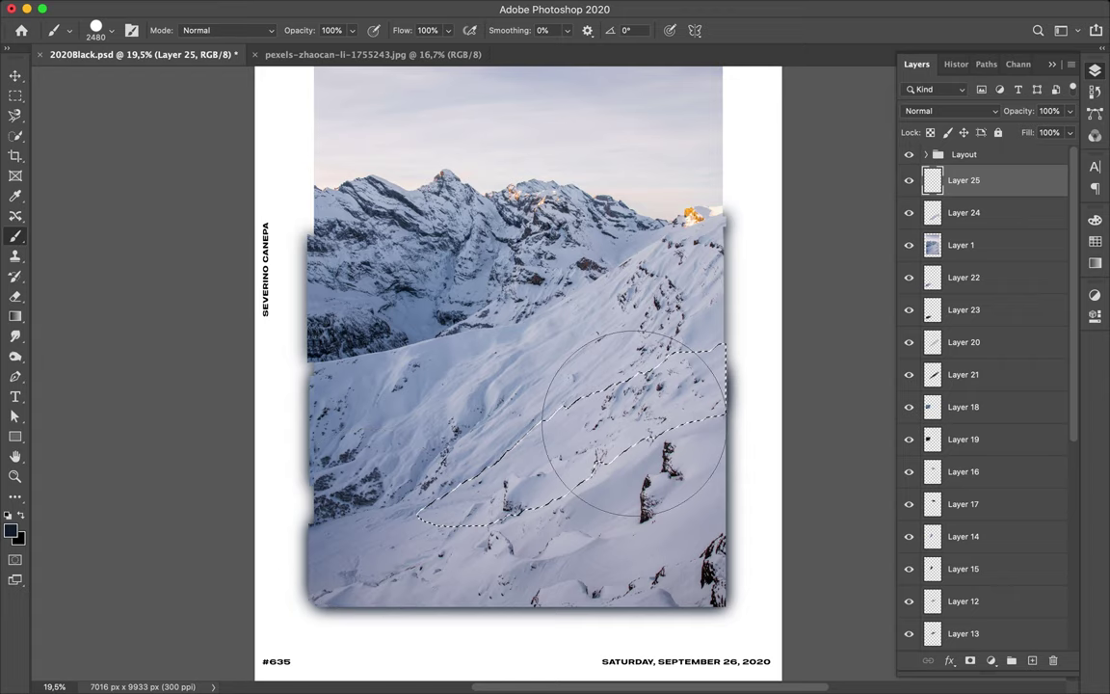
drag(665, 386, 433, 501)
key(super+d)
key(m)
click(396, 7)
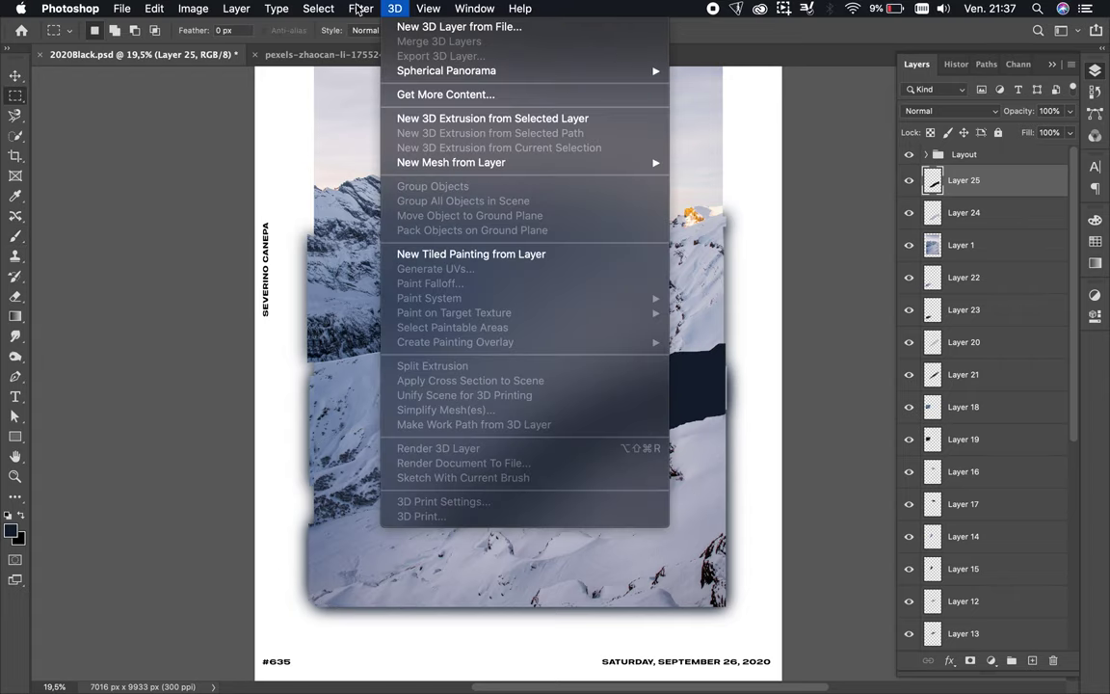
click(381, 22)
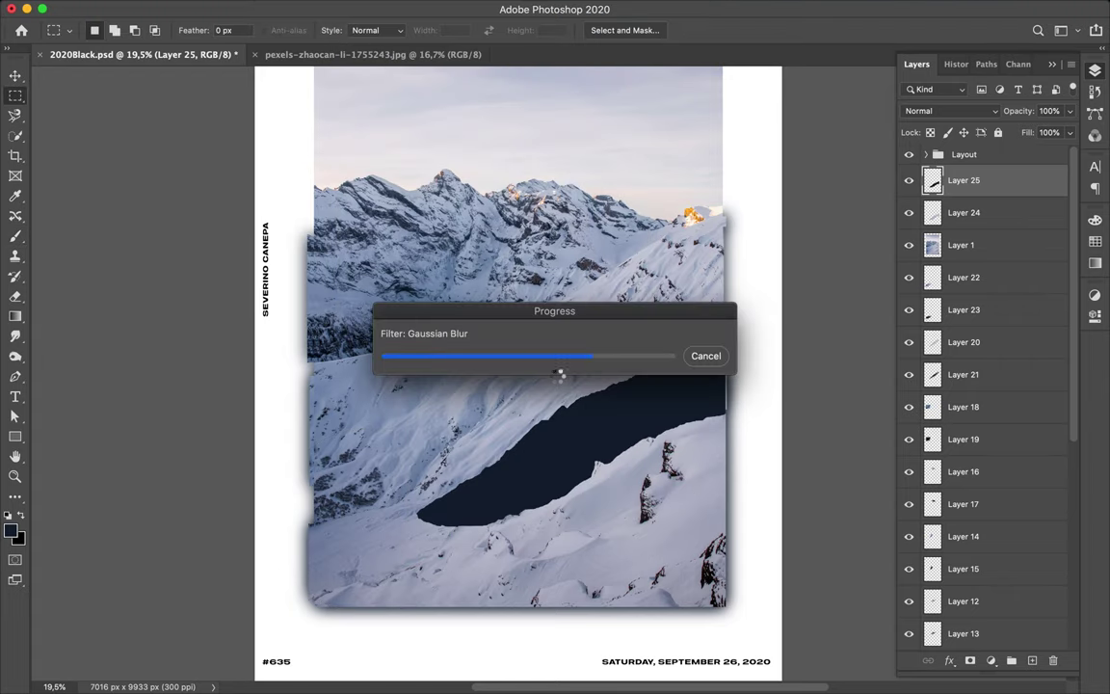
drag(963, 180, 978, 253)
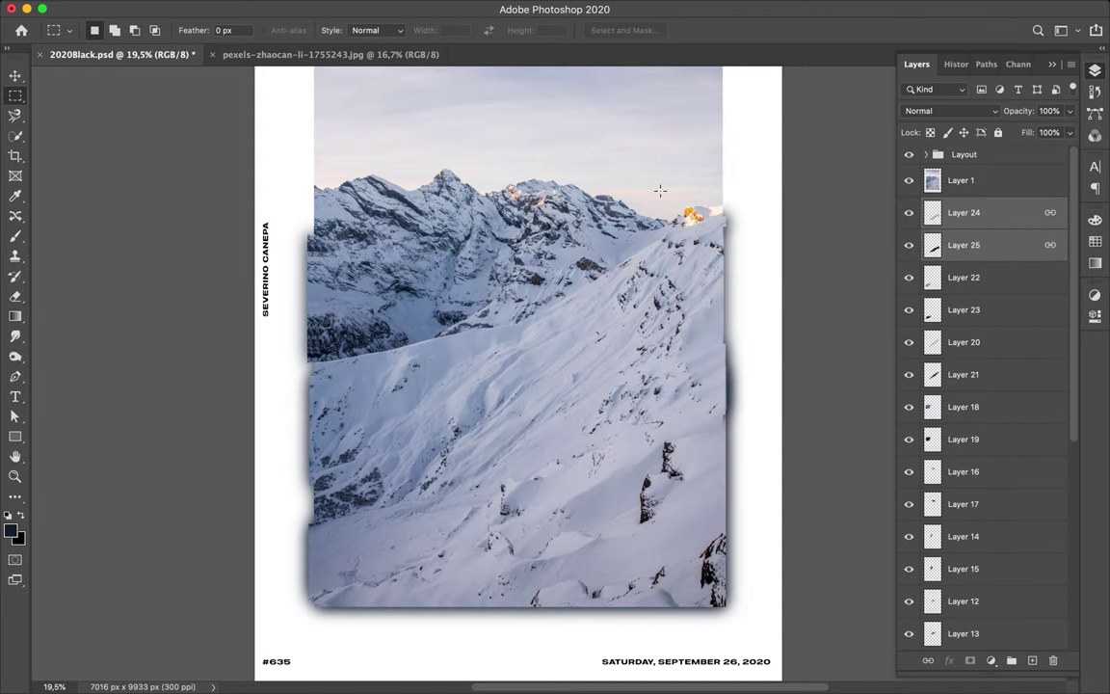
Rotate the Layer 2 photo piece 90° and move it higher on the poster
key(v)
key(ctrl+minus)
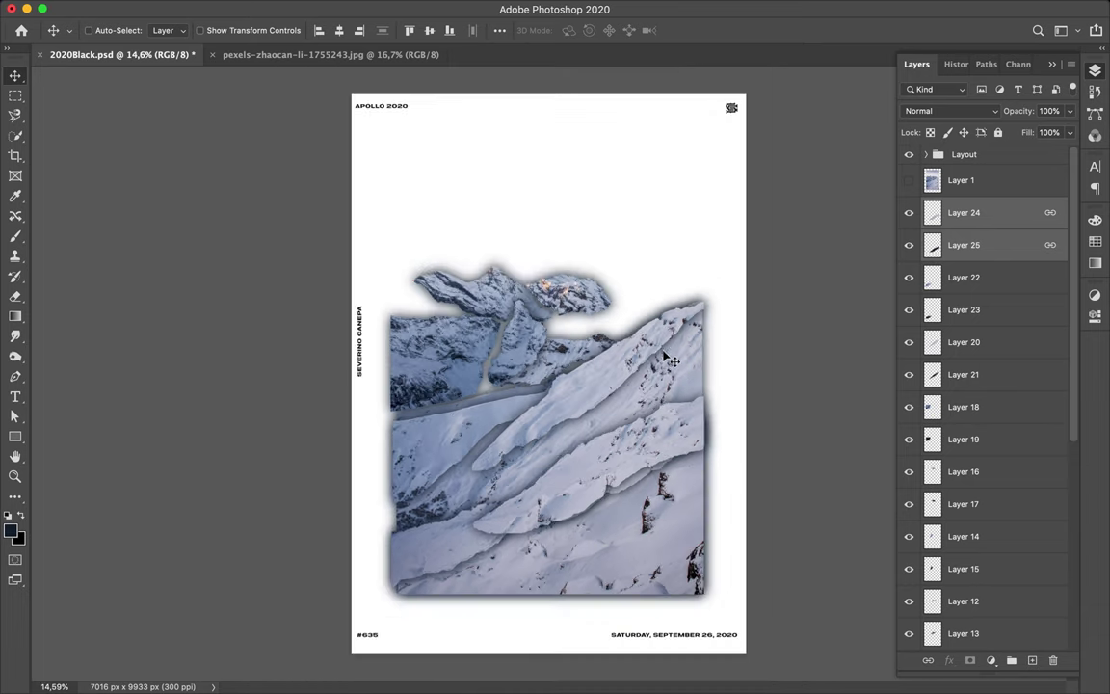
click(563, 344)
key(ctrl+t)
drag(732, 621, 375, 630)
drag(549, 447, 527, 284)
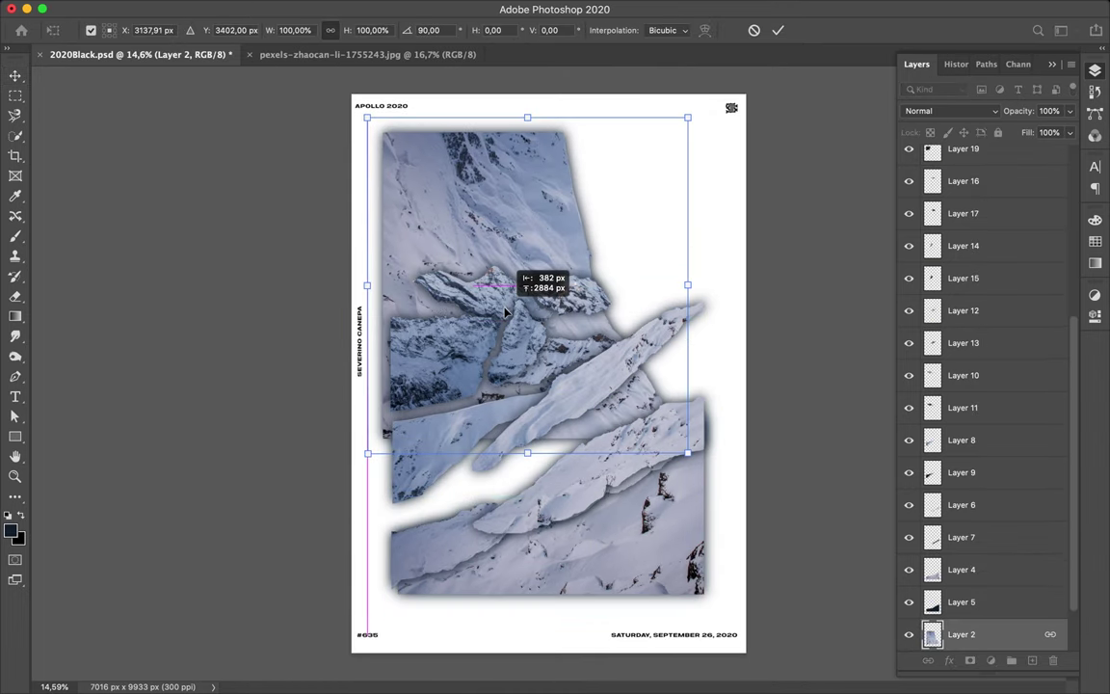
key(Return)
Save the poster and show the full mountain photo layer again
key(ctrl+s)
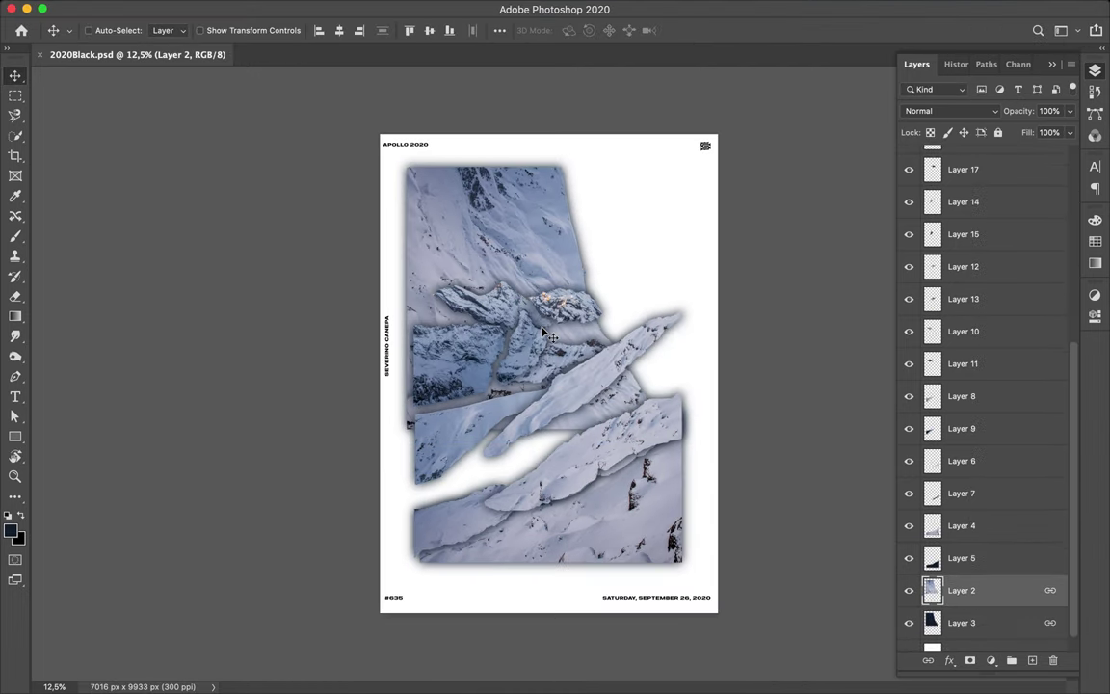
scroll(911, 187, up, 3)
click(909, 180)
scroll(459, 296, up, 2)
scroll(515, 337, up, 2)
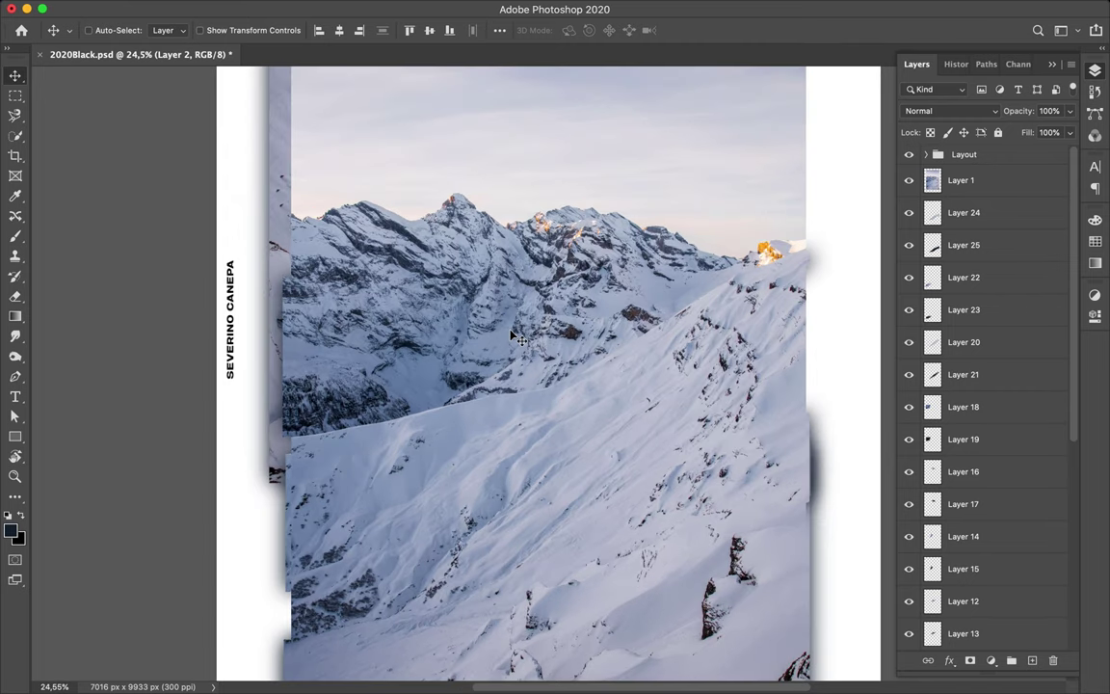
Trace the lower-right snowy ridge, paste it onto its own layer, and add a shadow layer
key(l)
scroll(416, 521, down, 2)
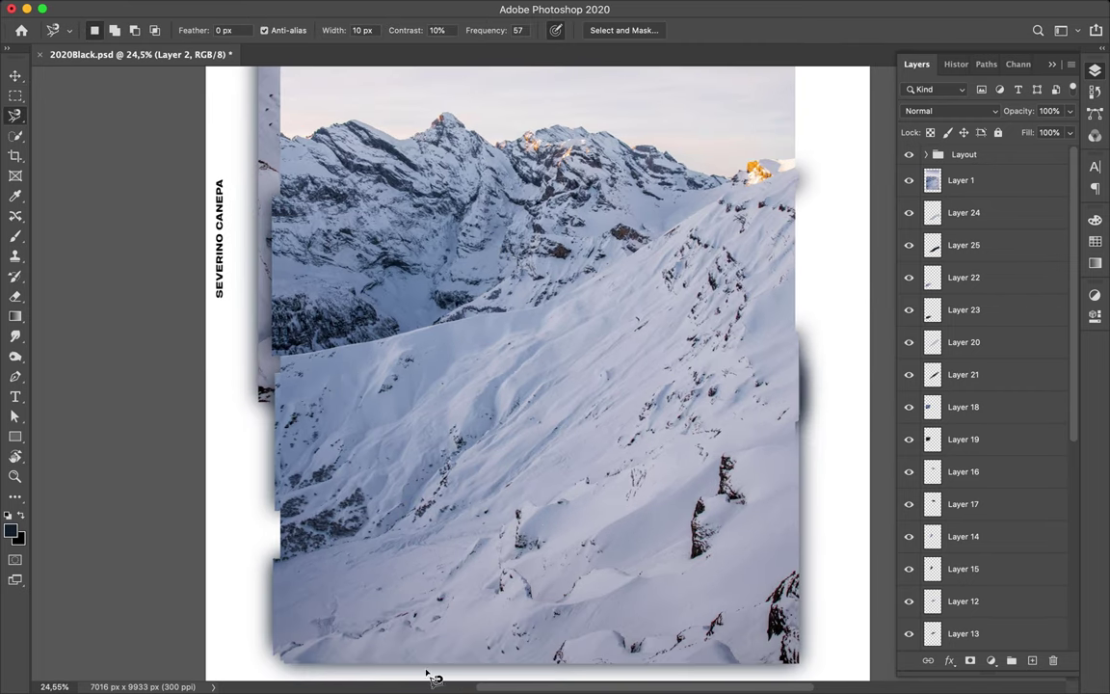
scroll(771, 452, down, 2)
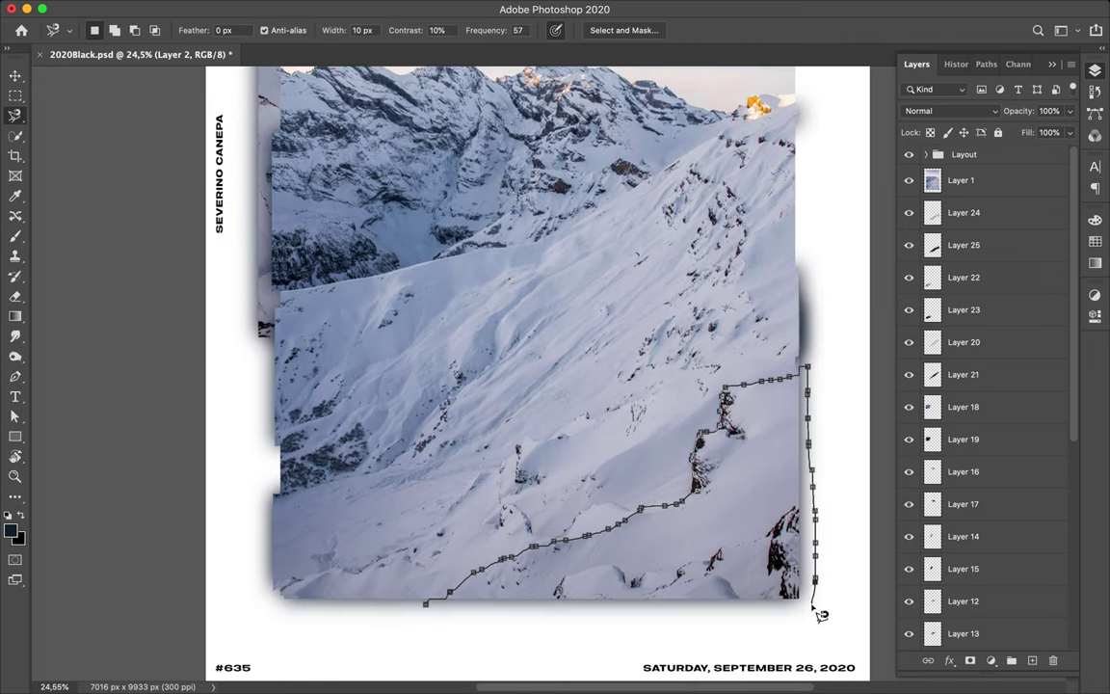
double_click(433, 612)
key(ctrl+c)
click(680, 239)
key(ctrl+v)
key(v)
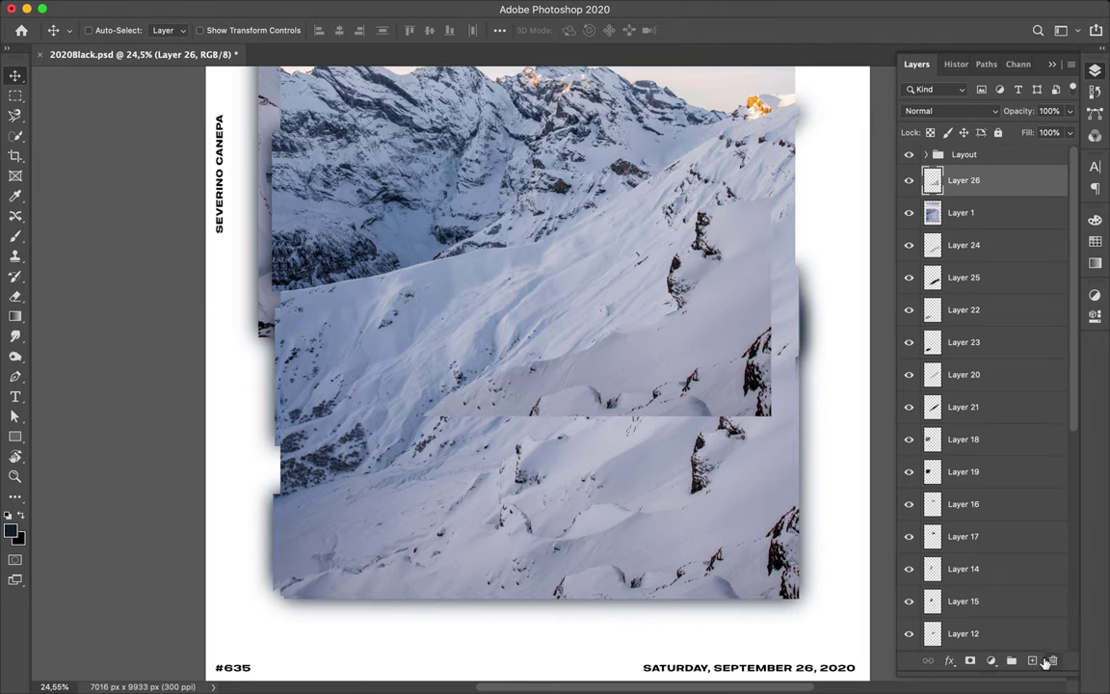
key(ctrl+shift+n)
Fill the shadow dark, apply a 100,1 Gaussian Blur, and move it below the ridge piece
key(b)
key(alt+BackSpace)
key(m)
click(361, 8)
click(638, 249)
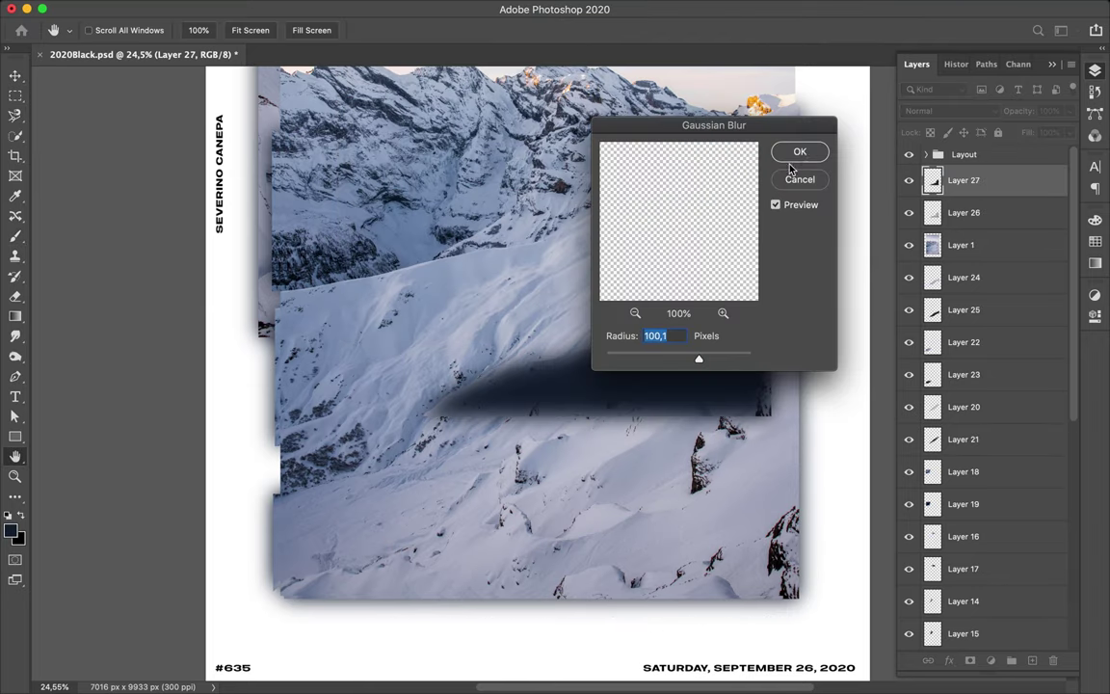
key(Return)
key(ctrl+bracketleft)
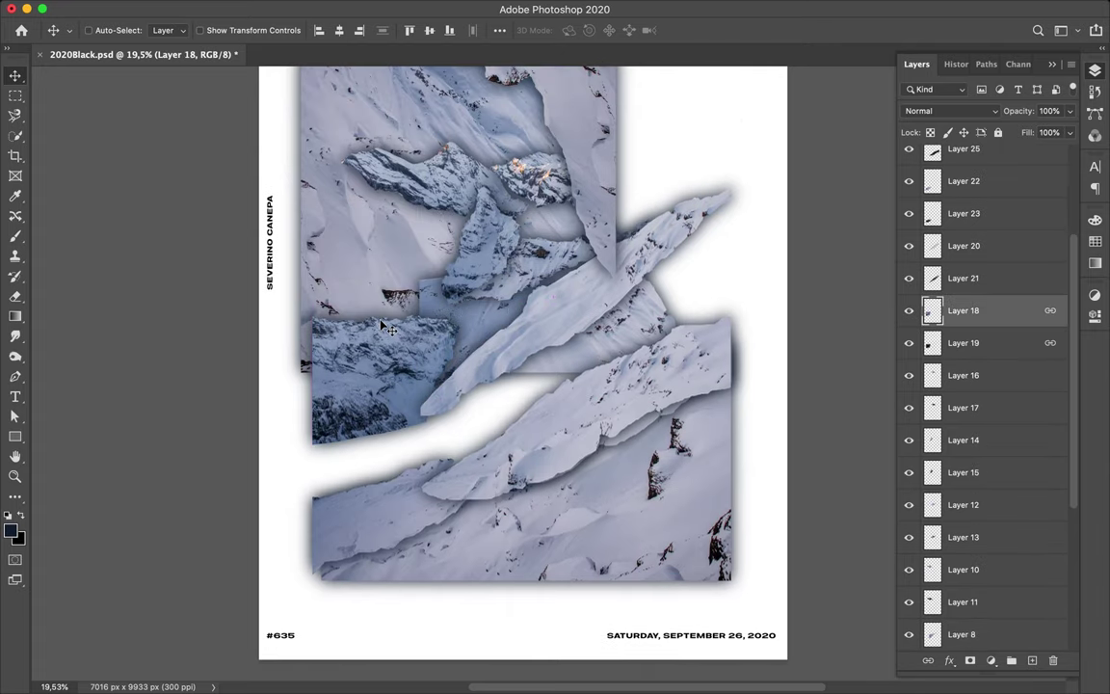
Move the small rock piece lower, rotate it -90°, and shift it left
drag(398, 281, 391, 396)
key(ctrl+t)
drag(258, 381, 268, 436)
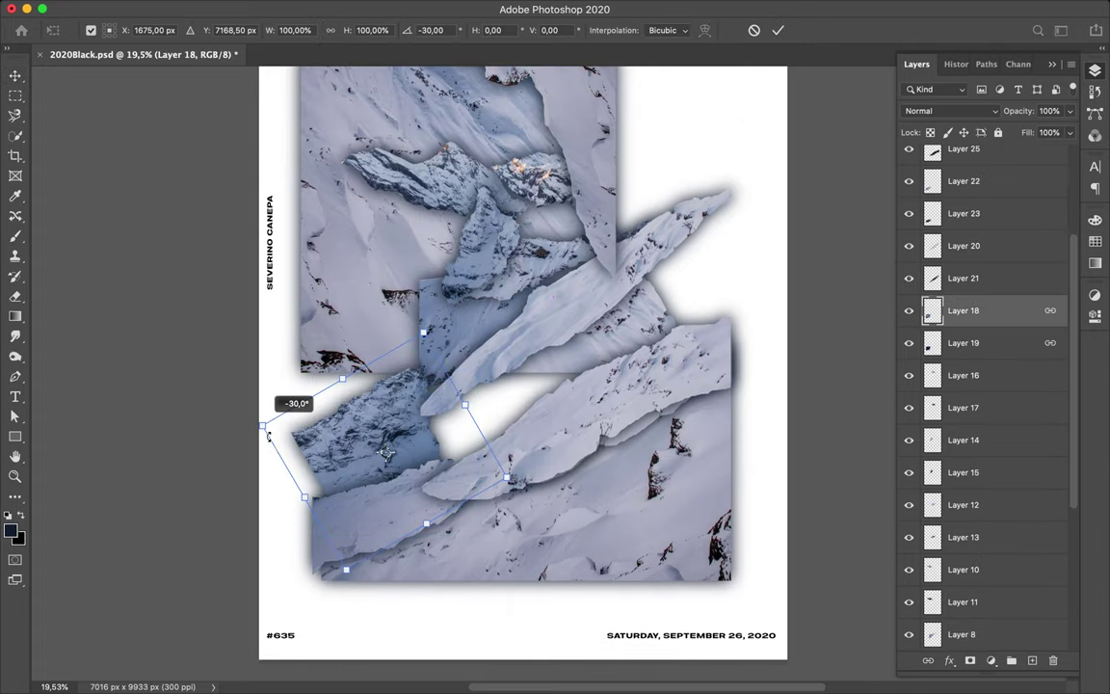
key(Return)
drag(386, 448, 352, 434)
Reposition the slope piece and rock pieces, with the top rock near the poster's top edge
click(451, 339)
drag(450, 339, 366, 309)
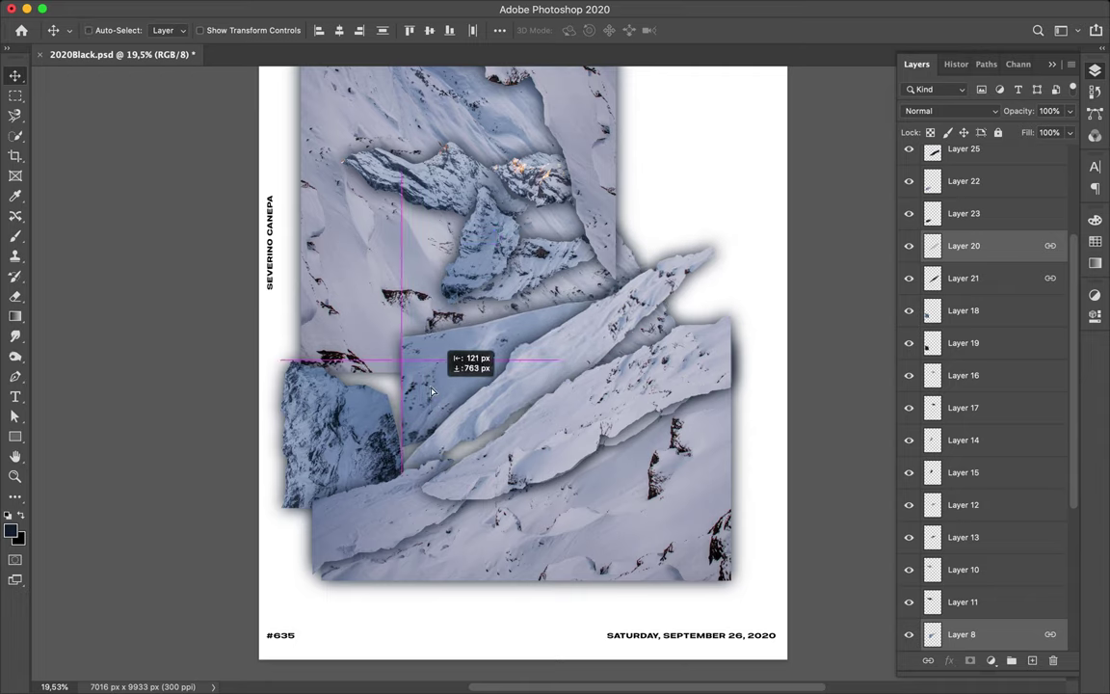
drag(419, 236, 414, 101)
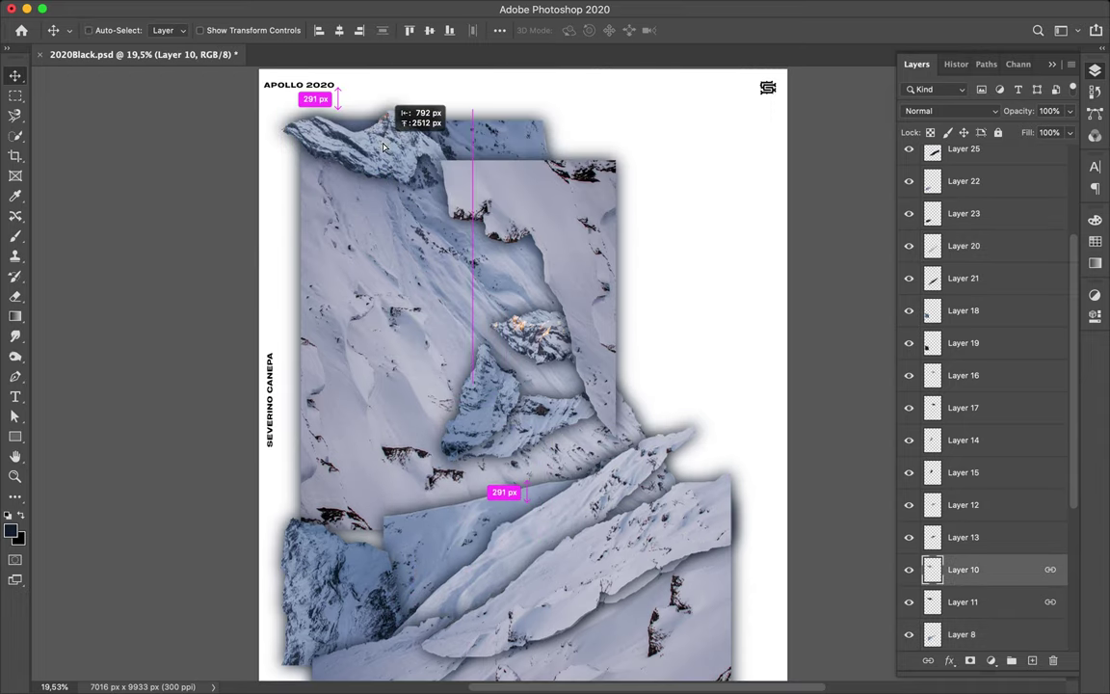
scroll(436, 364, down, 3)
mouse_move(539, 339)
mouse_down()
mouse_move(602, 333)
mouse_move(386, 395)
mouse_up()
Move a small rock and its shadow down-left, stacking the pair below Layers 11 and 9
click(567, 246)
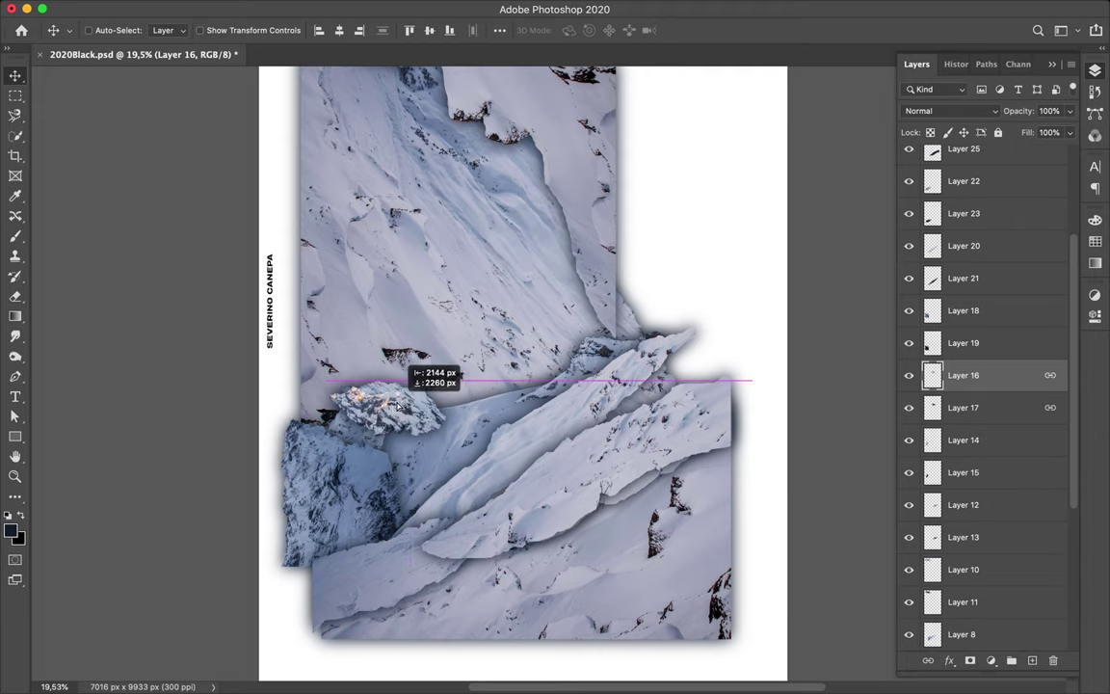
drag(566, 245, 422, 404)
shift+click(954, 407)
mouse_move(954, 408)
mouse_down()
mouse_move(990, 459)
mouse_move(983, 525)
mouse_up()
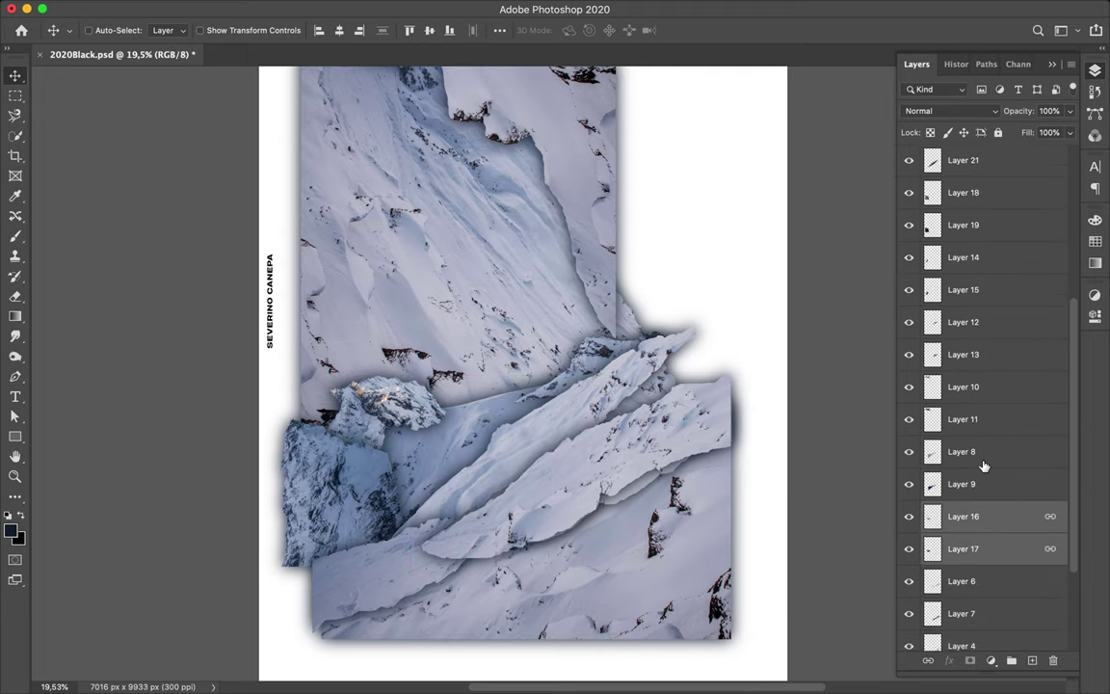
drag(381, 386, 612, 221)
Rotate the copied rock to the poster's top right and raise Layer 16/17 copies in the stack
key(ctrl+t)
drag(700, 108, 665, 67)
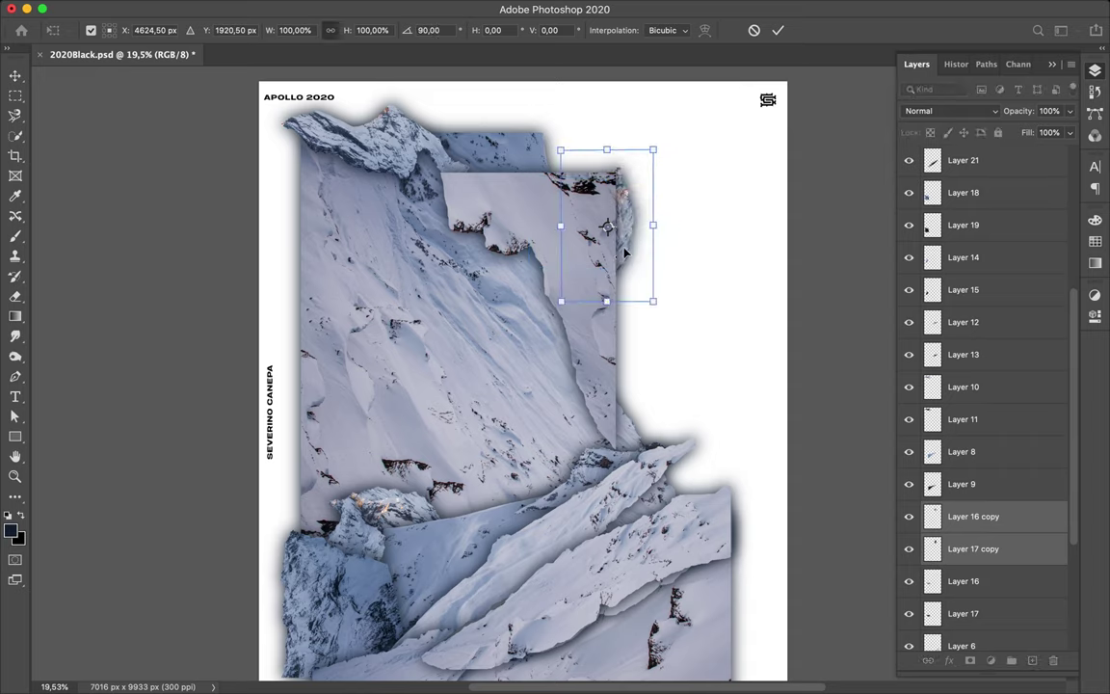
drag(607, 221, 617, 178)
key(Return)
right_click(1008, 549)
drag(1031, 482, 949, 237)
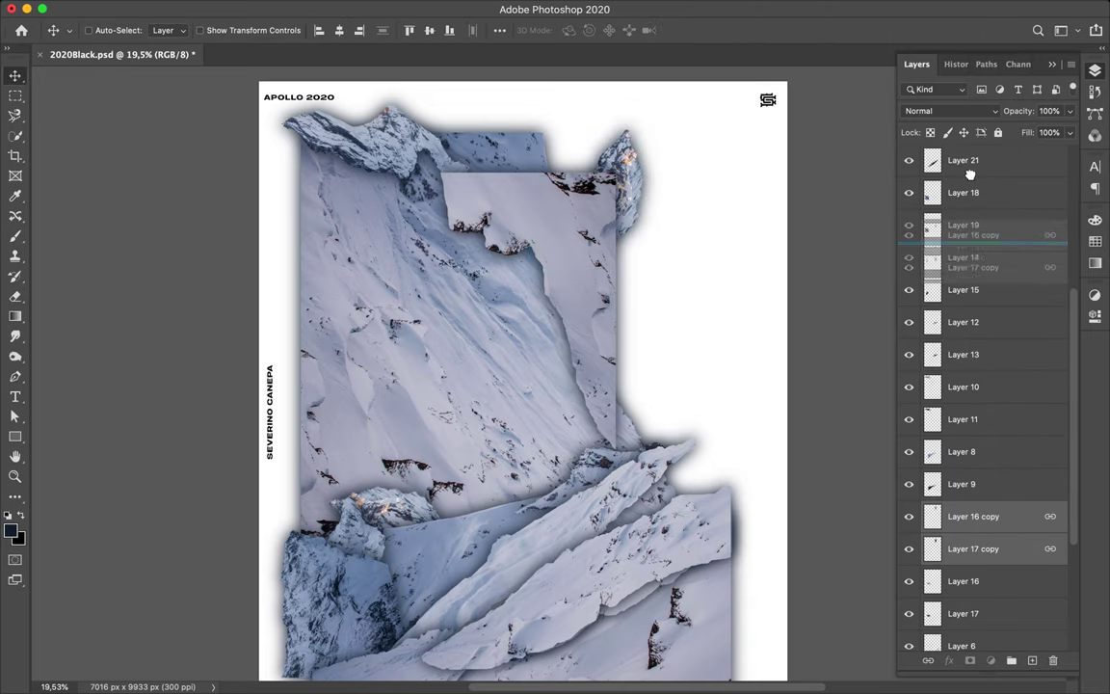
Duplicate the Layer 24/25 shards, rotate them -90°, link them, and stack them below Layer 11
click(694, 299)
drag(694, 299, 717, 318)
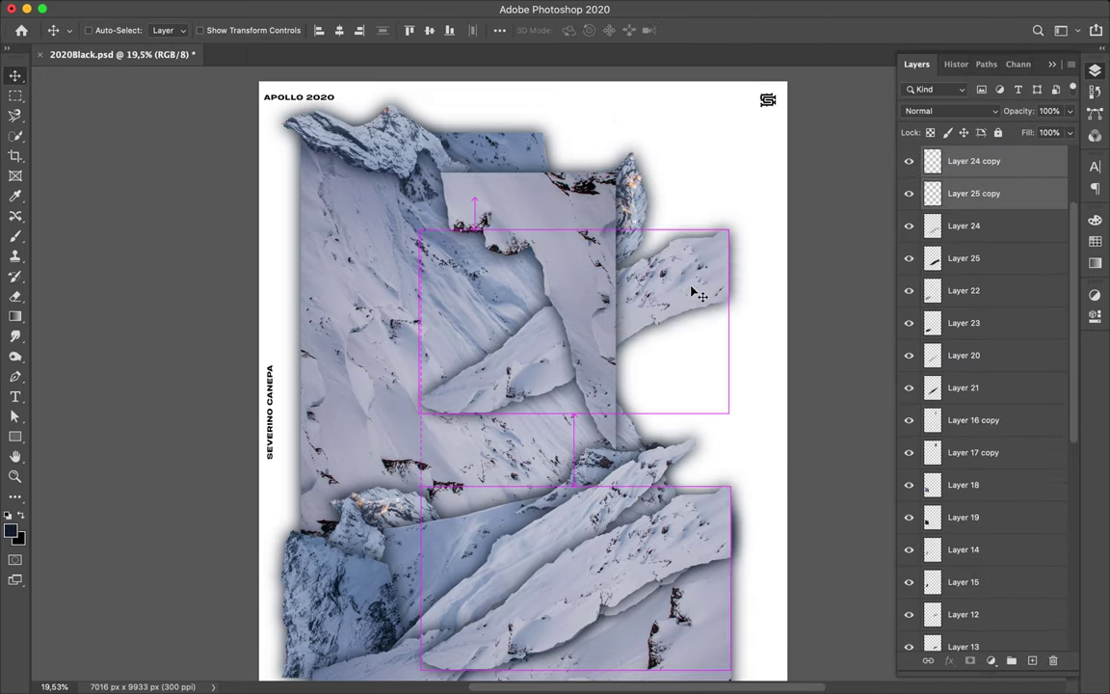
key(ctrl+t)
drag(714, 222, 475, 184)
key(Return)
right_click(1012, 198)
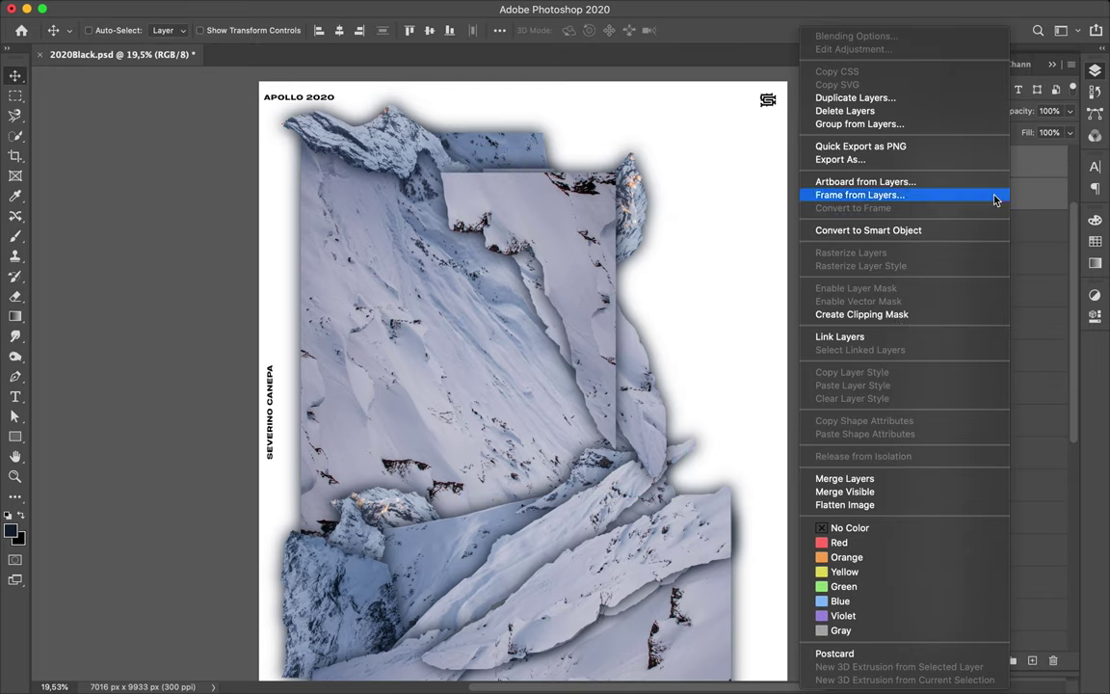
click(838, 545)
drag(569, 308, 548, 287)
drag(963, 193, 1012, 565)
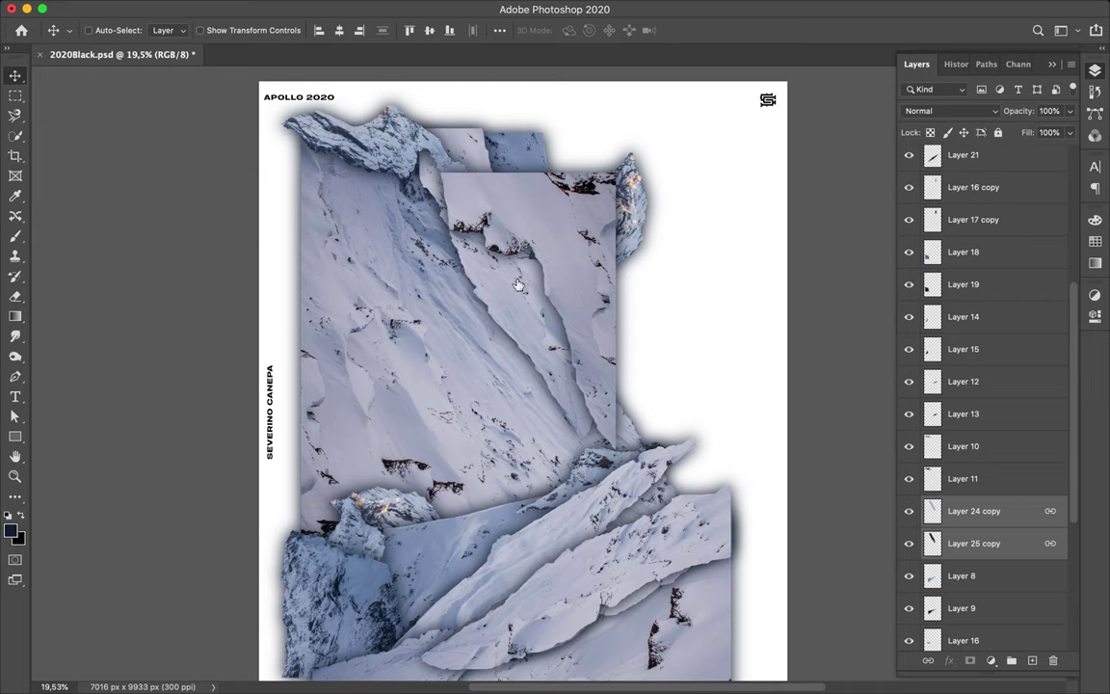
Nudge the Layer 16 copy shard, then raise Layers 10 and 11 just under the Layout group
mouse_move(518, 285)
mouse_down()
mouse_move(528, 231)
mouse_move(594, 212)
mouse_up()
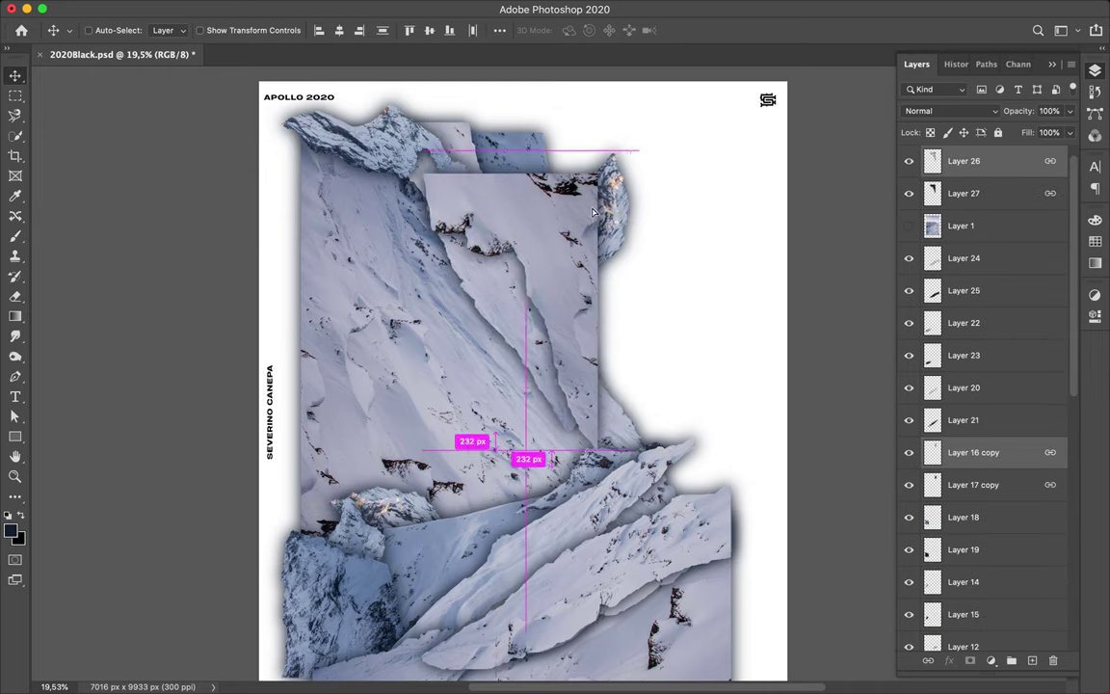
click(981, 458)
click(982, 631)
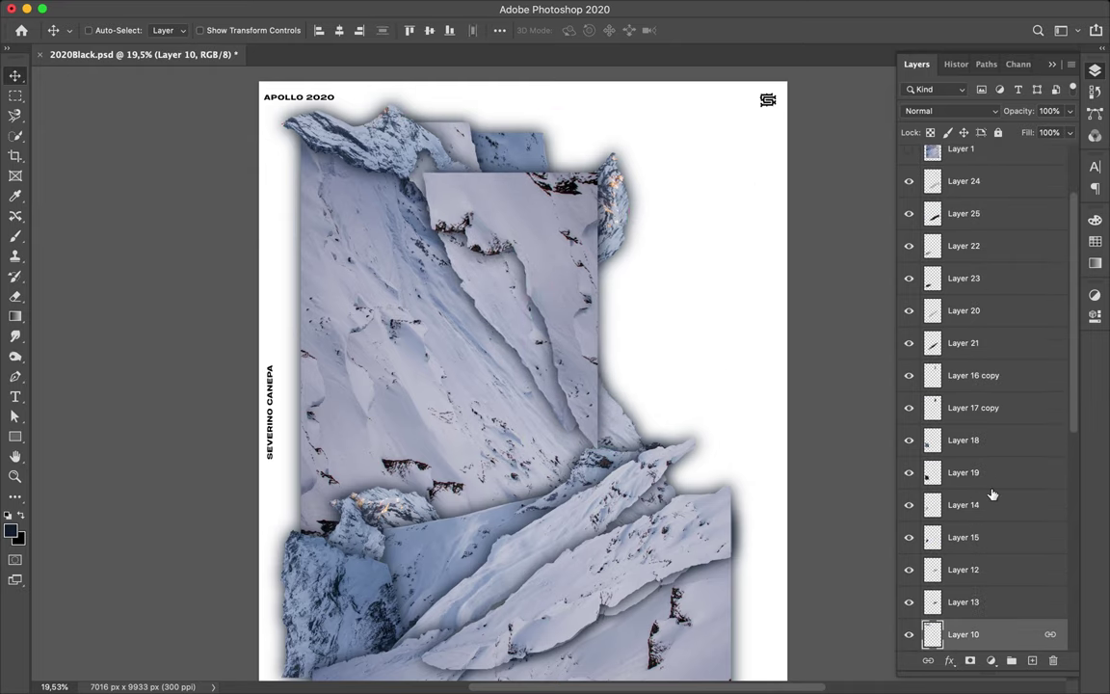
scroll(992, 495, down, 2)
shift+click(984, 533)
drag(984, 532, 983, 321)
key(ctrl+bracketright)
key(ctrl+bracketright)
key(ctrl+bracketright)
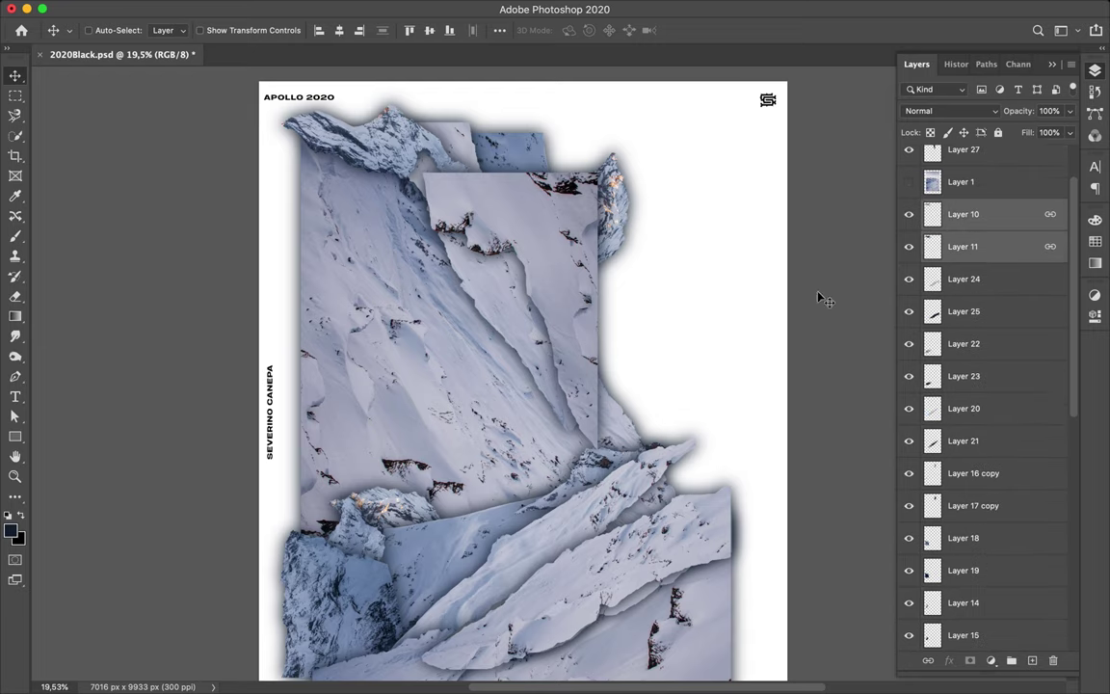
scroll(798, 402, up, 1)
scroll(1001, 282, up, 2)
key(ctrl+bracketright)
key(ctrl+bracketright)
key(ctrl+bracketright)
scroll(661, 196, down, 2)
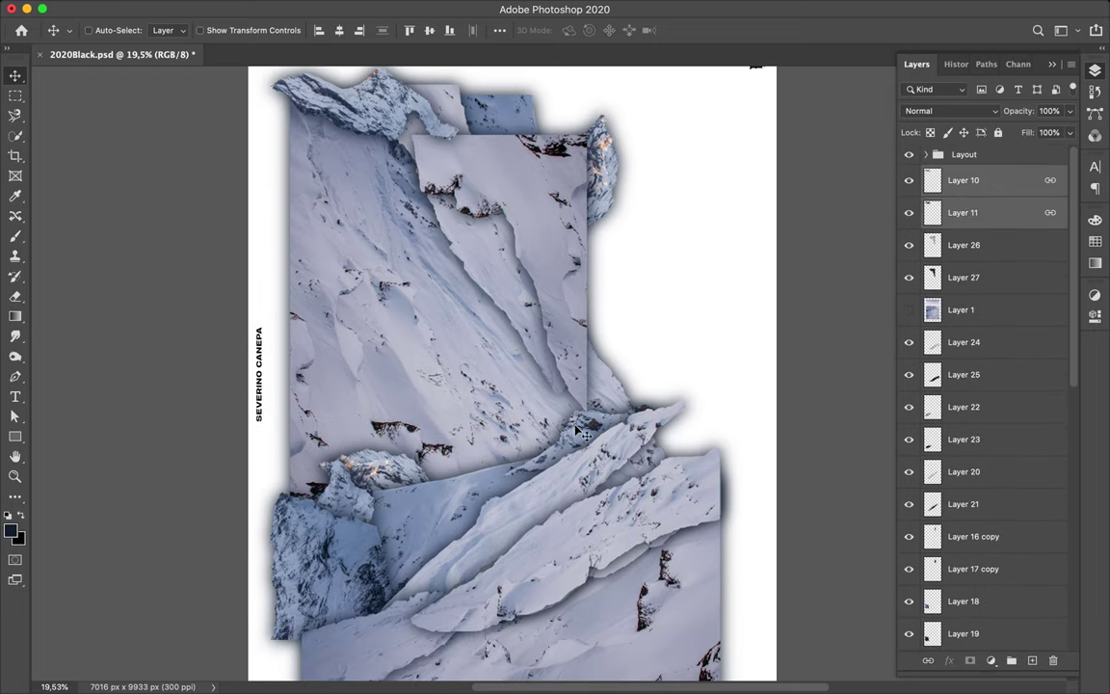
Duplicate Layers 12 and 13, then select Layer 22
ctrl+click(525, 389)
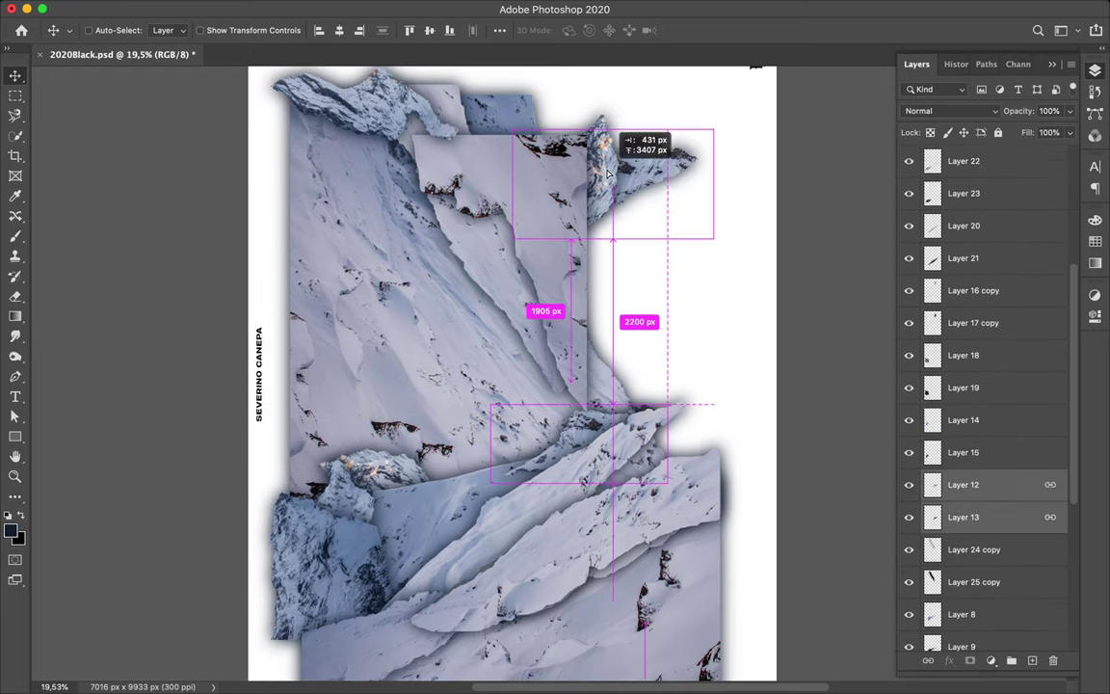
key(ctrl+j)
scroll(377, 547, down, 3)
ctrl+click(378, 548)
Duplicate Layers 22 and 23, link the copies, and move them up on the poster
scroll(978, 334, up, 3)
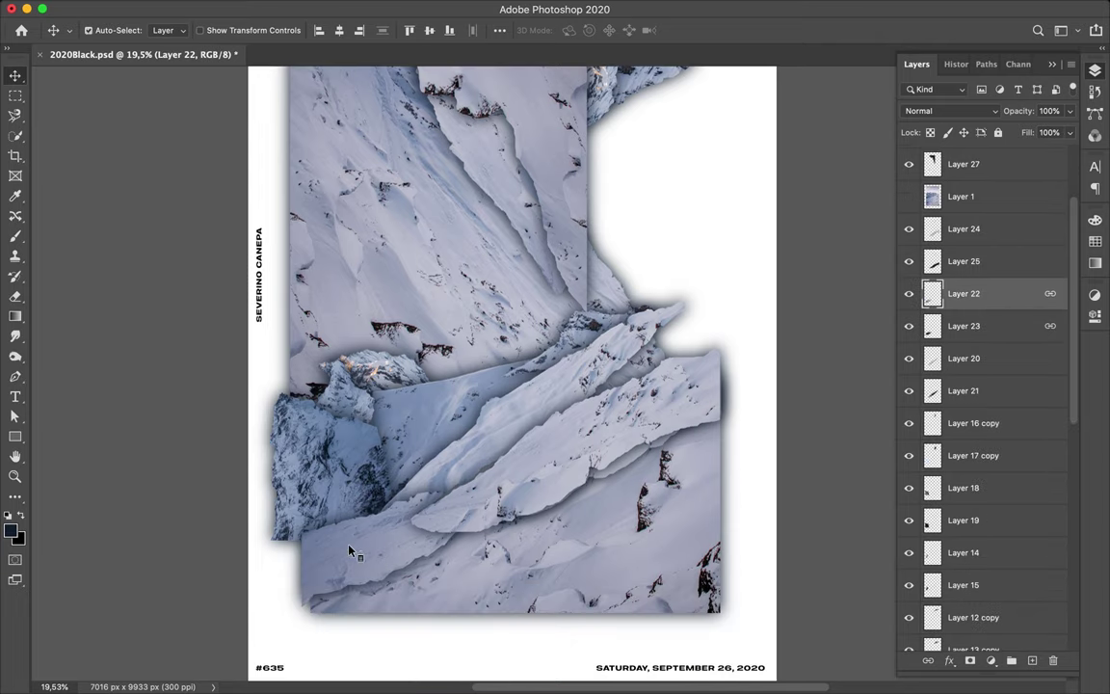
ctrl+click(978, 334)
key(ctrl+j)
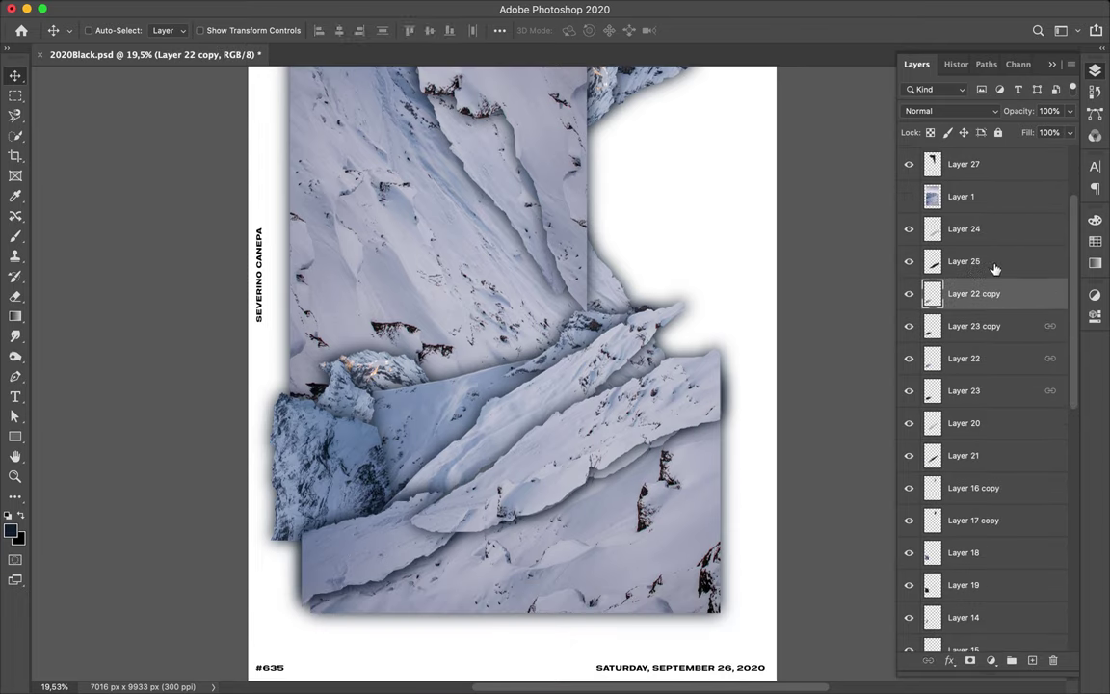
ctrl+click(998, 323)
right_click(1009, 295)
click(874, 336)
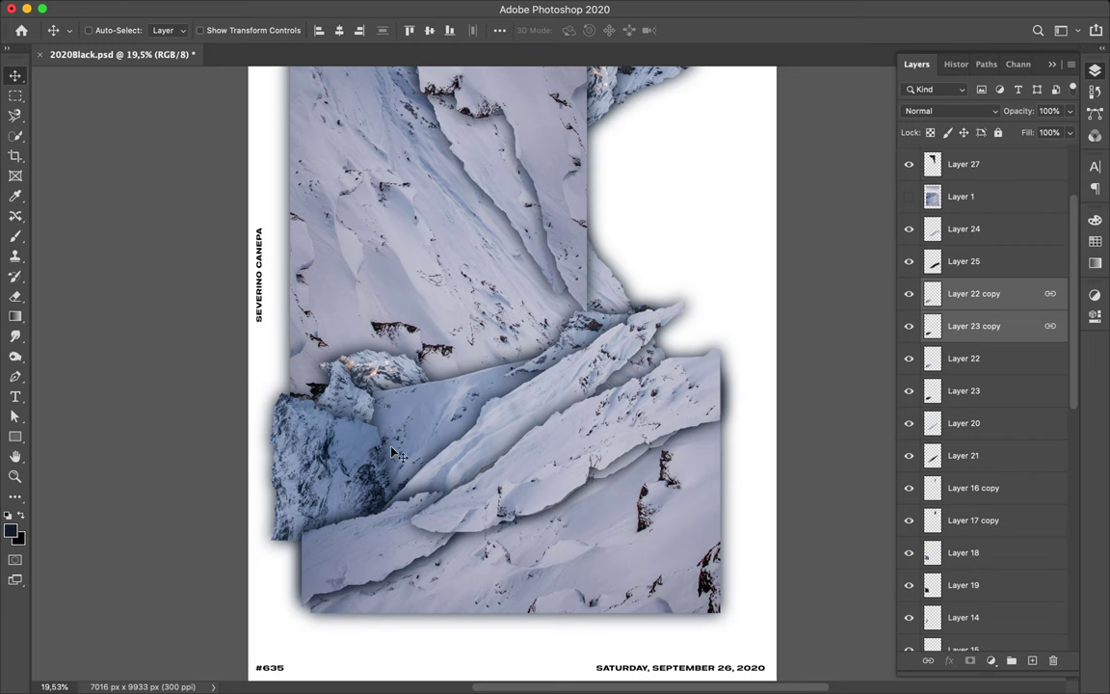
mouse_move(351, 401)
mouse_down()
mouse_move(403, 212)
mouse_move(332, 262)
mouse_up()
key(ctrl+t)
key(Return)
Merge shard pairs 22/23, 20/21, 16 copy/17 copy, 18/19 and 12 copy/13 copy
key(ctrl+e)
click(993, 357)
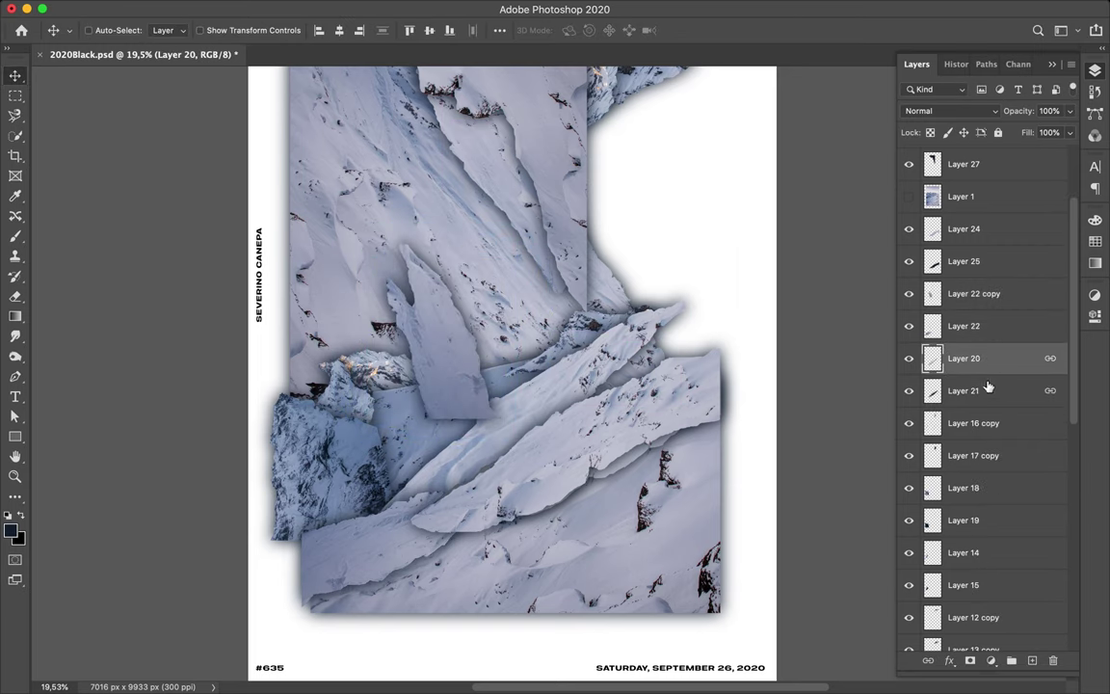
key(ctrl+e)
click(985, 390)
key(ctrl+e)
click(985, 422)
shift+click(973, 455)
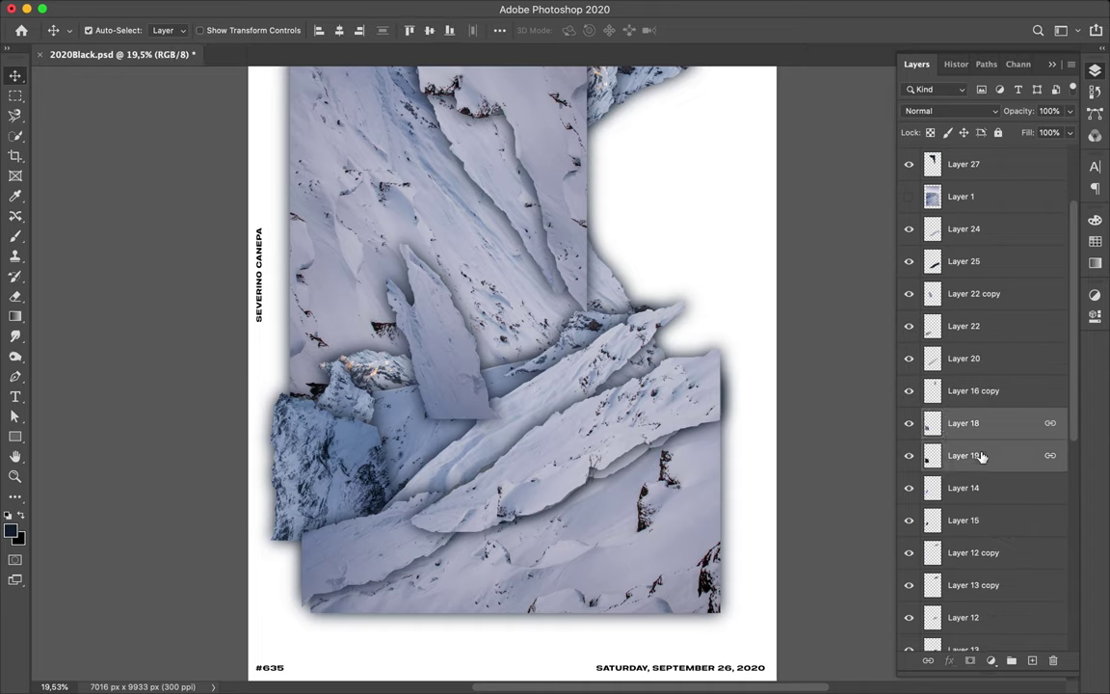
key(ctrl+e)
shift+click(978, 489)
click(973, 488)
shift+click(975, 520)
key(ctrl+e)
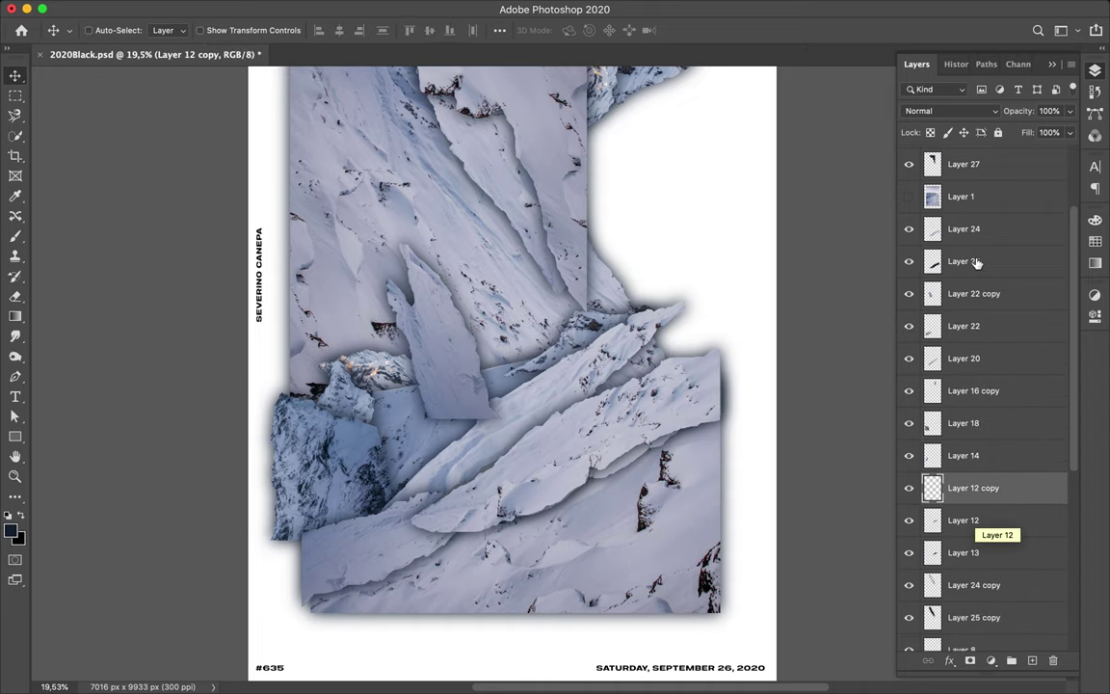
Merge Layer 25 into Layer 24, reposition that shard, and move Layer 22 copy near the stack bottom
click(963, 228)
shift+click(973, 262)
key(ctrl+e)
mouse_move(684, 262)
mouse_down()
mouse_move(420, 330)
mouse_move(403, 357)
mouse_up()
click(420, 330)
drag(982, 263, 988, 557)
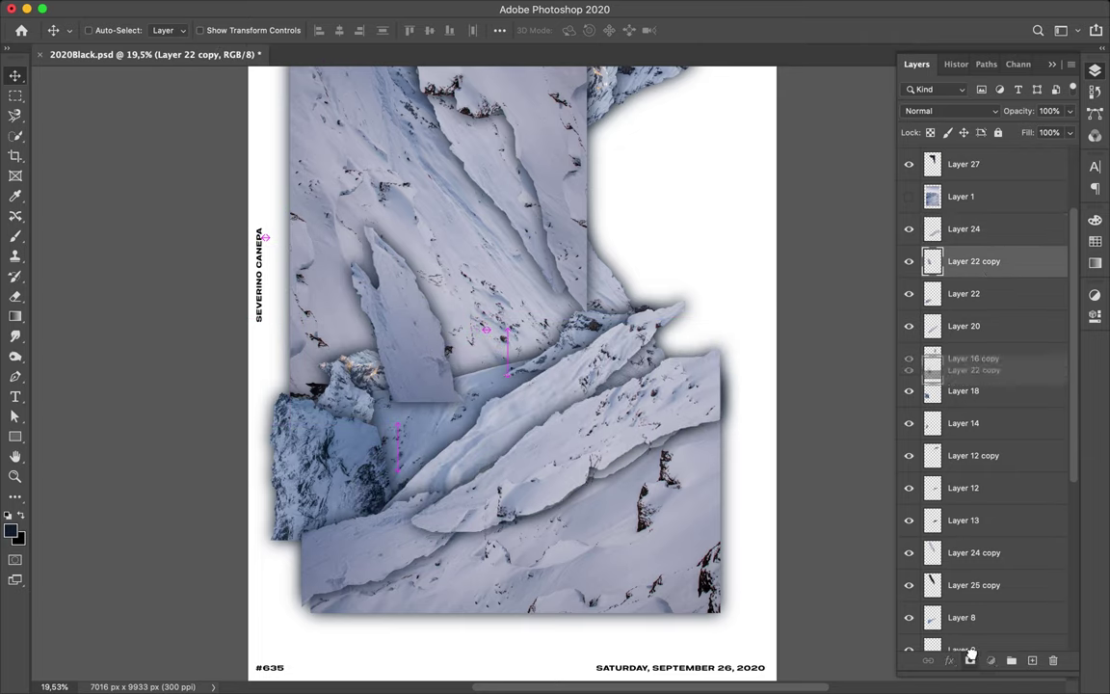
Merge Layers 2 and 3, 4 and 5, and 8 and 9
click(964, 570)
shift+click(979, 602)
key(ctrl+e)
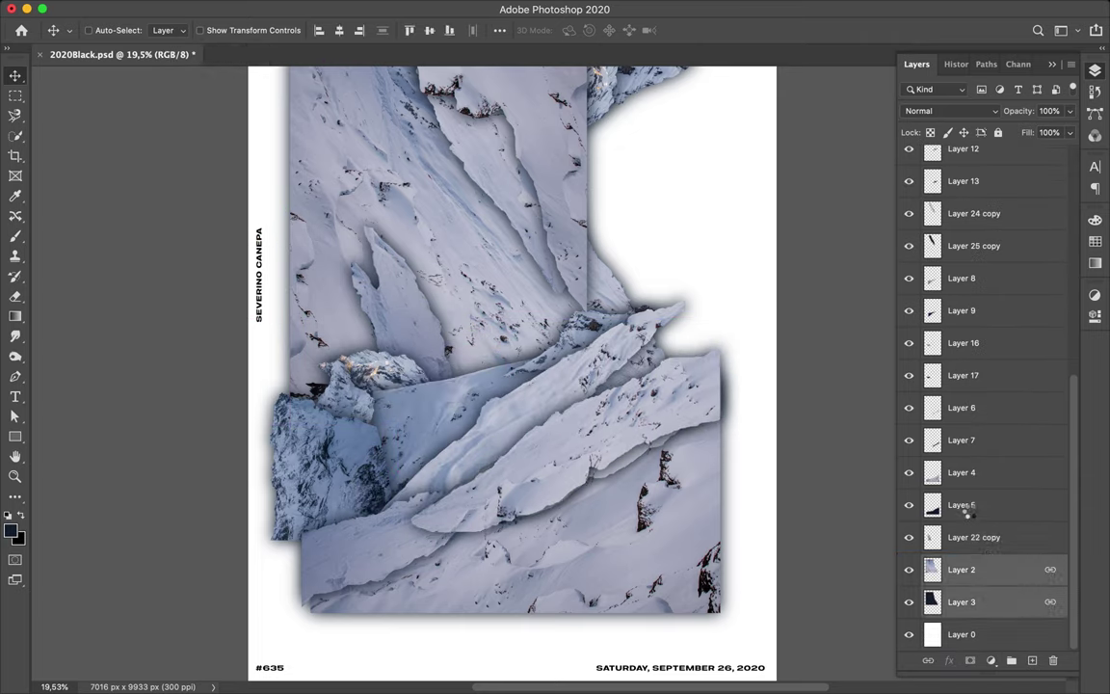
click(964, 504)
shift+click(971, 550)
key(ctrl+e)
scroll(971, 547, up, 2)
click(964, 396)
shift+click(971, 428)
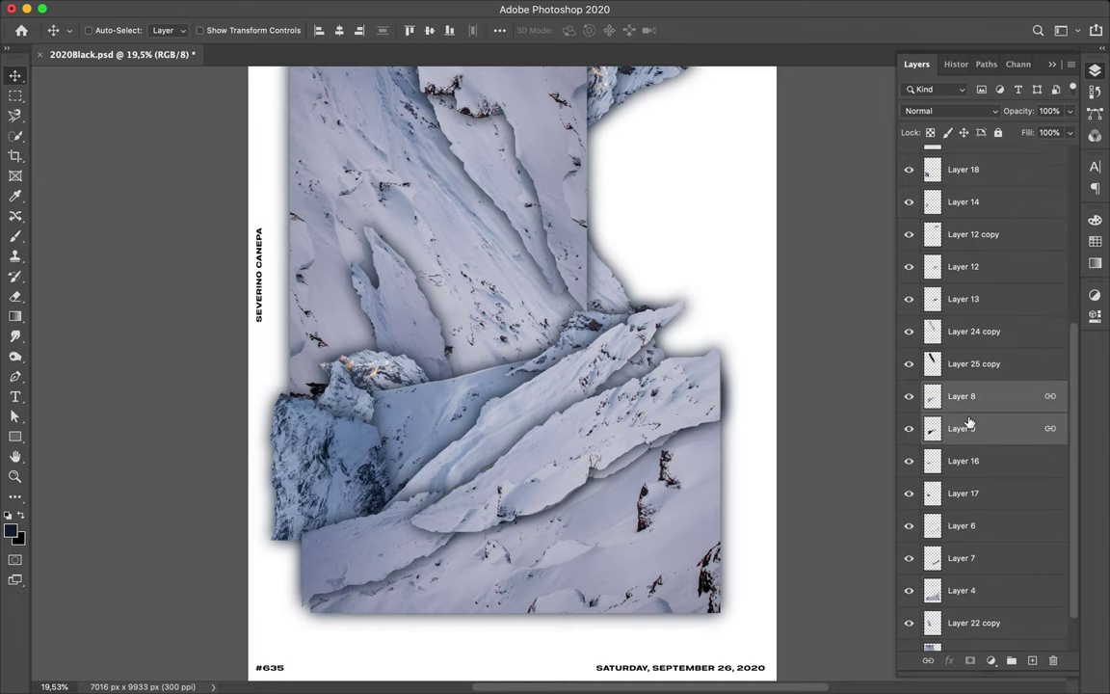
key(ctrl+e)
Merge the Layer 24/25 copies, Layers 26/27, and Layers 10/11, repositioning the 24 copy shard
click(968, 331)
shift+click(975, 363)
key(ctrl+e)
mouse_move(338, 351)
mouse_down()
mouse_move(357, 290)
mouse_move(403, 342)
mouse_up()
ctrl+click(372, 274)
key(ctrl+0)
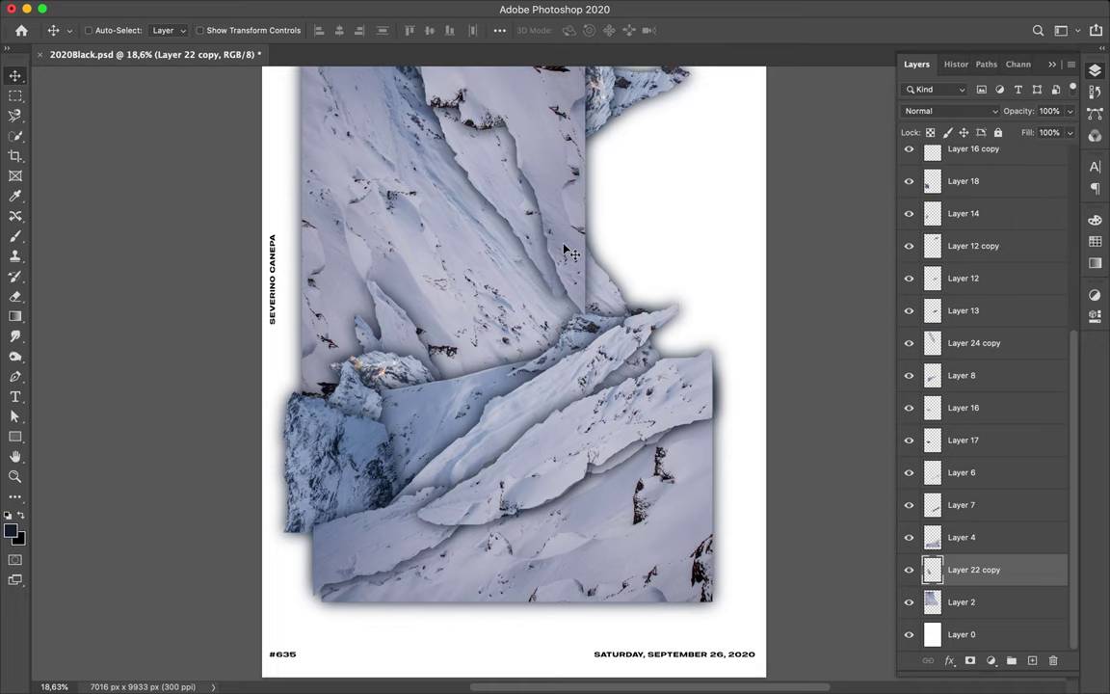
scroll(971, 386, up, 3)
click(971, 264)
key(ctrl+e)
click(987, 214)
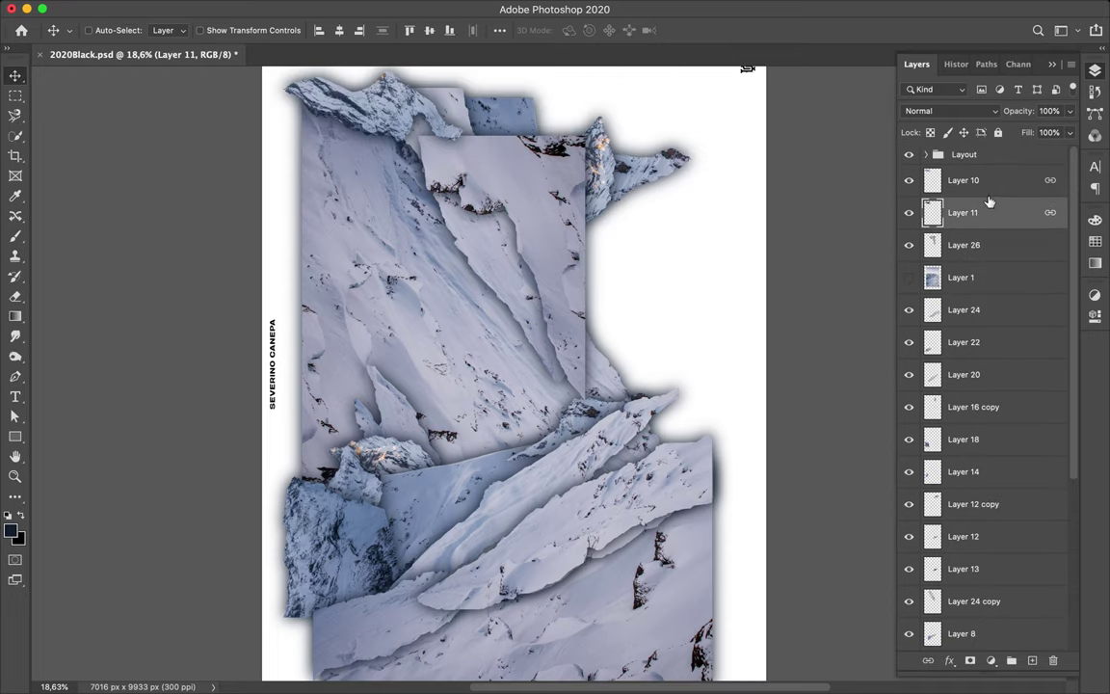
key(ctrl+e)
Show mountain photo Layer 1, move it just under Layout, and shift it up on the poster
click(909, 245)
click(983, 252)
drag(983, 253, 974, 171)
drag(631, 428, 631, 342)
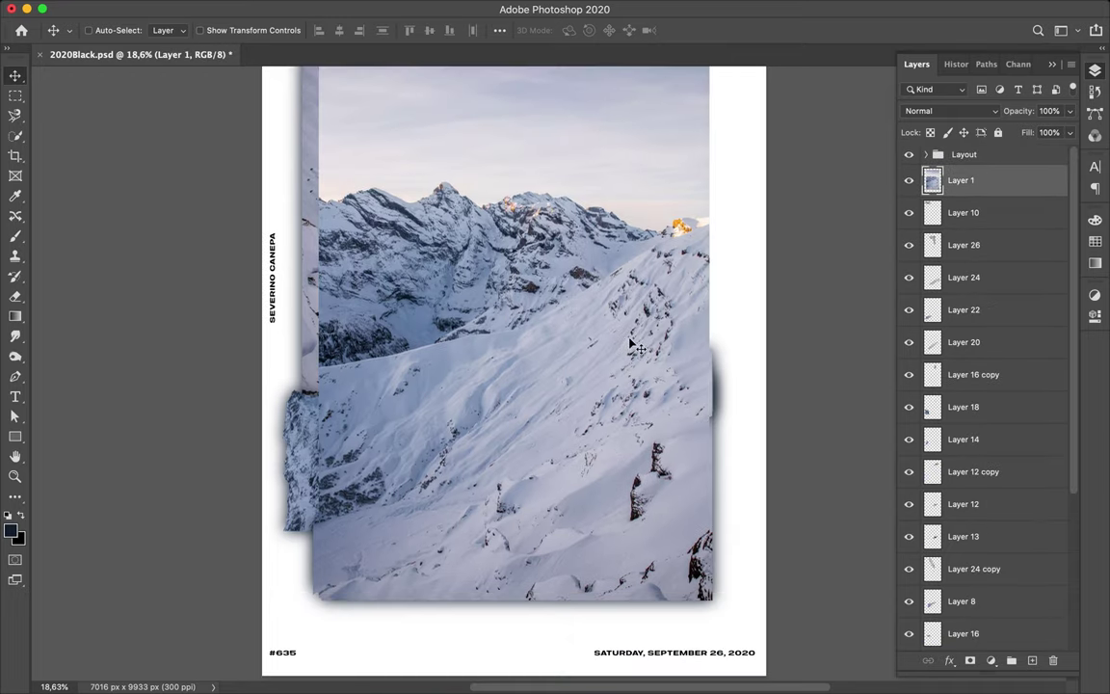
Lasso the snowy ridge onto a new layer, duplicate it, and Gaussian-blur the shadow copy
key(l)
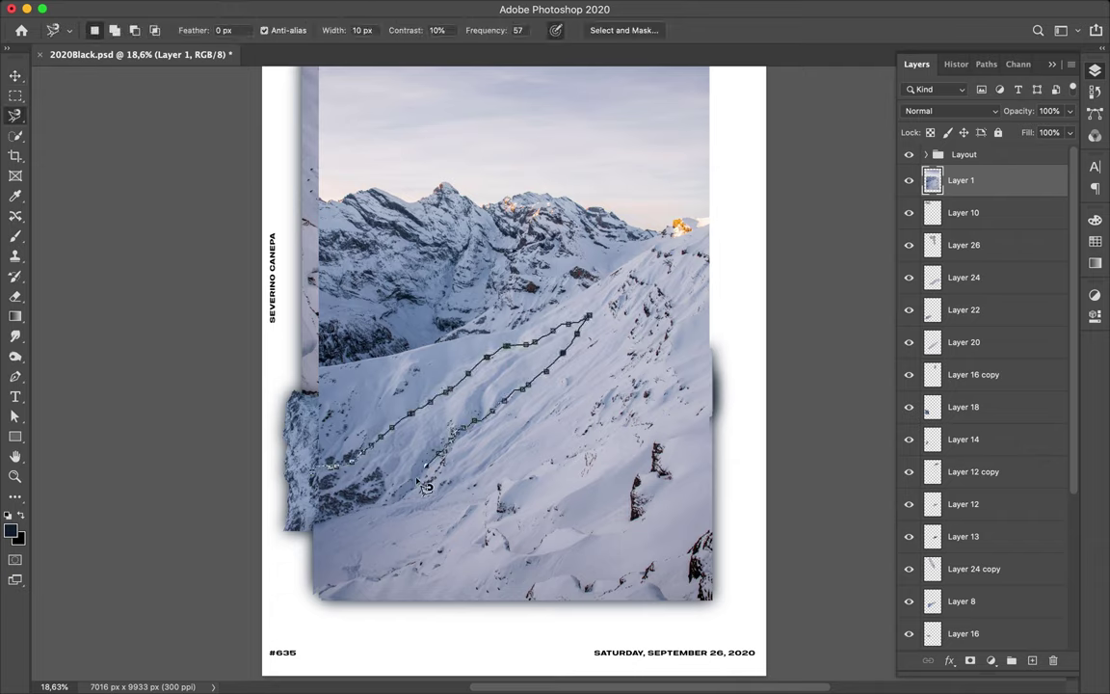
double_click(314, 489)
key(ctrl+j)
click(979, 218)
key(ctrl+shift+alt+n)
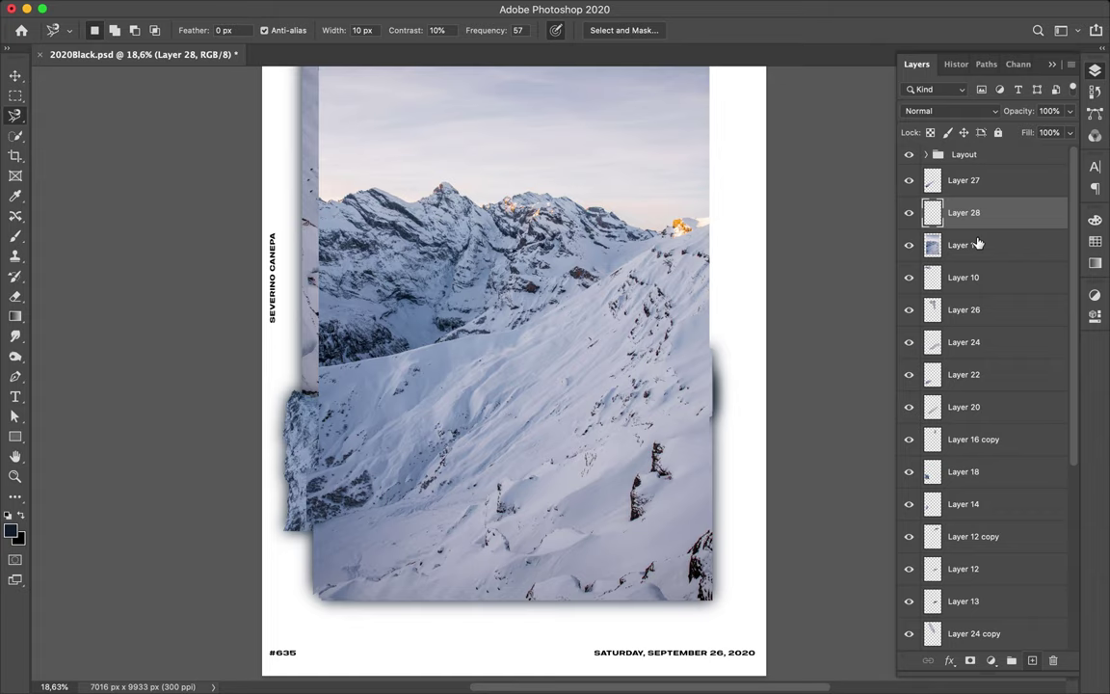
key(b)
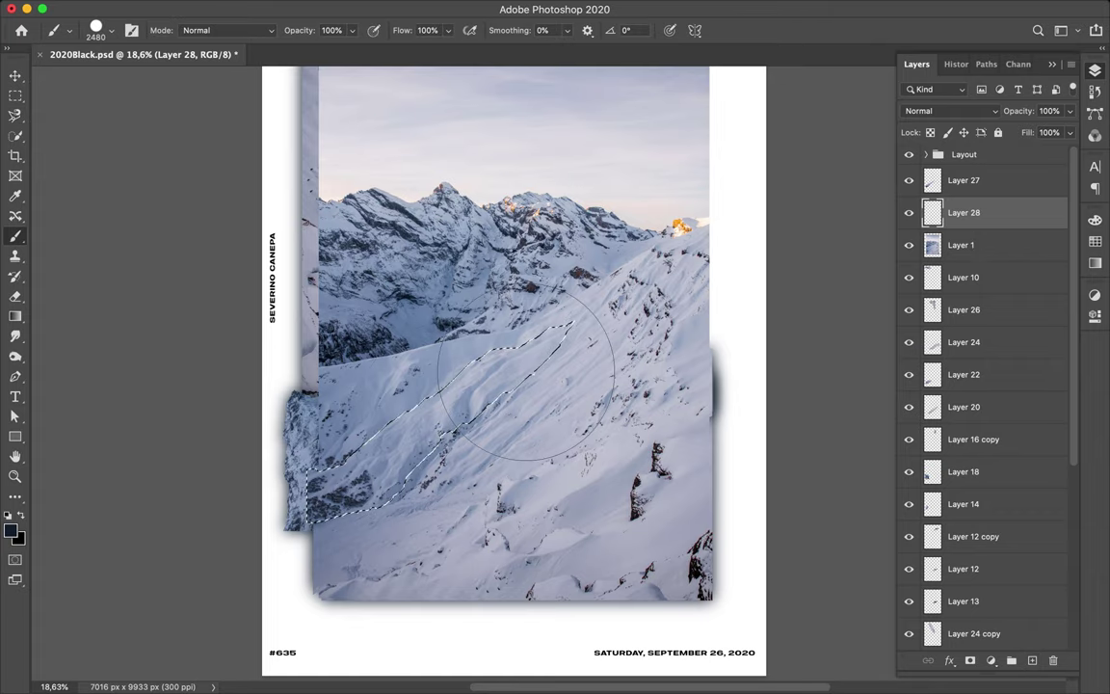
key(m)
click(359, 10)
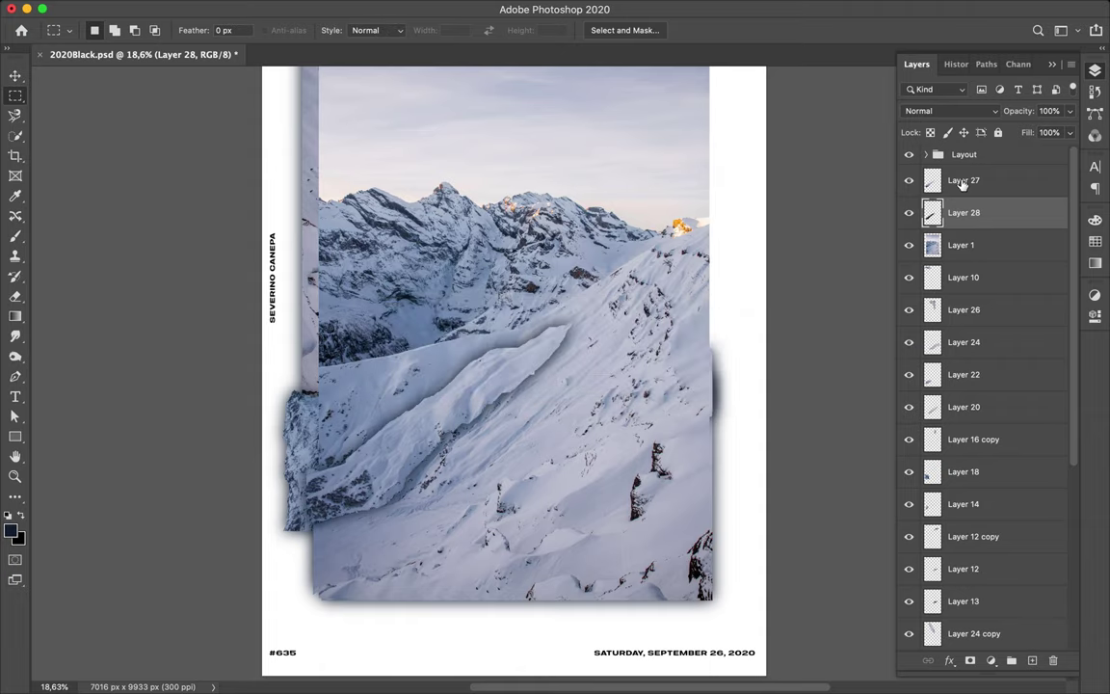
Hide Layer 1, then rotate the ridge shard about 90° and position it on the collage
drag(961, 183, 964, 249)
click(909, 180)
key(v)
drag(578, 241, 557, 303)
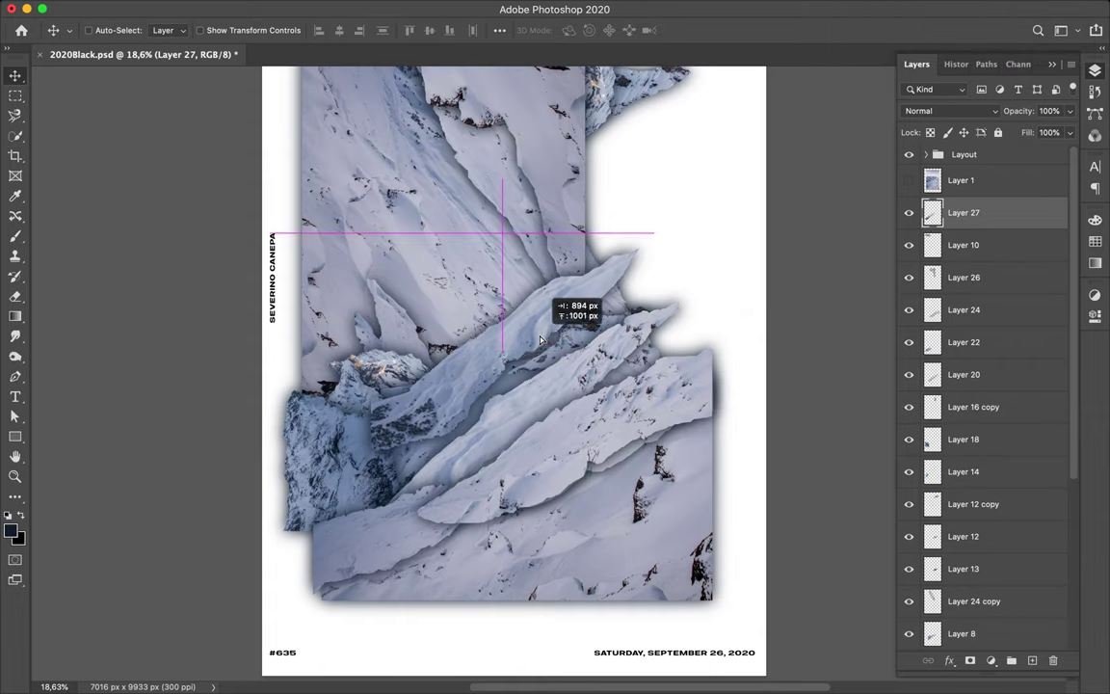
key(ctrl+t)
drag(347, 152, 681, 127)
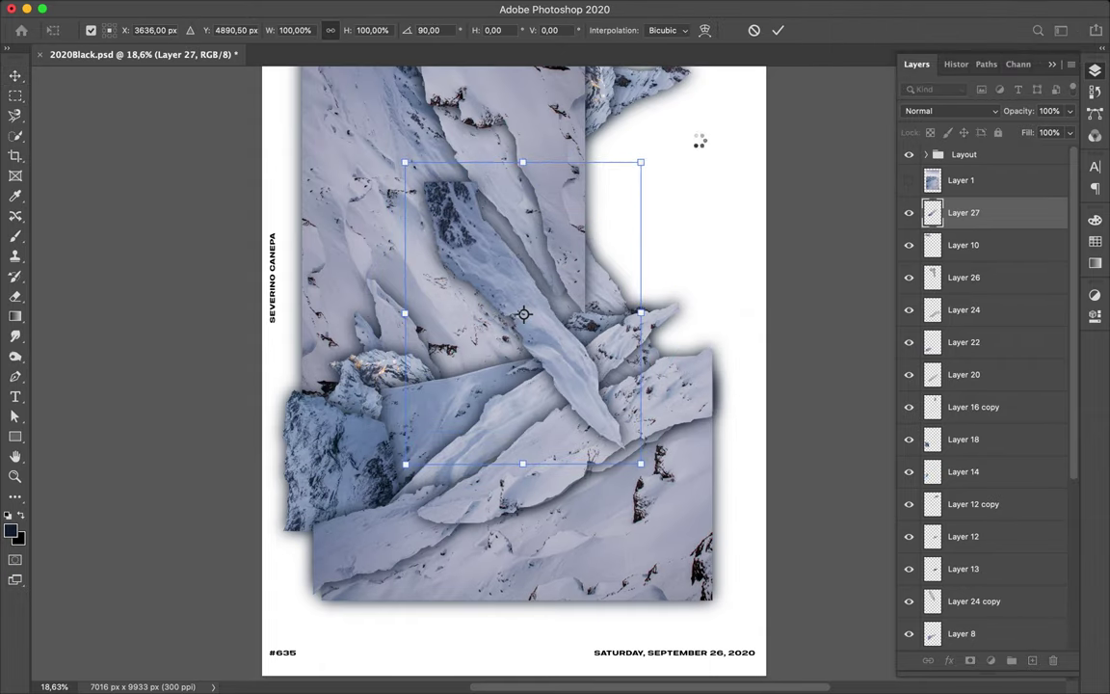
key(Return)
drag(453, 289, 472, 321)
Move Layer 27 down the stack and place a copy of the ridge shard to its left
drag(964, 212, 993, 493)
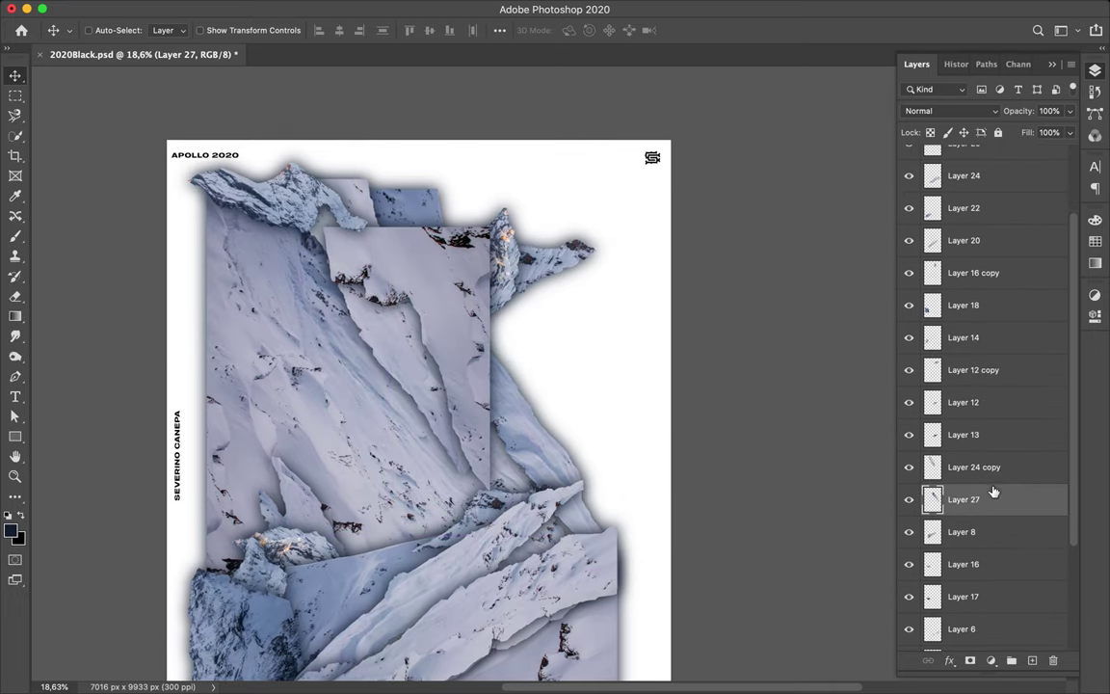
drag(554, 404, 423, 419)
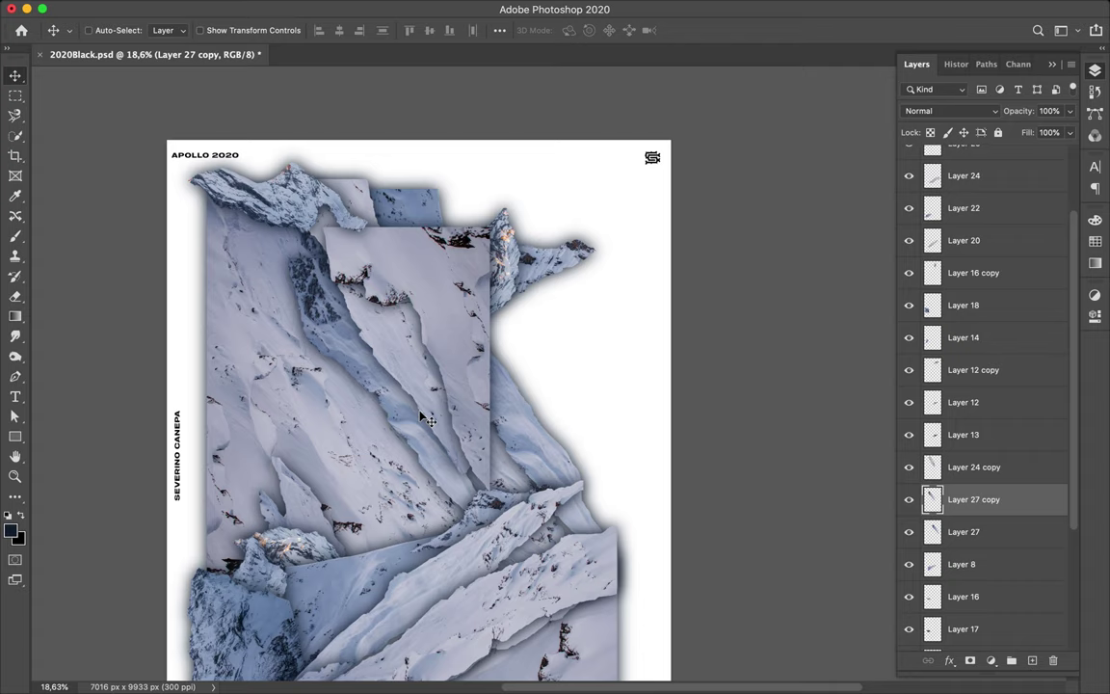
scroll(405, 346, down, 5)
scroll(963, 289, up, 3)
Trace the diagonal snowy slope strip with Magnetic Lasso and copy it onto its own layer
click(908, 180)
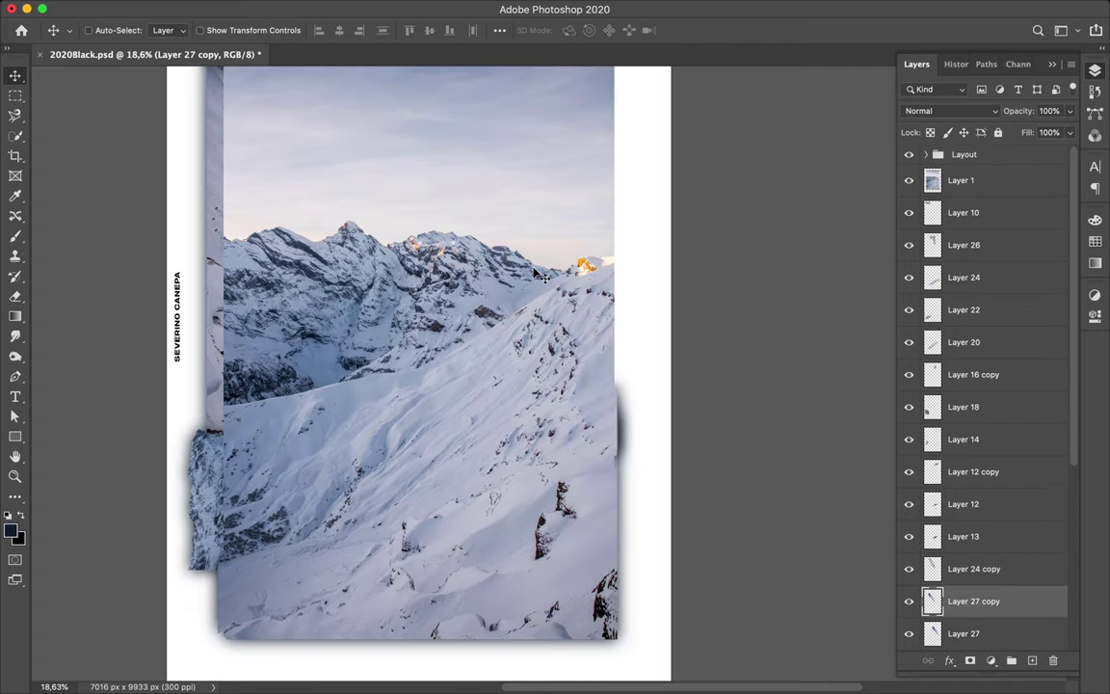
key(l)
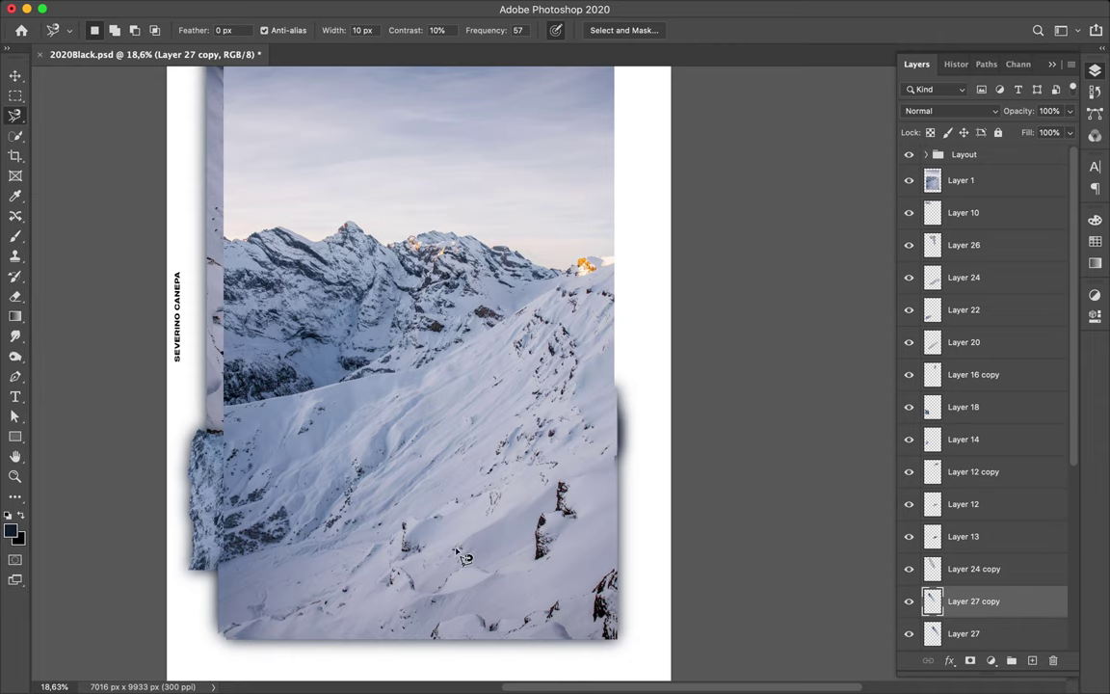
scroll(383, 511, up, 3)
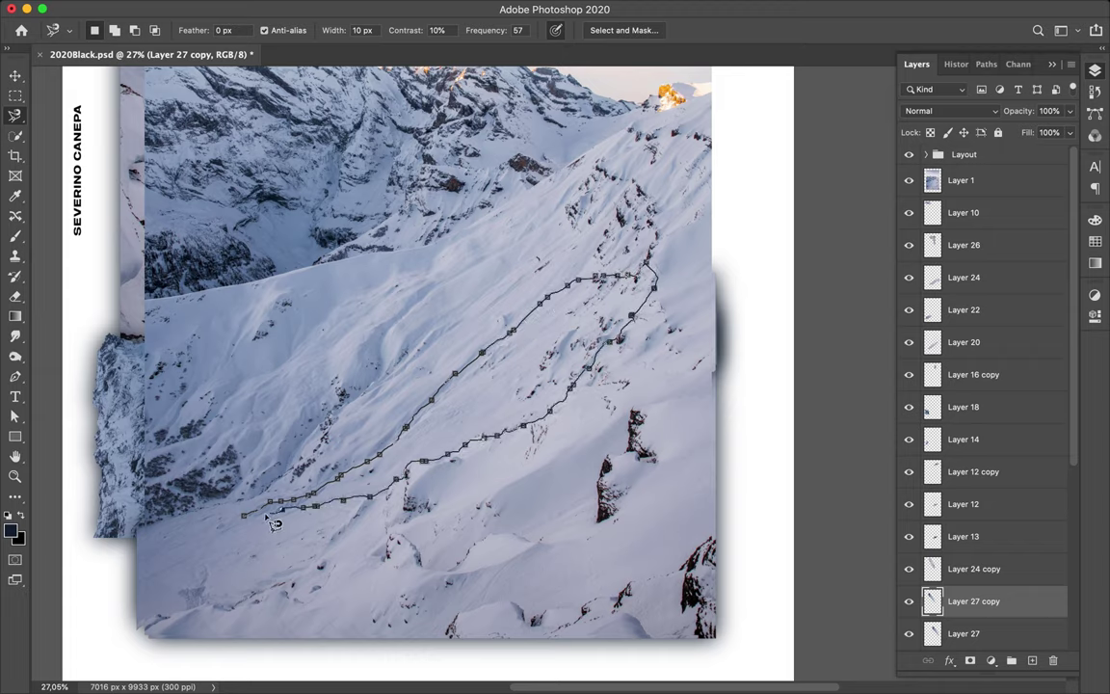
click(243, 516)
click(964, 180)
key(ctrl+j)
On a new layer below the strip, paint a navy shadow inside the strip's outline
key(v)
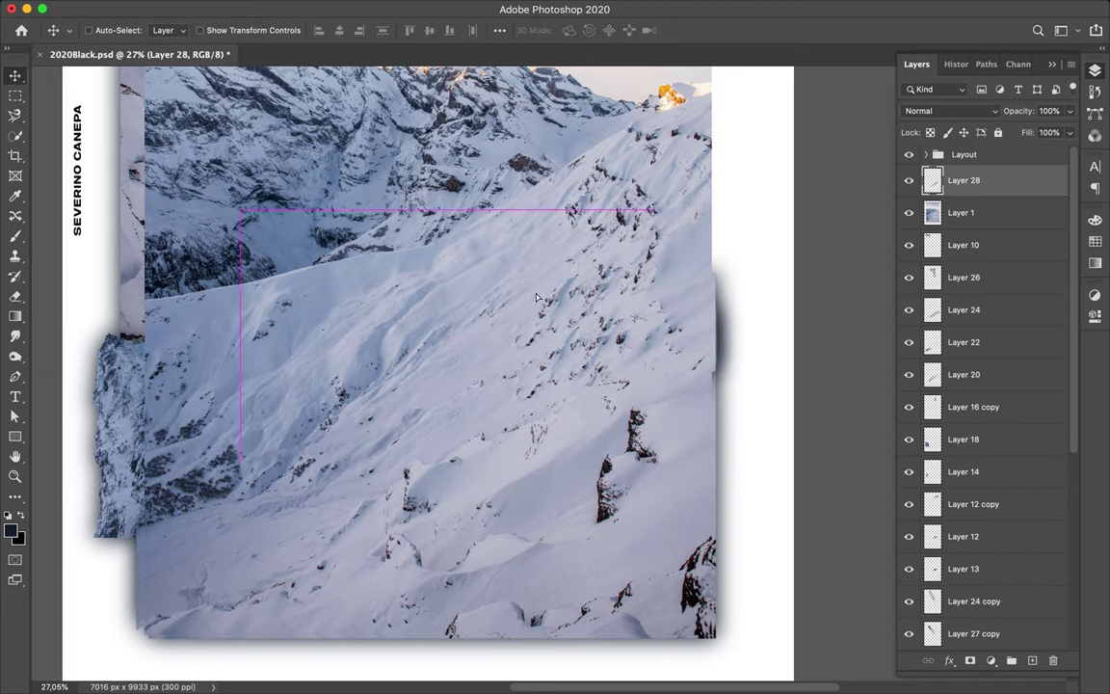
key(alt+bracketleft)
ctrl+click(933, 181)
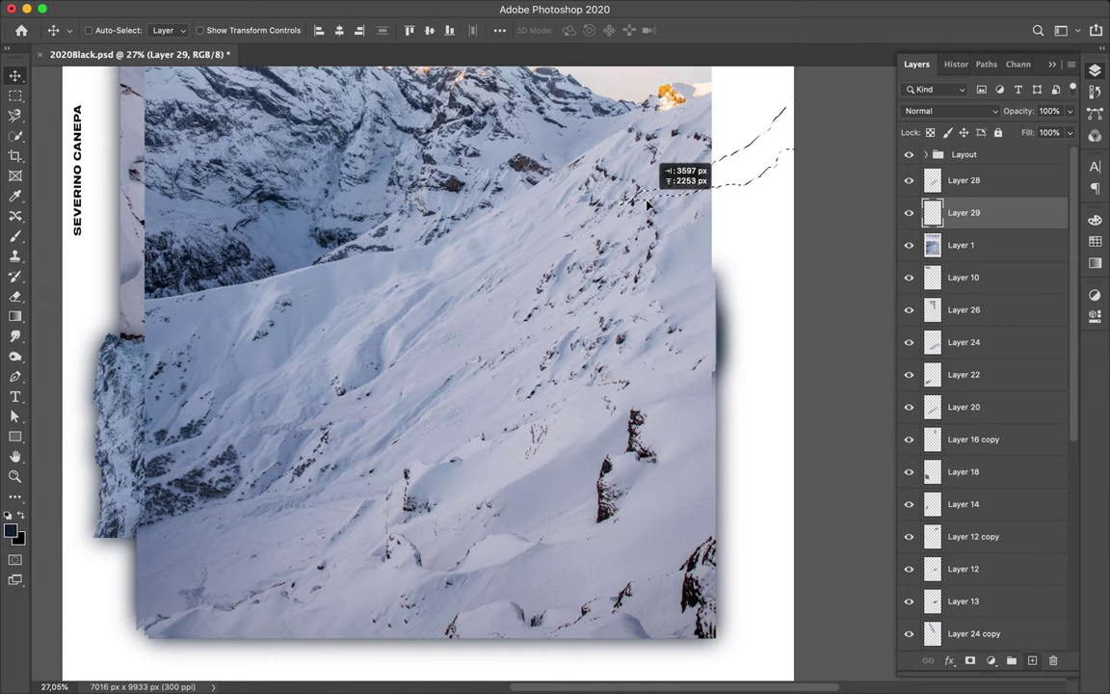
key(b)
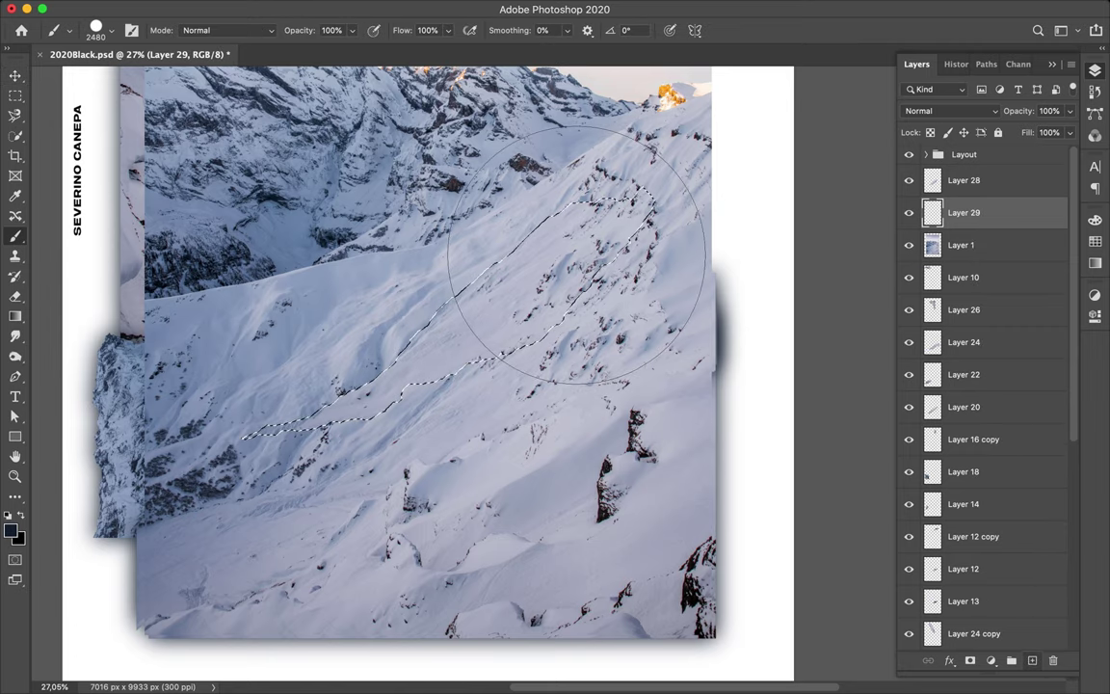
mouse_move(577, 254)
mouse_down()
mouse_move(348, 398)
mouse_move(409, 337)
mouse_move(571, 247)
mouse_up()
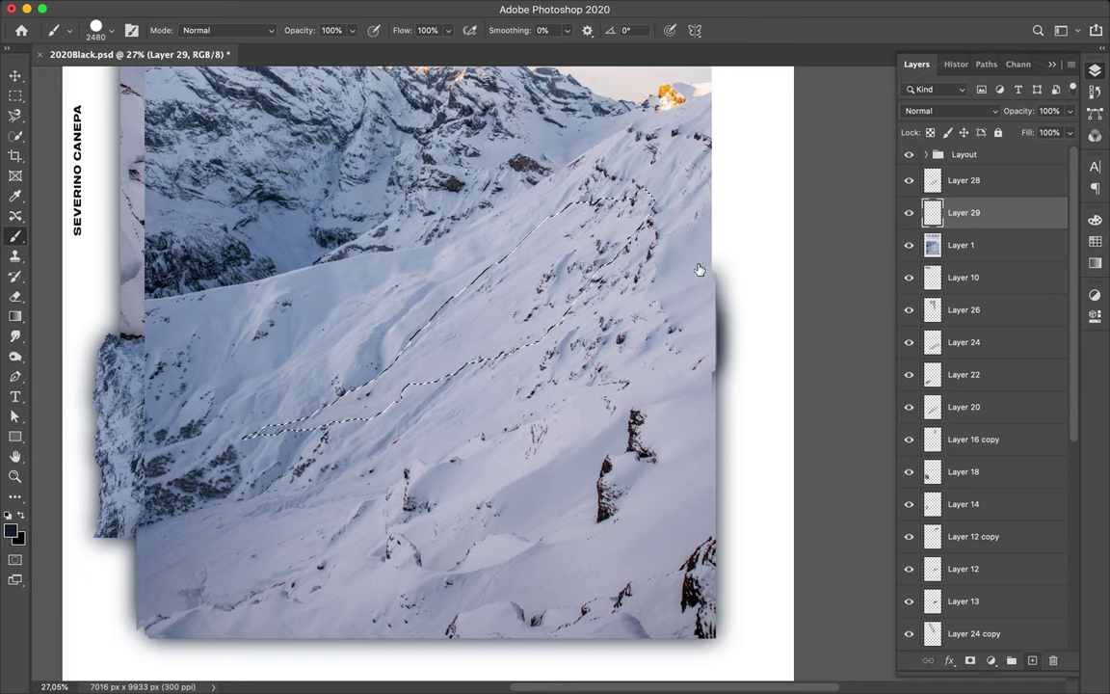
key(v)
key(ctrl+d)
Soften the painted shadow layer with Gaussian Blur
click(1002, 182)
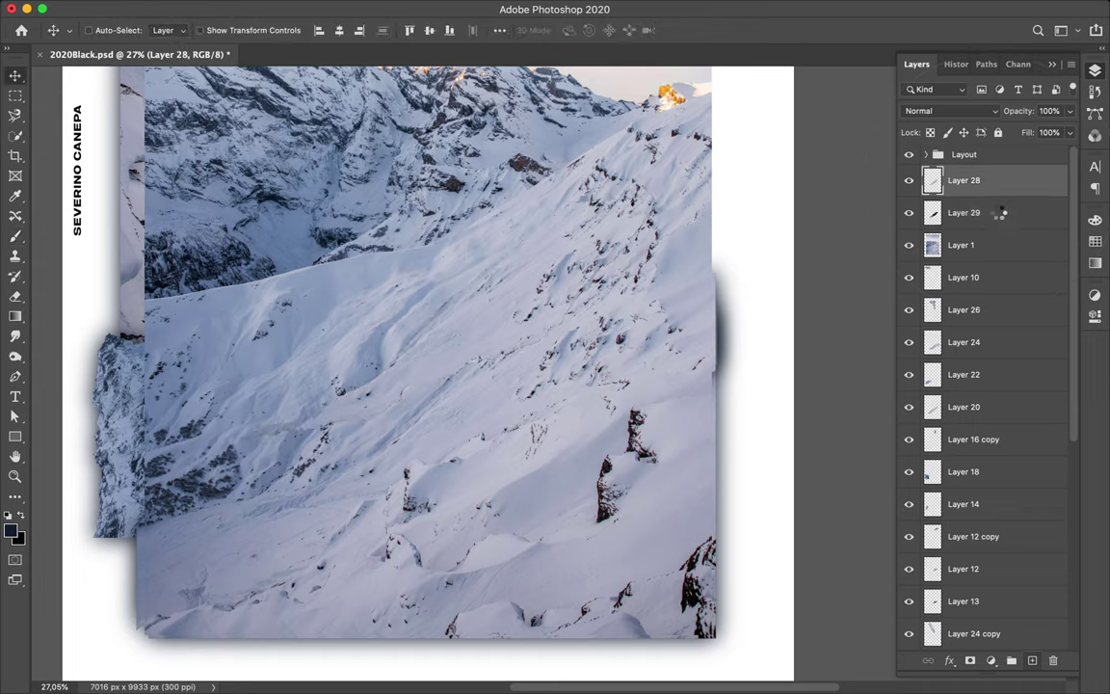
double_click(1000, 213)
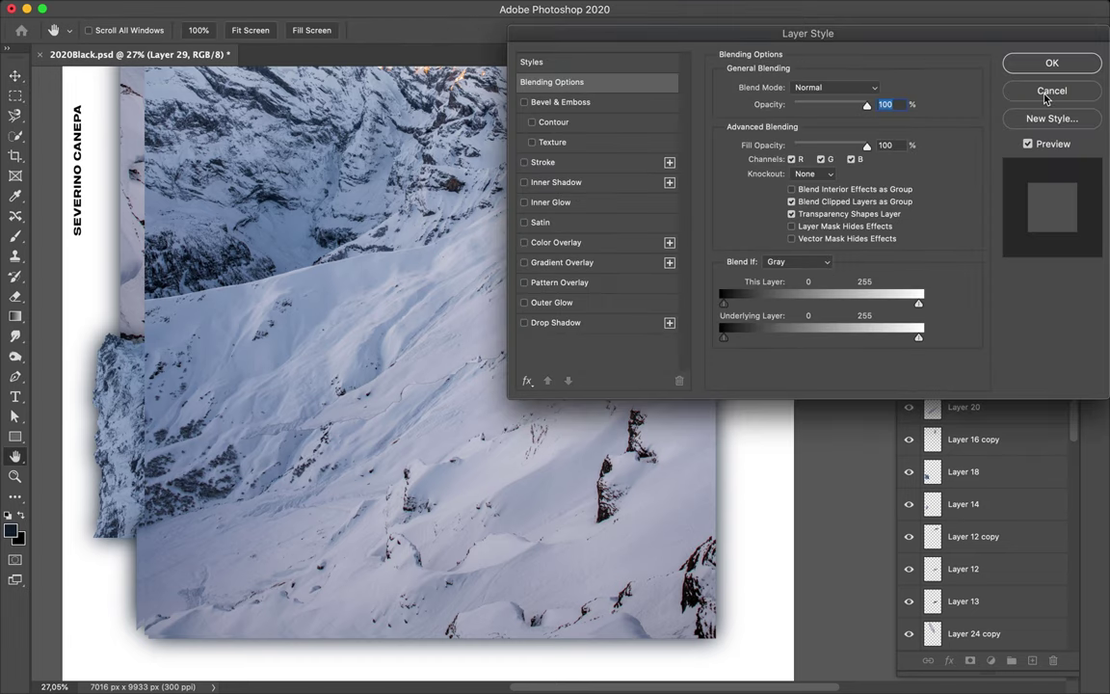
click(1048, 92)
click(359, 11)
key(Escape)
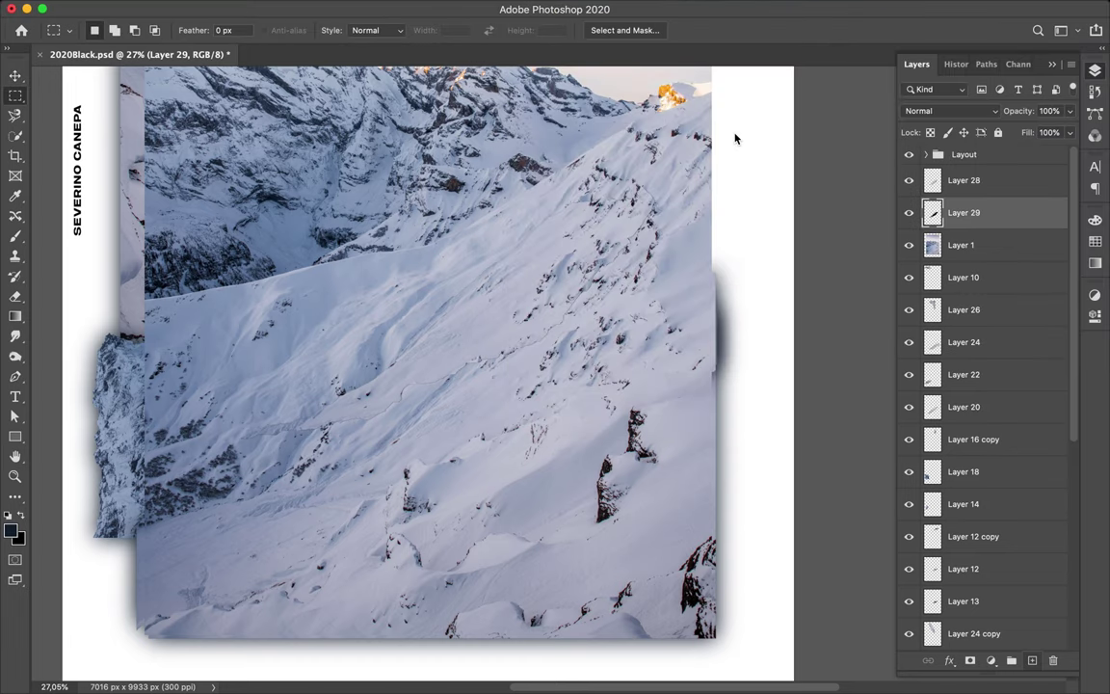
key(ctrl+f)
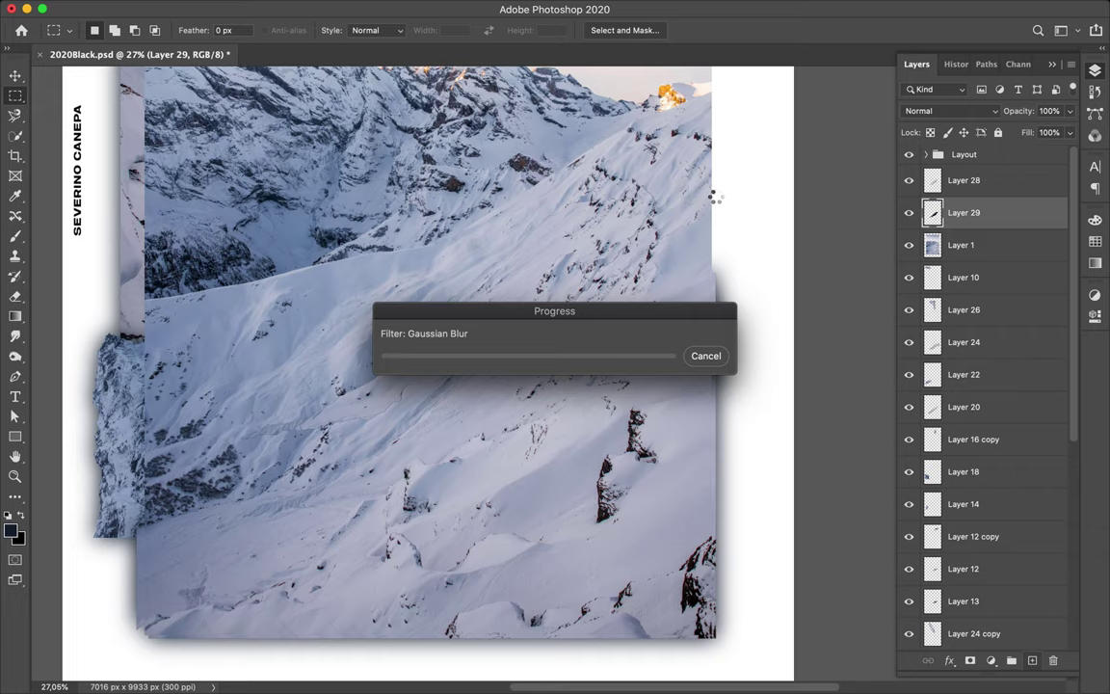
Link and merge the strip with its shadow into Layer 28, placed directly below Layer 1
shift+click(1003, 183)
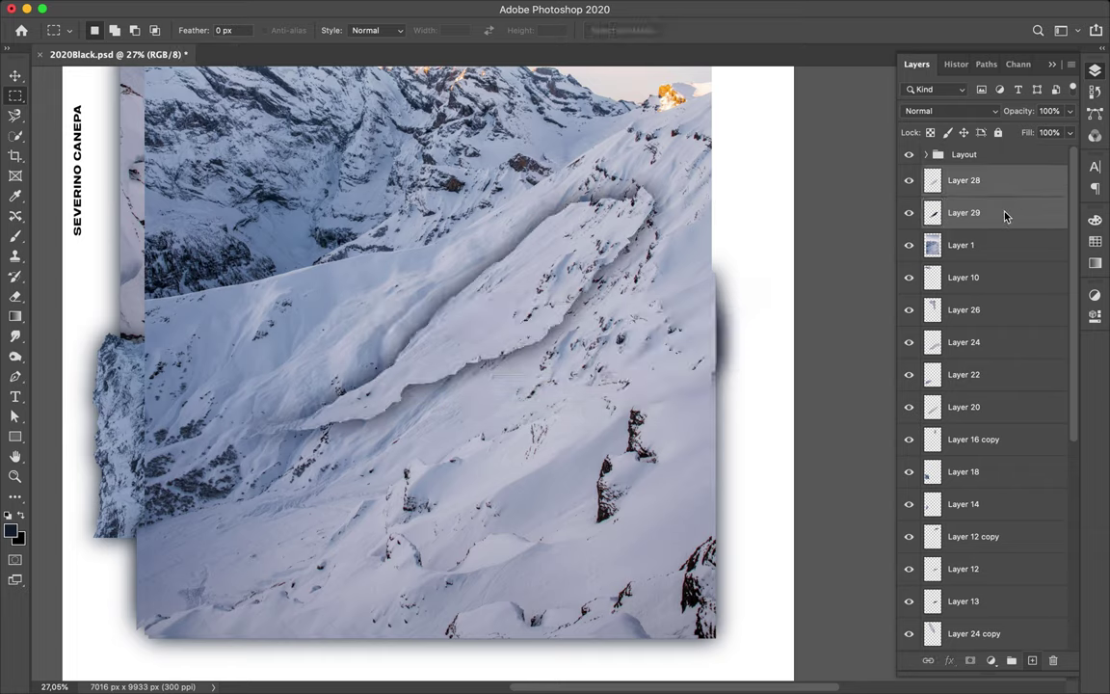
right_click(1003, 213)
click(864, 339)
key(ctrl+e)
drag(1024, 188, 924, 217)
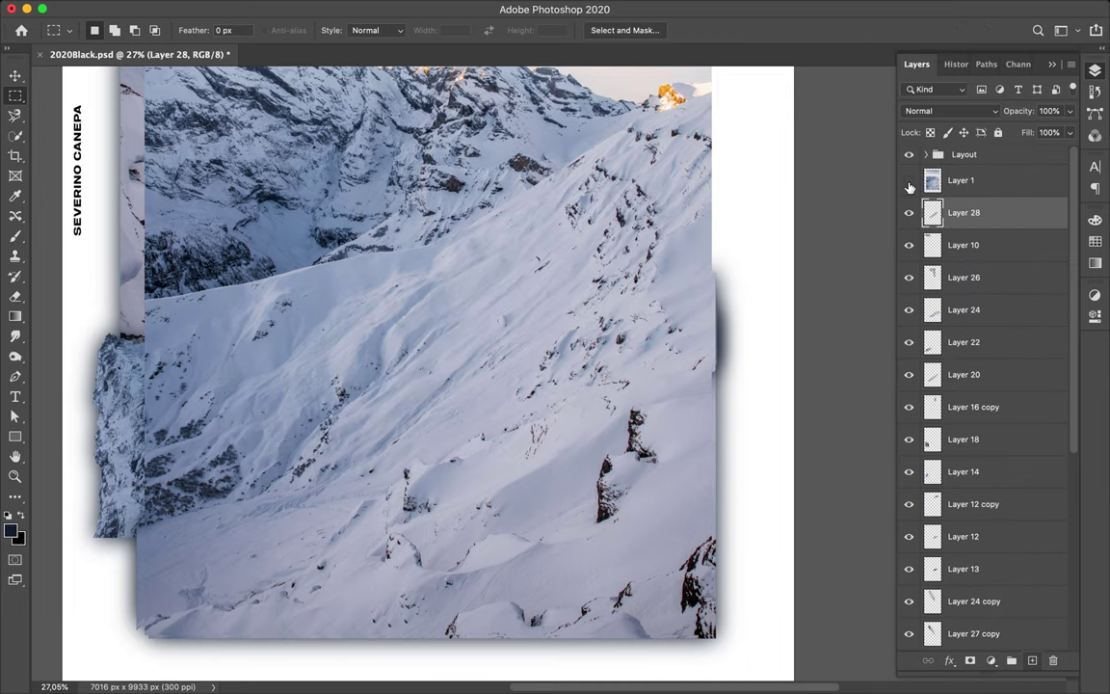
click(908, 181)
scroll(582, 304, up, 3)
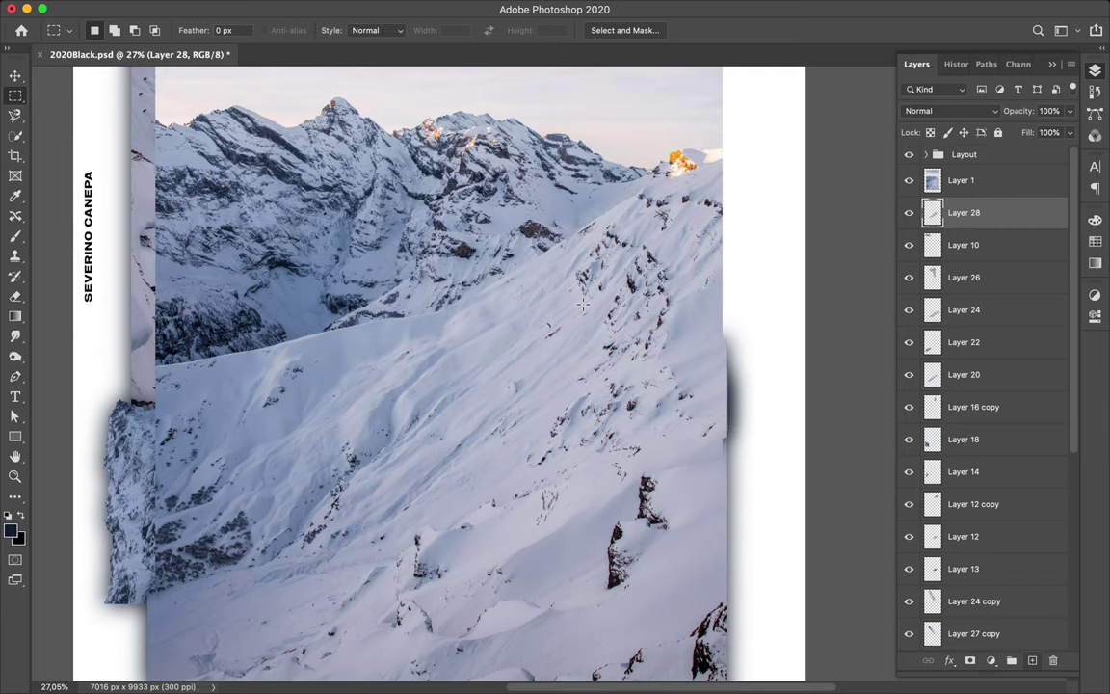
Cut the sunlit peak out of the mountain photo onto its own layer and nudge it into place
key(l)
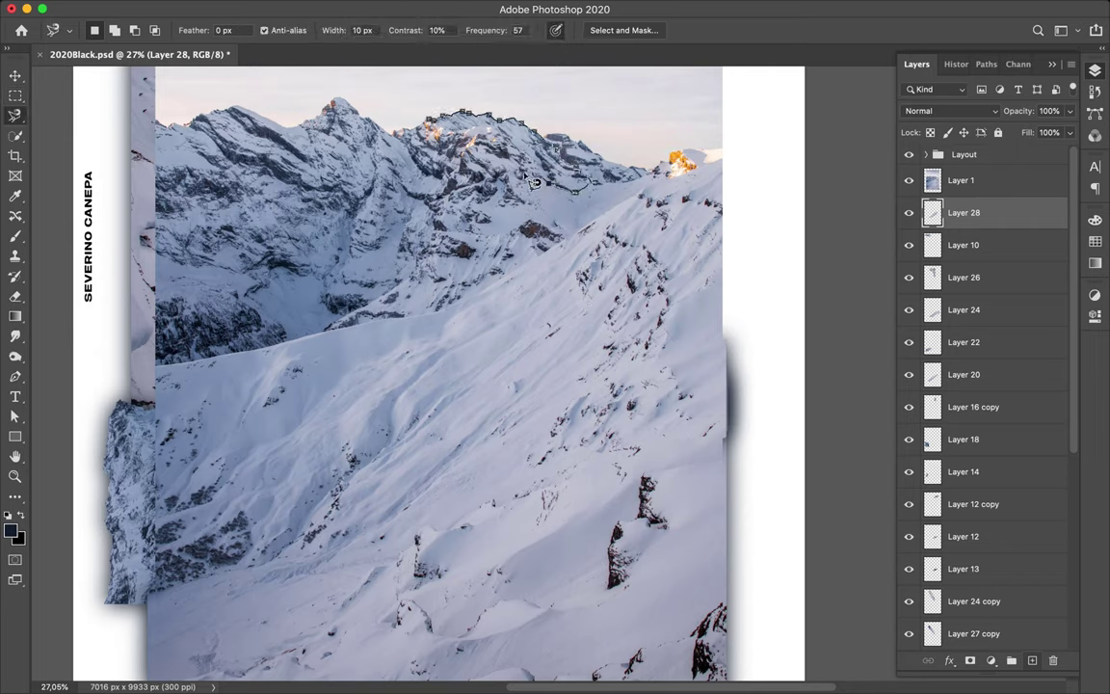
key(ctrl+j)
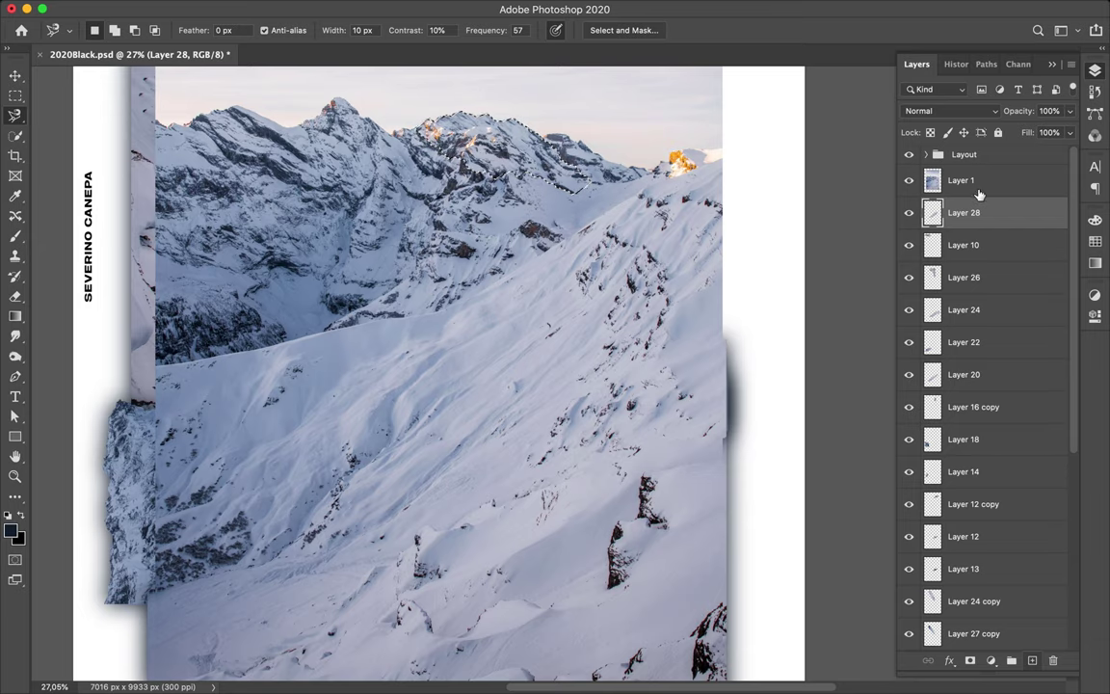
drag(981, 212, 980, 176)
key(v)
mouse_move(492, 146)
mouse_down()
mouse_move(495, 205)
mouse_move(487, 188)
mouse_up()
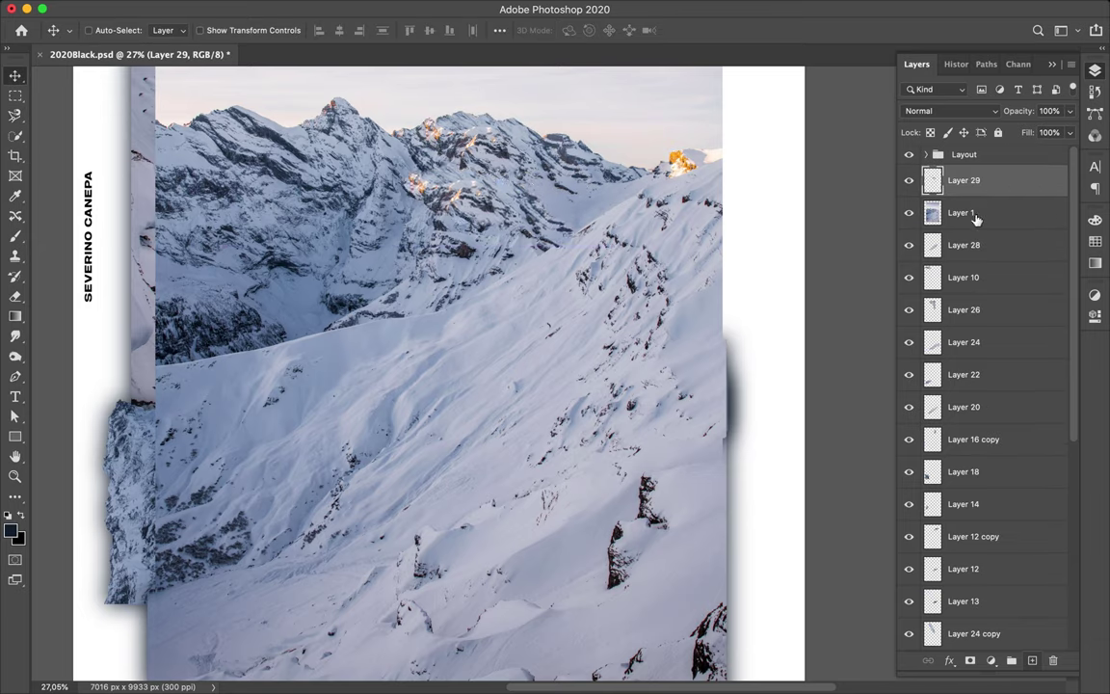
click(973, 213)
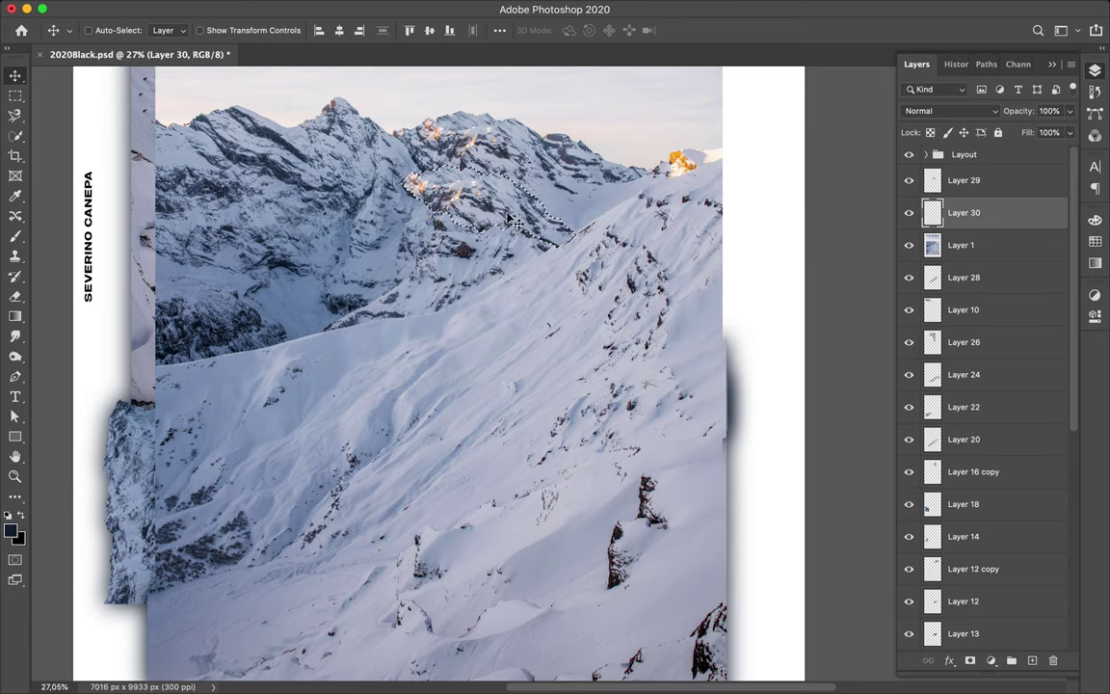
Give the peak a blurred painted shadow, then link, merge and drop it below the mountain photo
key(b)
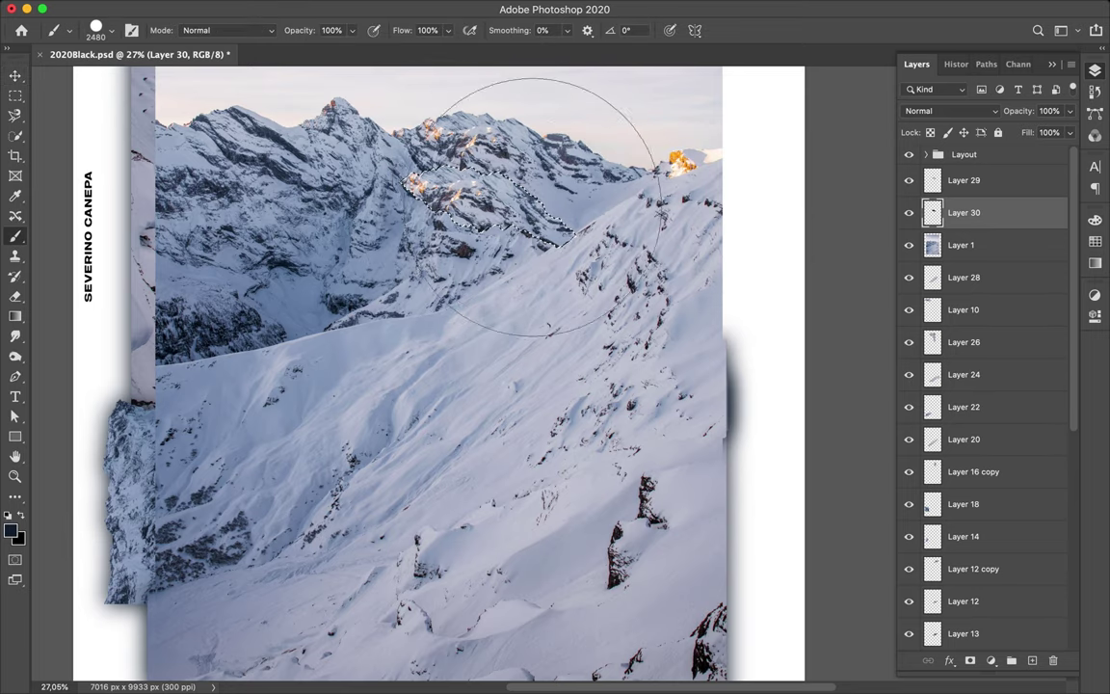
key(m)
click(361, 9)
mouse_move(474, 9)
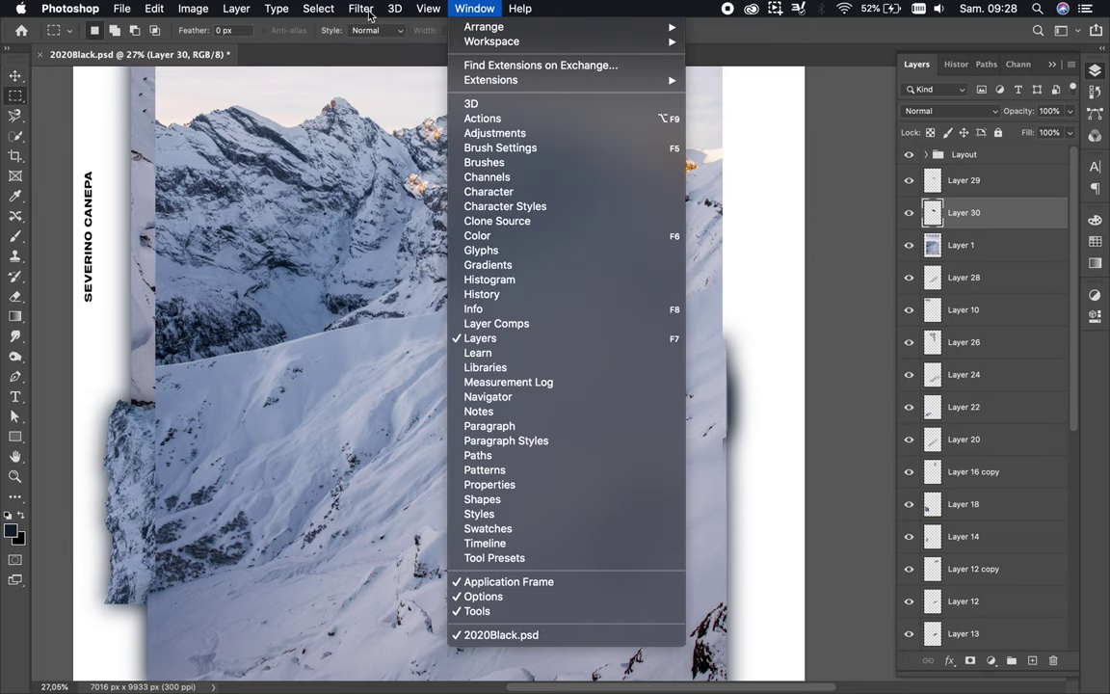
click(369, 28)
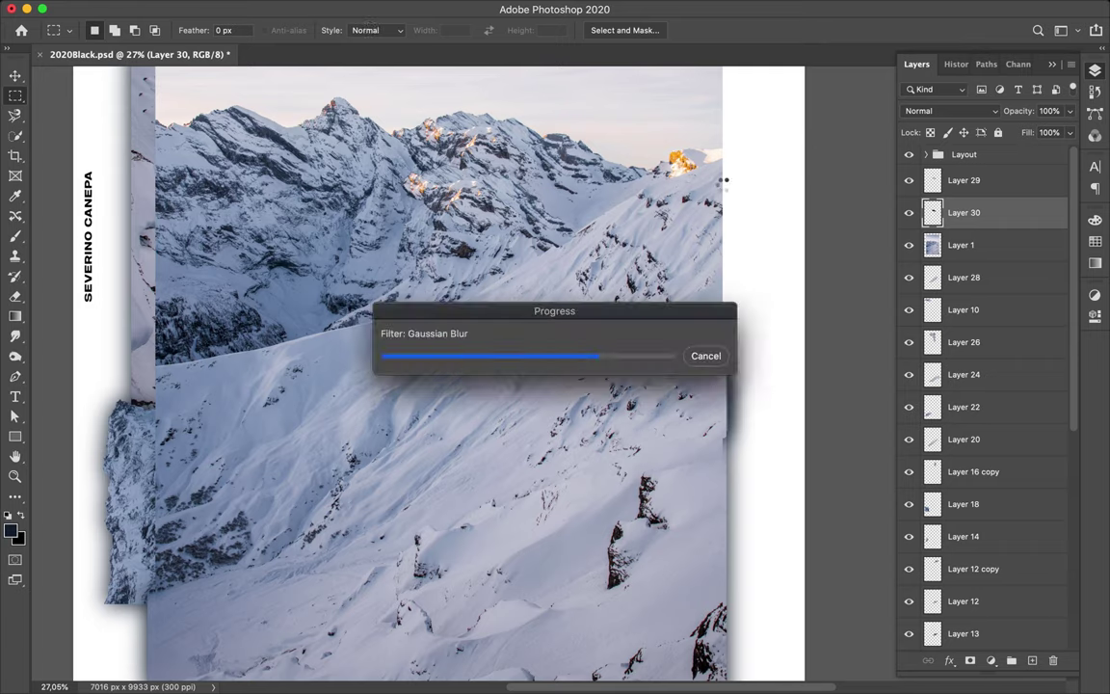
shift+click(996, 180)
right_click(995, 180)
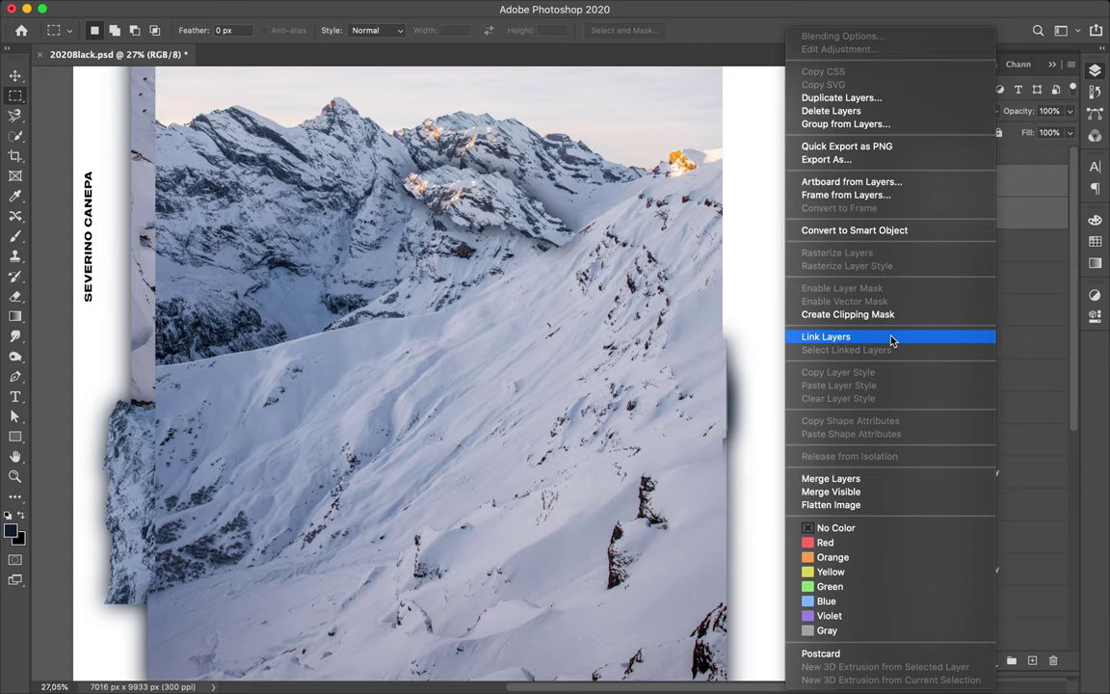
click(892, 337)
drag(1034, 210, 1002, 258)
key(ctrl+e)
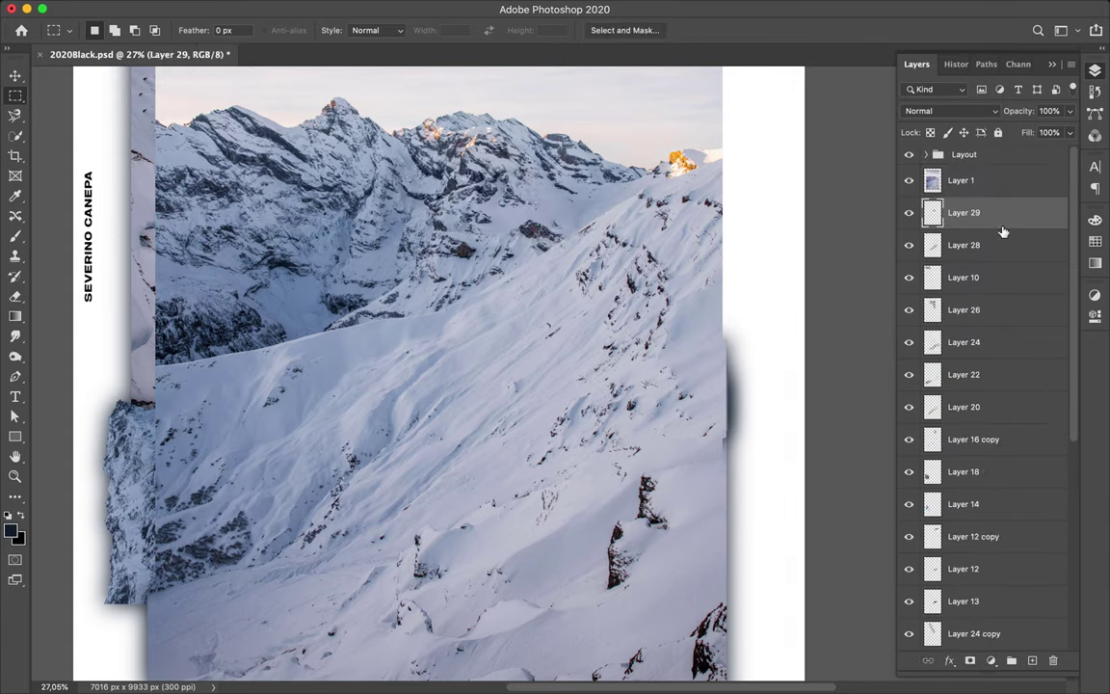
Copy the traced rocky mountain face onto its own layer and add an empty shadow layer
key(l)
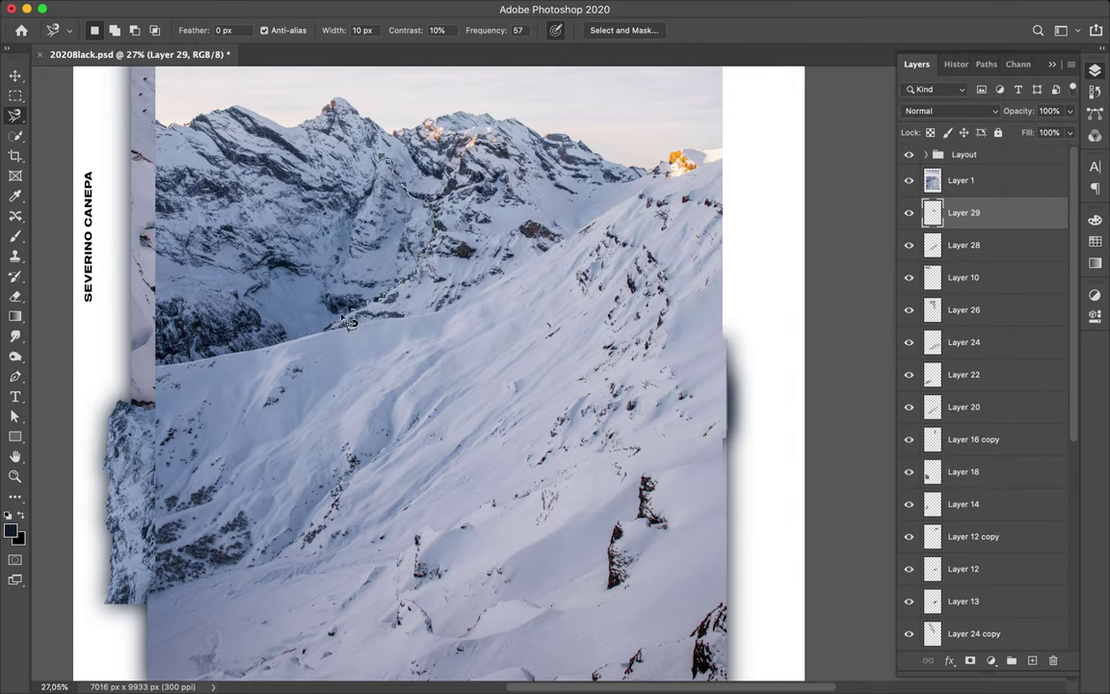
click(979, 192)
key(ctrl+j)
key(v)
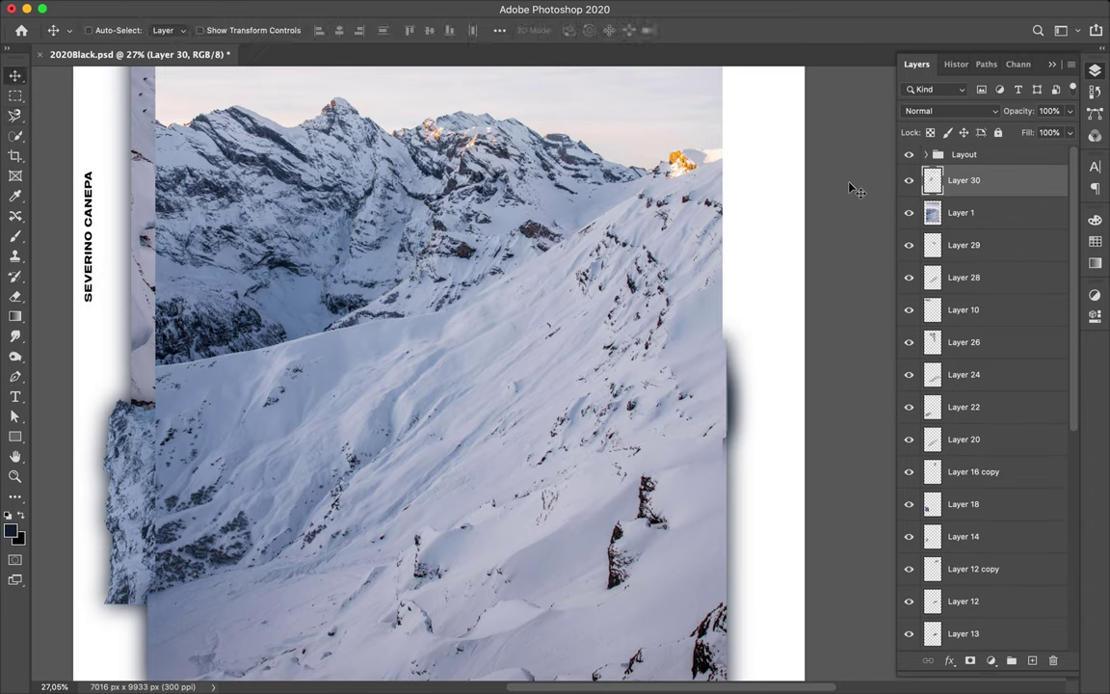
click(1027, 209)
key(ctrl+shift+alt+n)
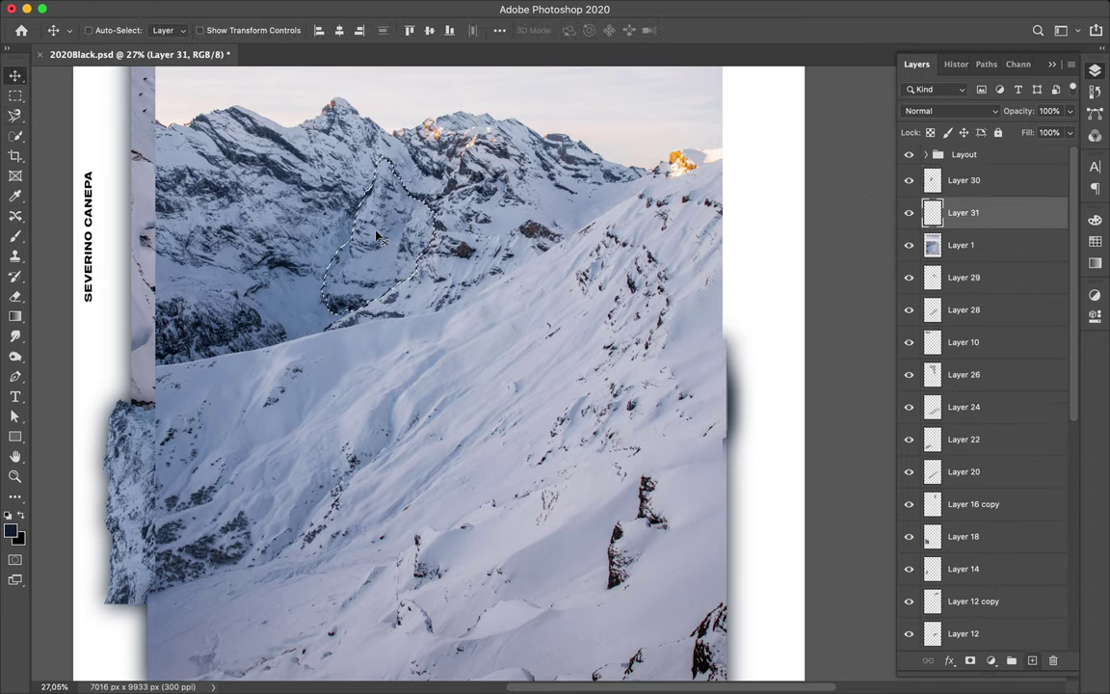
Paint the rock face's shadow, merge it into Layer 30, and move it below the mountain photo
key(b)
key(ctrl+d)
key(m)
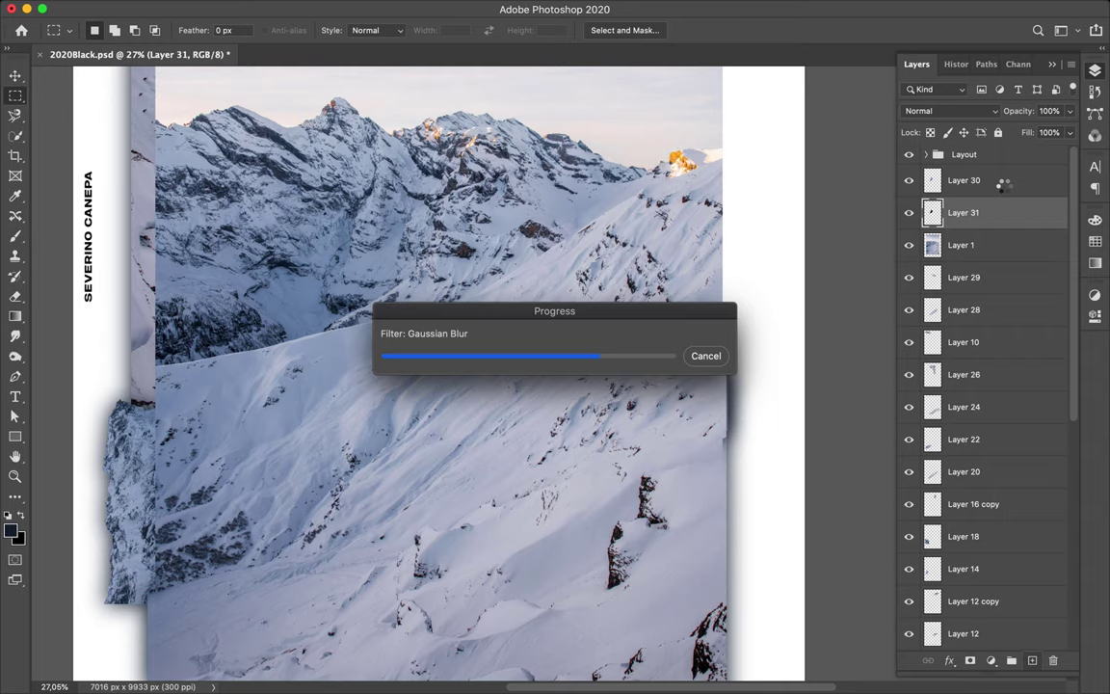
shift+click(964, 180)
key(ctrl+e)
key(v)
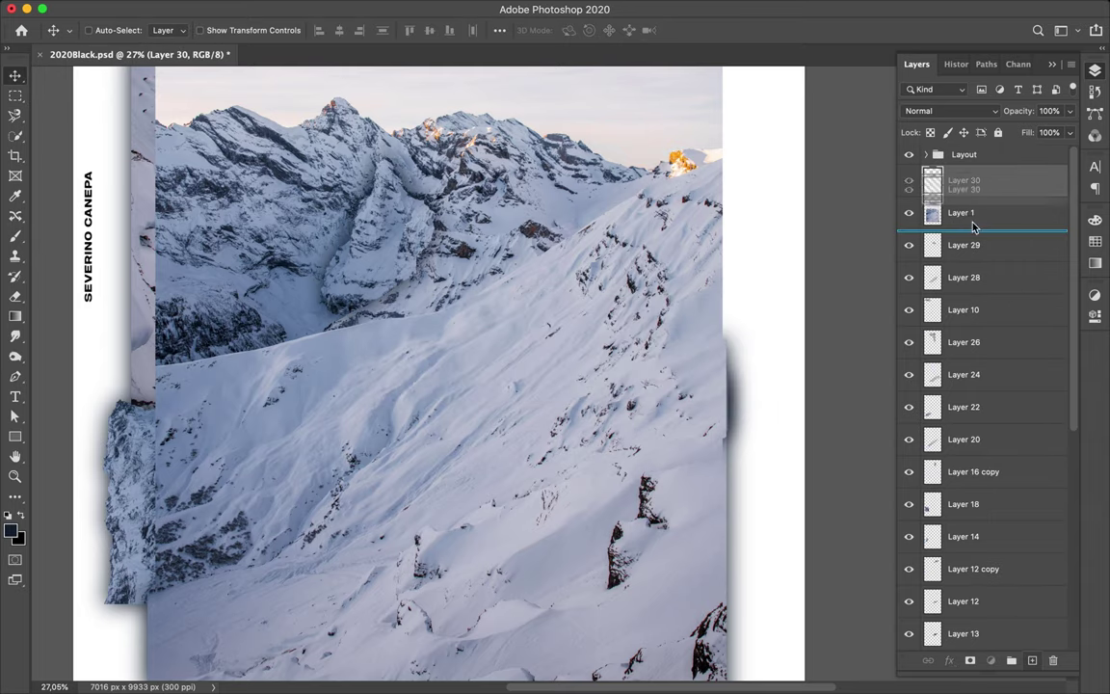
drag(964, 213, 963, 171)
Shift a rock fragment down-right, duplicate a rock shard, and nudge the right fragment left
drag(666, 432, 742, 547)
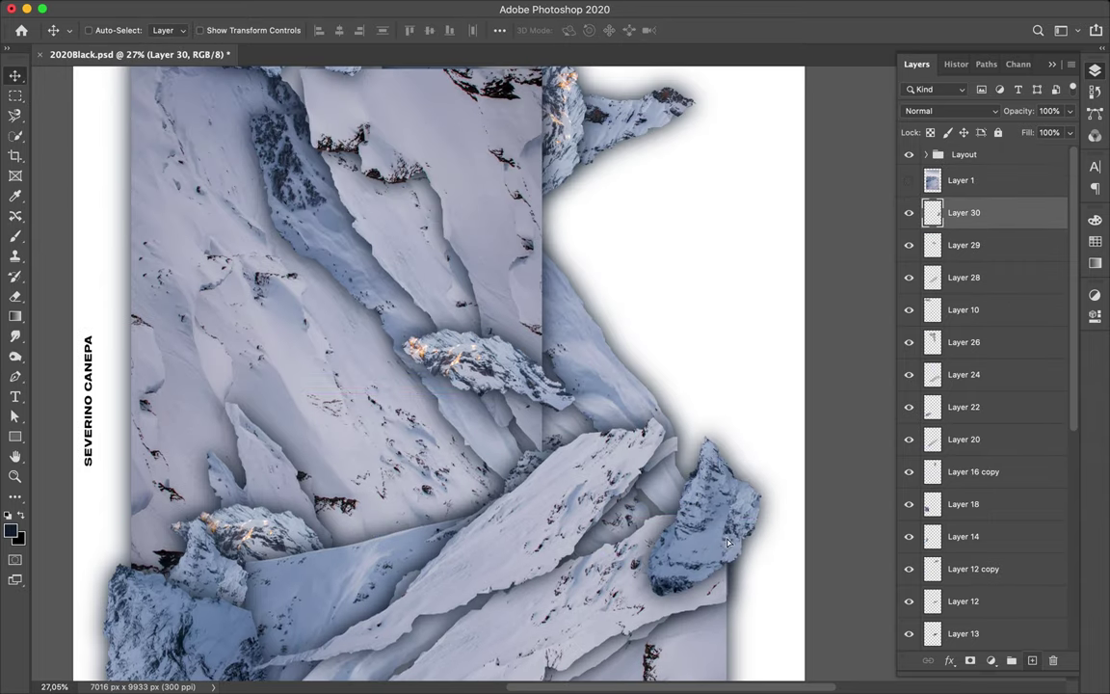
drag(981, 213, 975, 441)
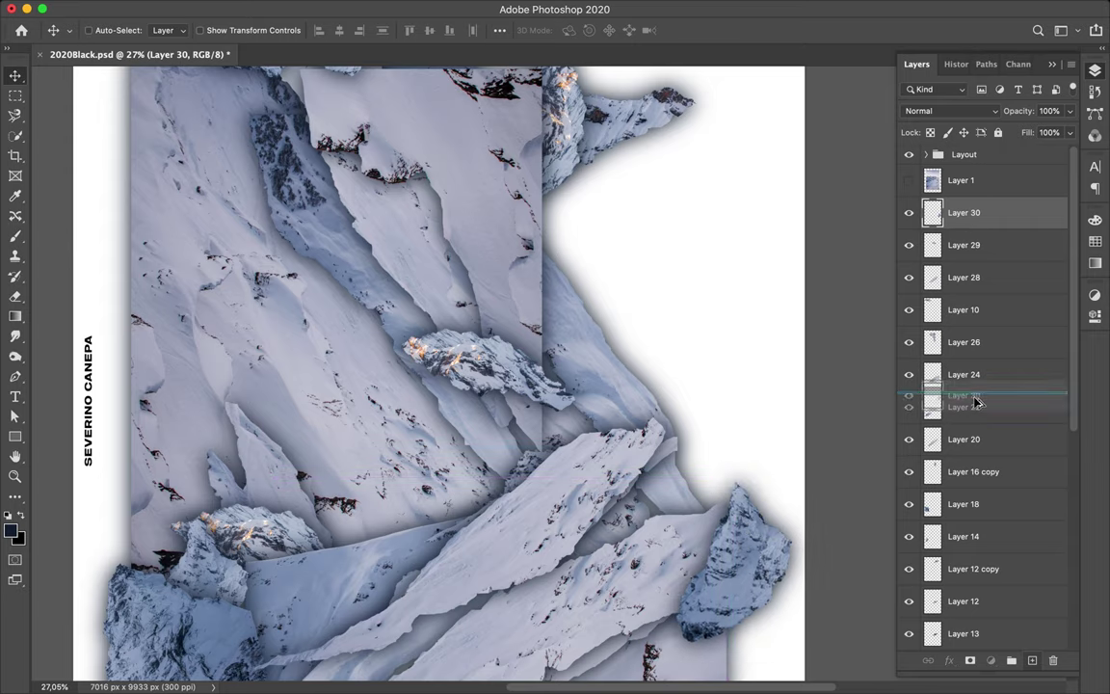
mouse_move(737, 554)
mouse_down()
mouse_move(718, 550)
mouse_move(679, 504)
mouse_up()
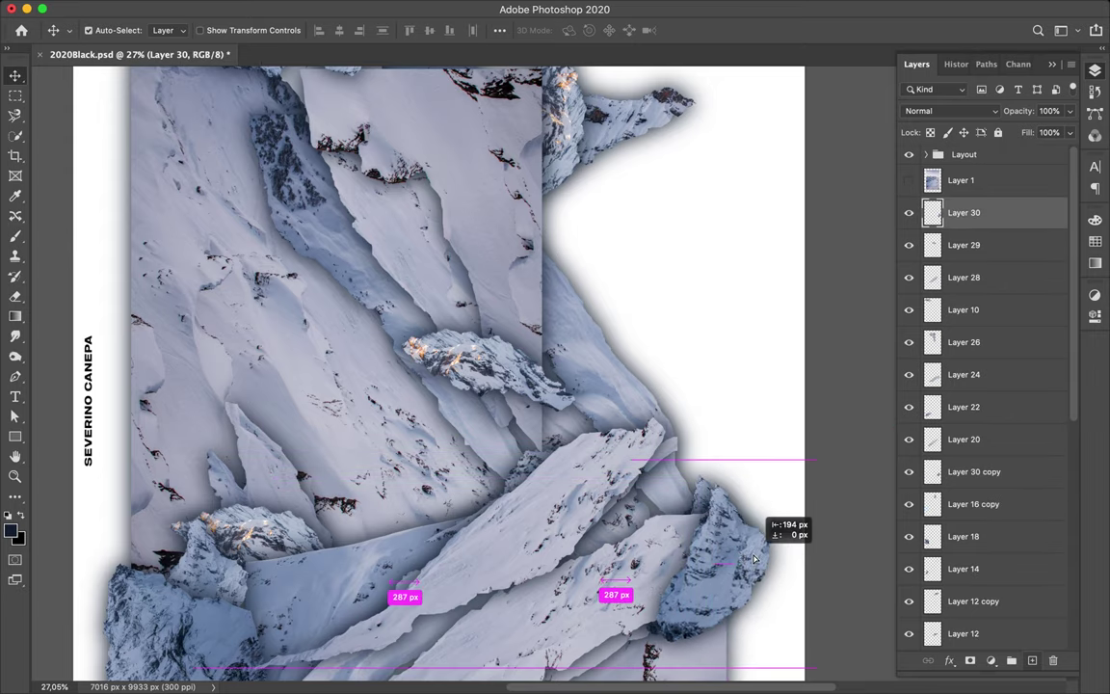
scroll(624, 493, down, 3)
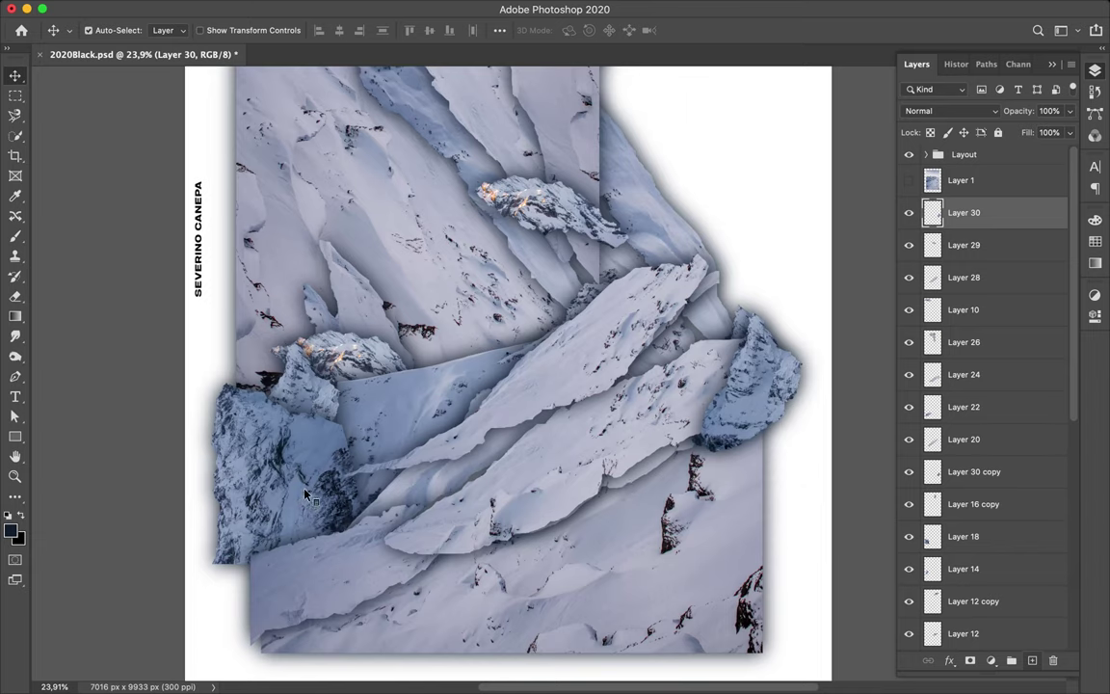
scroll(306, 495, up, 3)
Duplicate the Layer 18 rock to the upper right behind the other layers, and place Layer 29 copy below Layer 13
drag(236, 521, 665, 106)
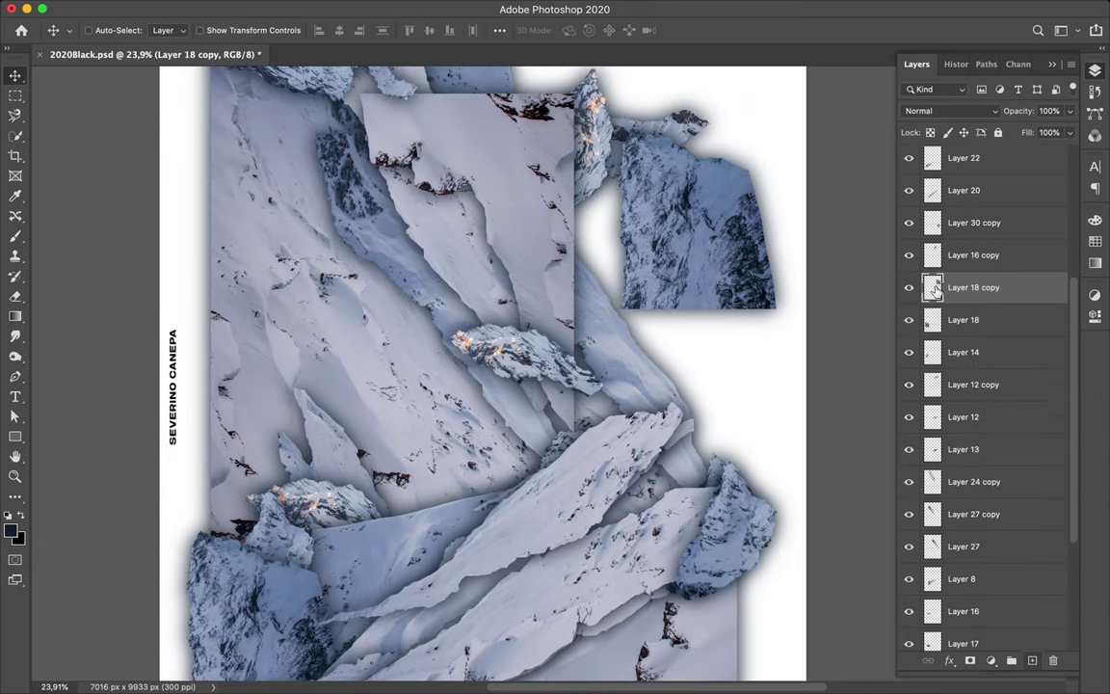
mouse_move(934, 289)
mouse_down()
mouse_move(980, 572)
mouse_move(951, 609)
mouse_up()
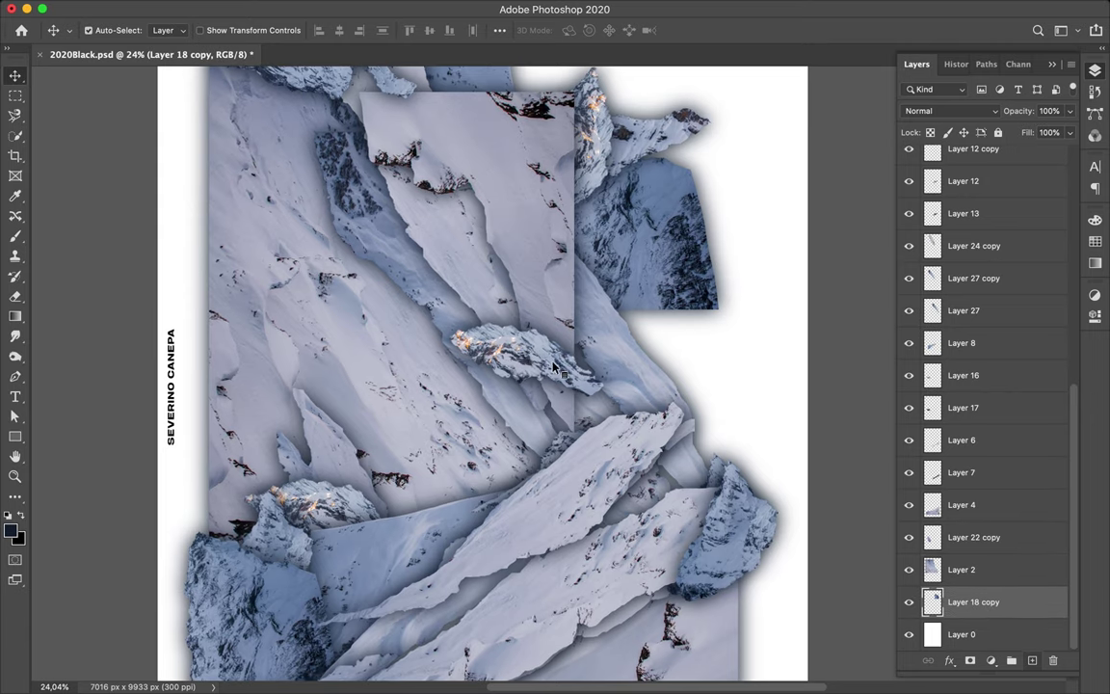
drag(557, 369, 569, 345)
drag(964, 154, 1002, 535)
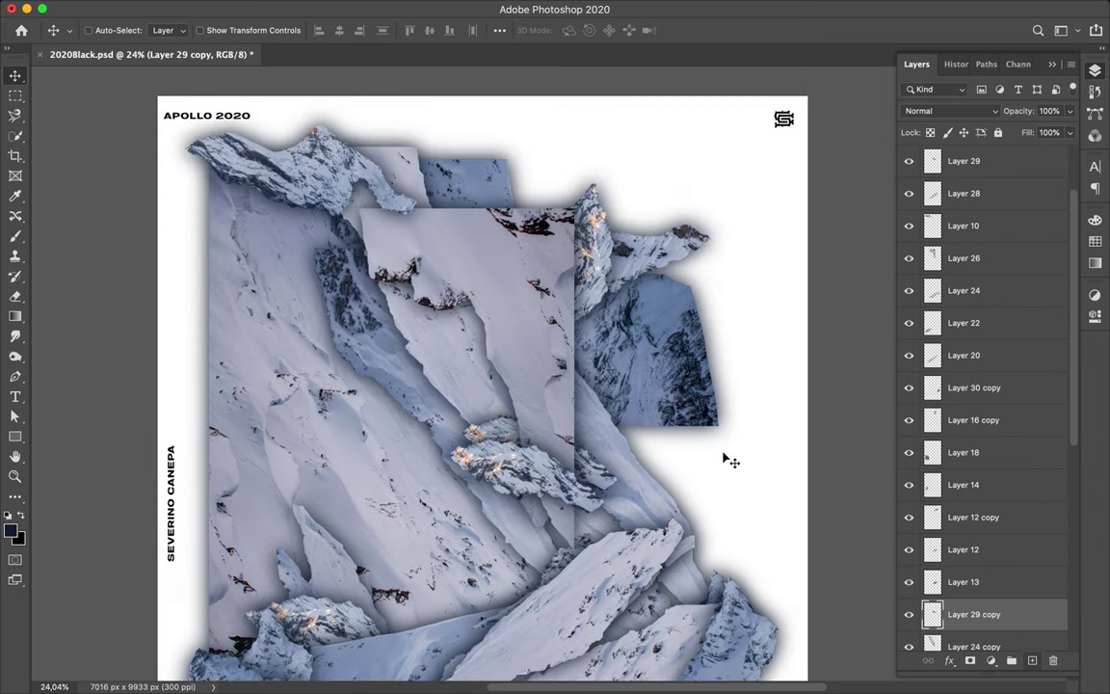
drag(730, 463, 544, 415)
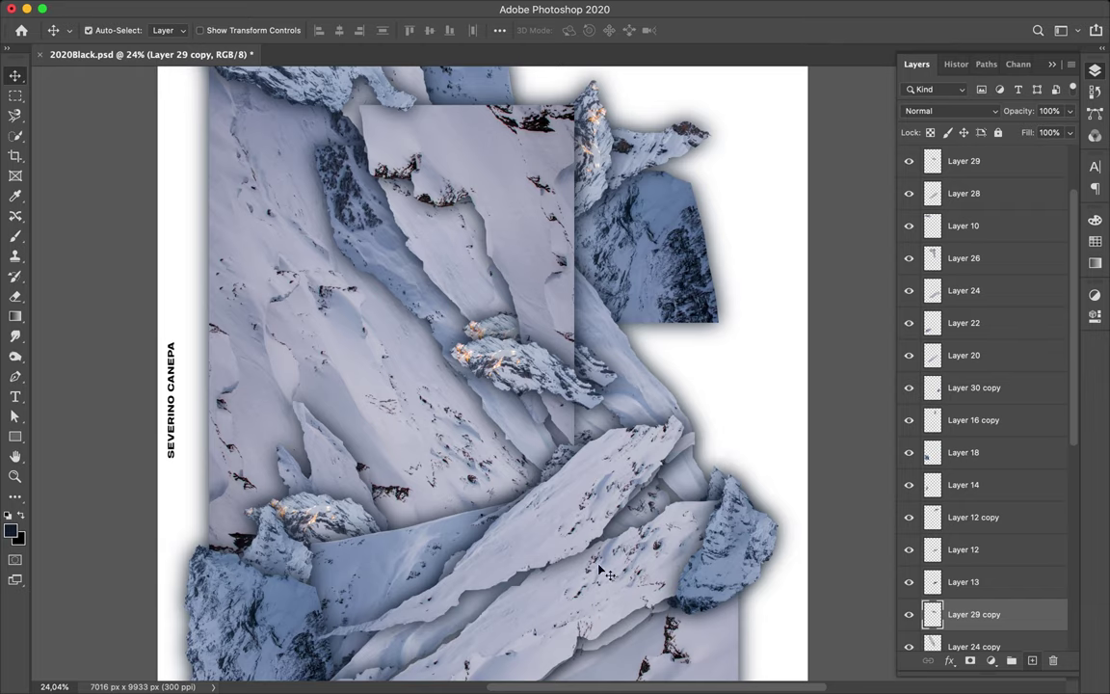
Hide the Layer 24 slab to open a diagonal white gap between the lower slabs
super+click(543, 416)
super+click(607, 410)
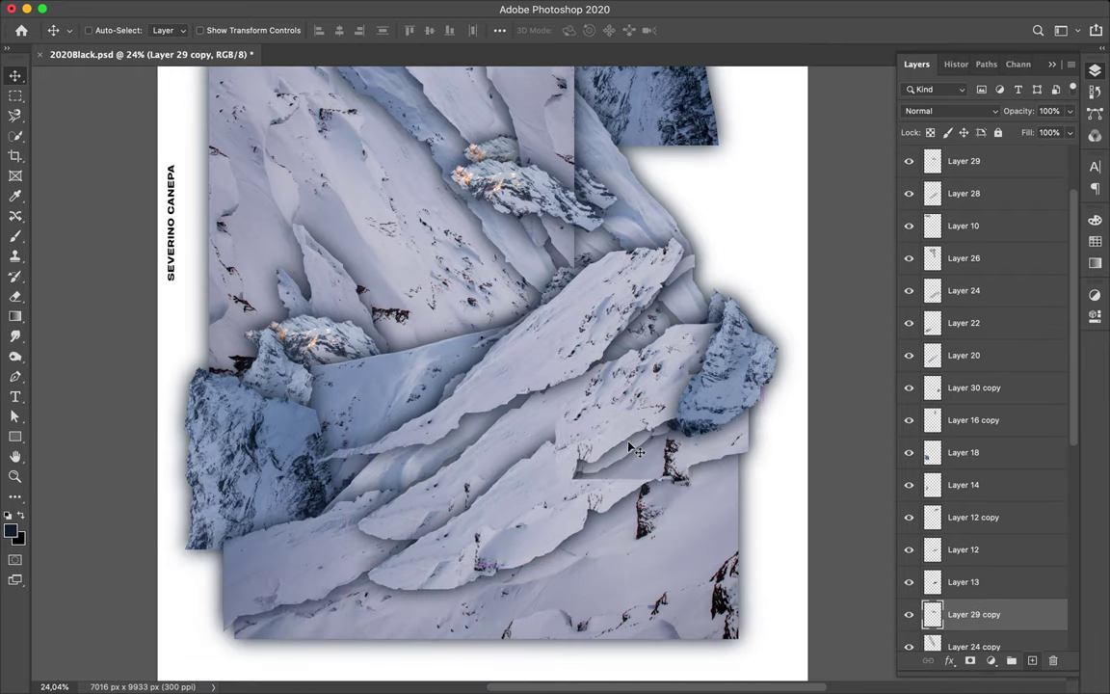
super+click(607, 410)
drag(592, 395, 552, 412)
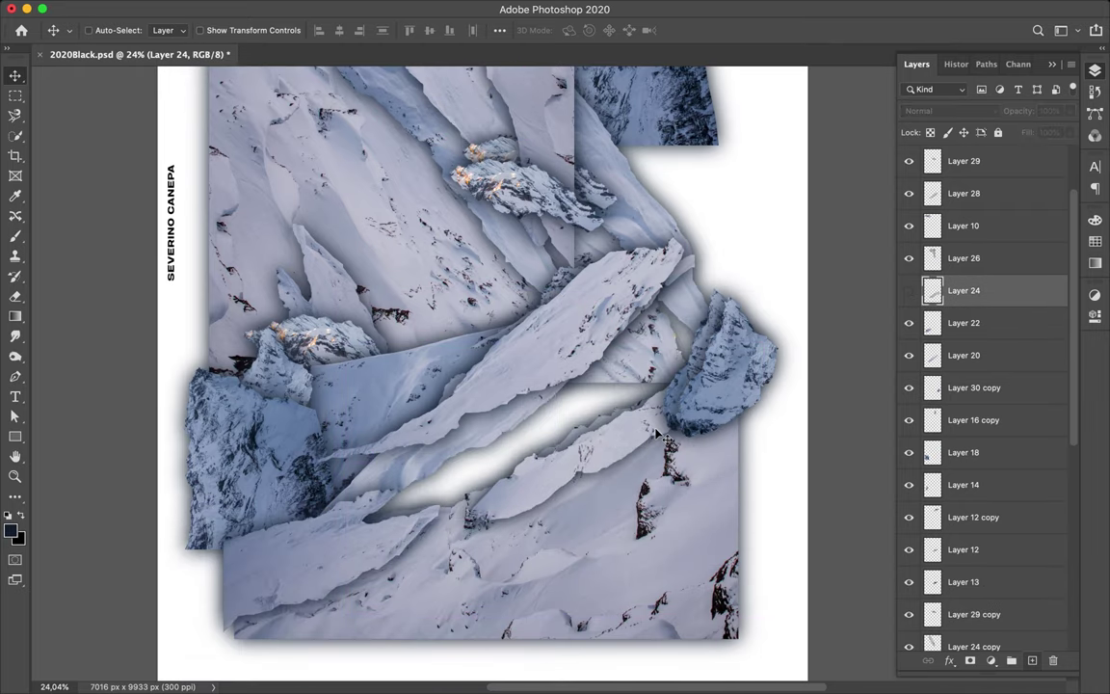
super+click(597, 393)
Merge Layers 7 and 17 into Layer 16, and duplicate the Layer 6 shard with the copy below Layer 6
drag(991, 517, 991, 453)
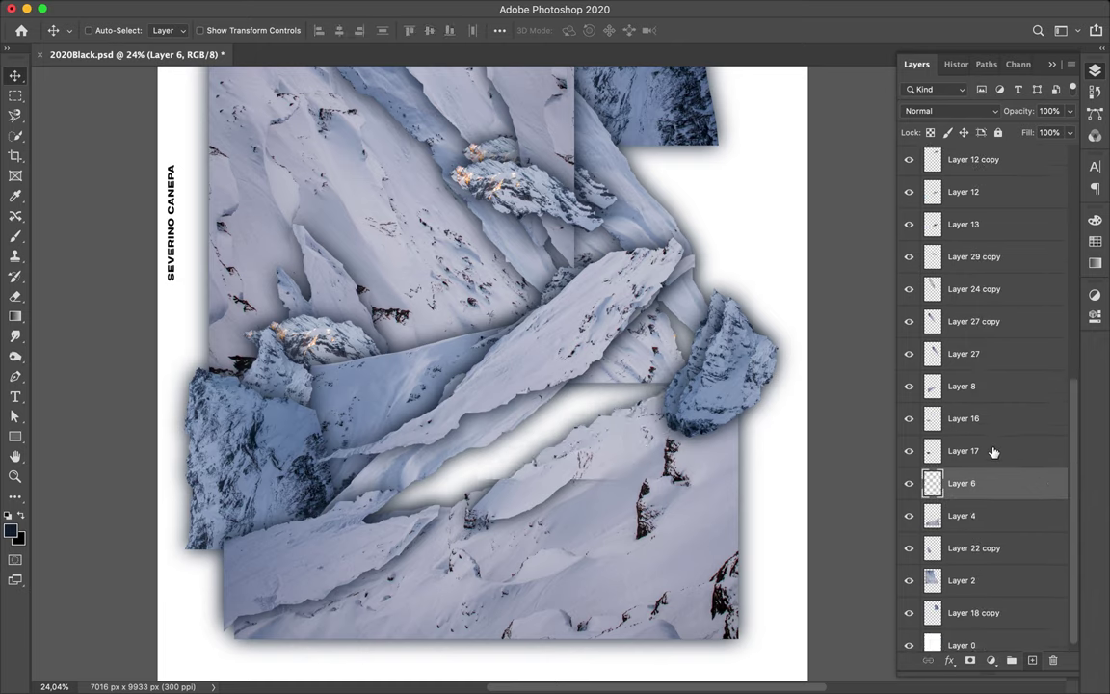
key(ctrl+e)
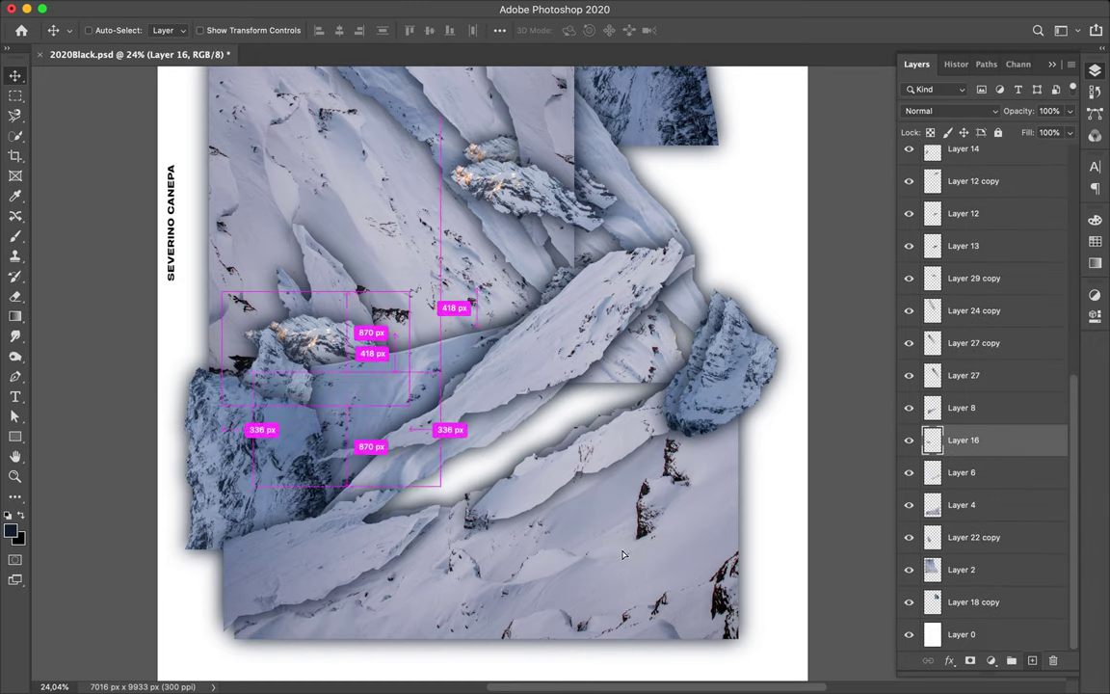
ctrl+click(613, 531)
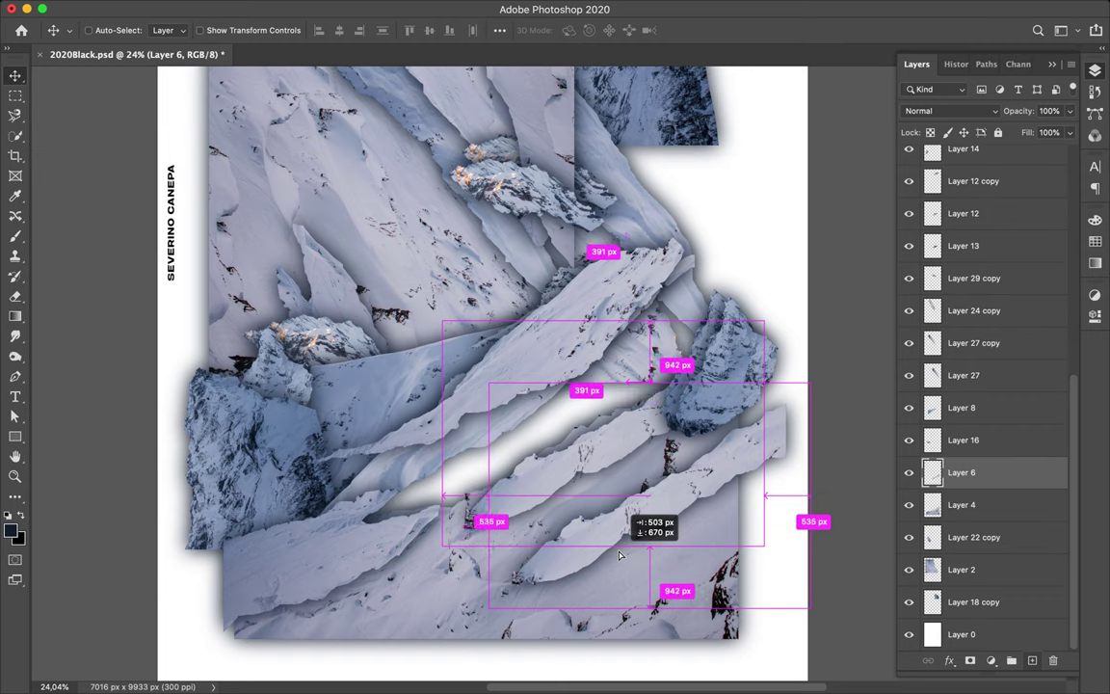
alt+drag(612, 530, 725, 588)
scroll(985, 461, up, 10)
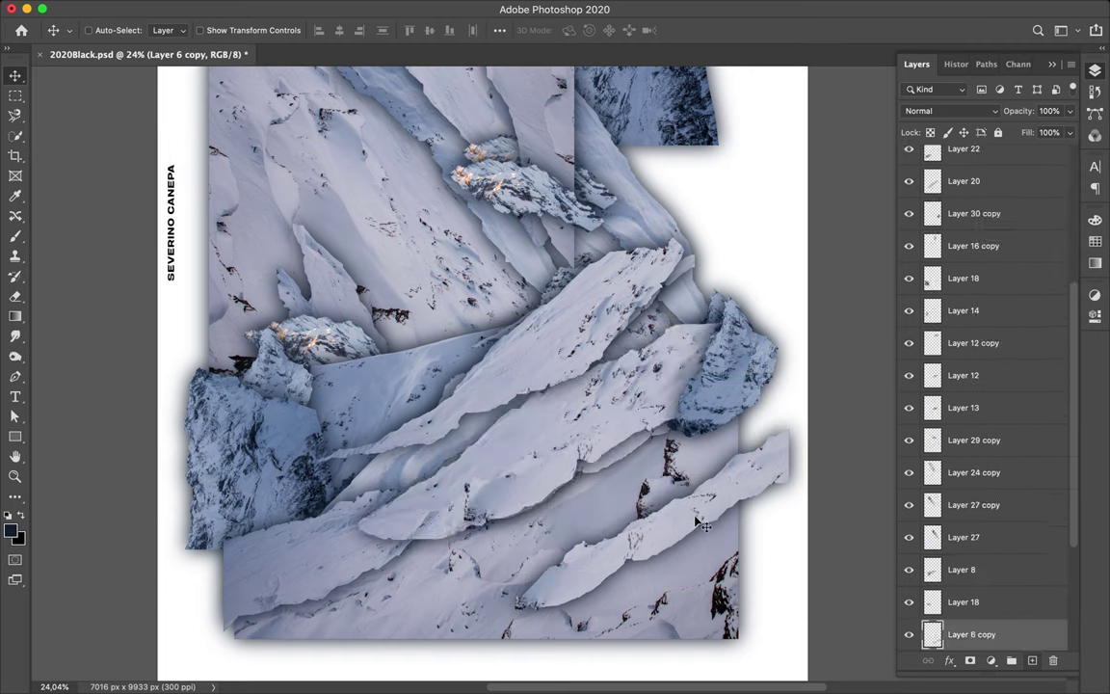
drag(631, 473, 521, 416)
scroll(913, 514, down, 3)
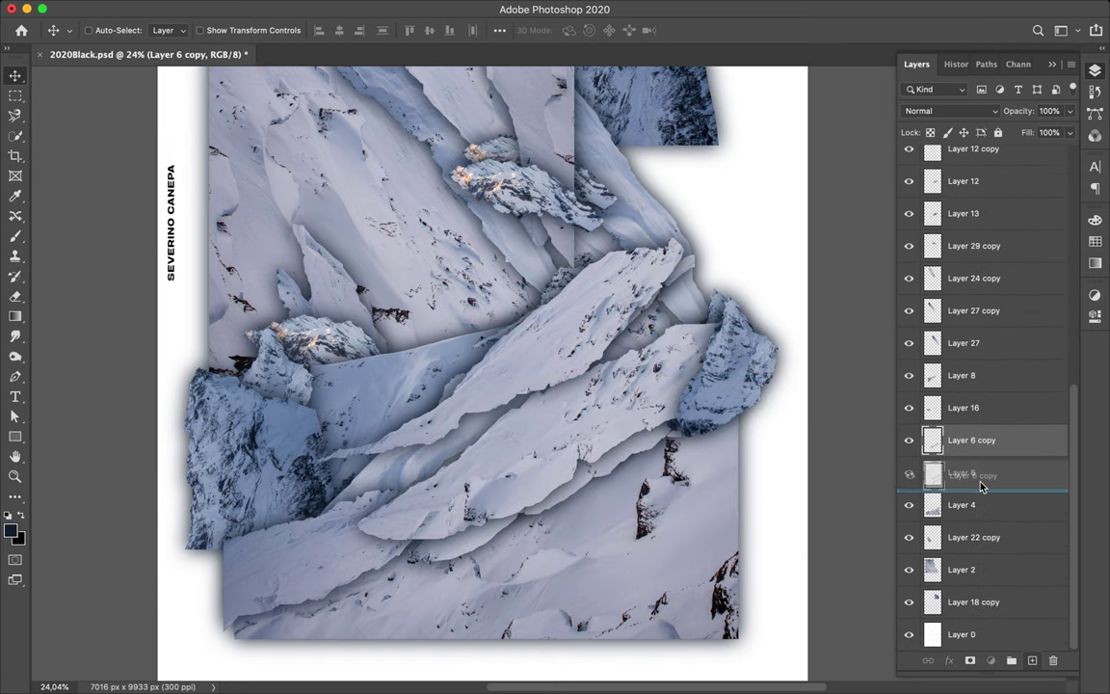
drag(913, 514, 978, 479)
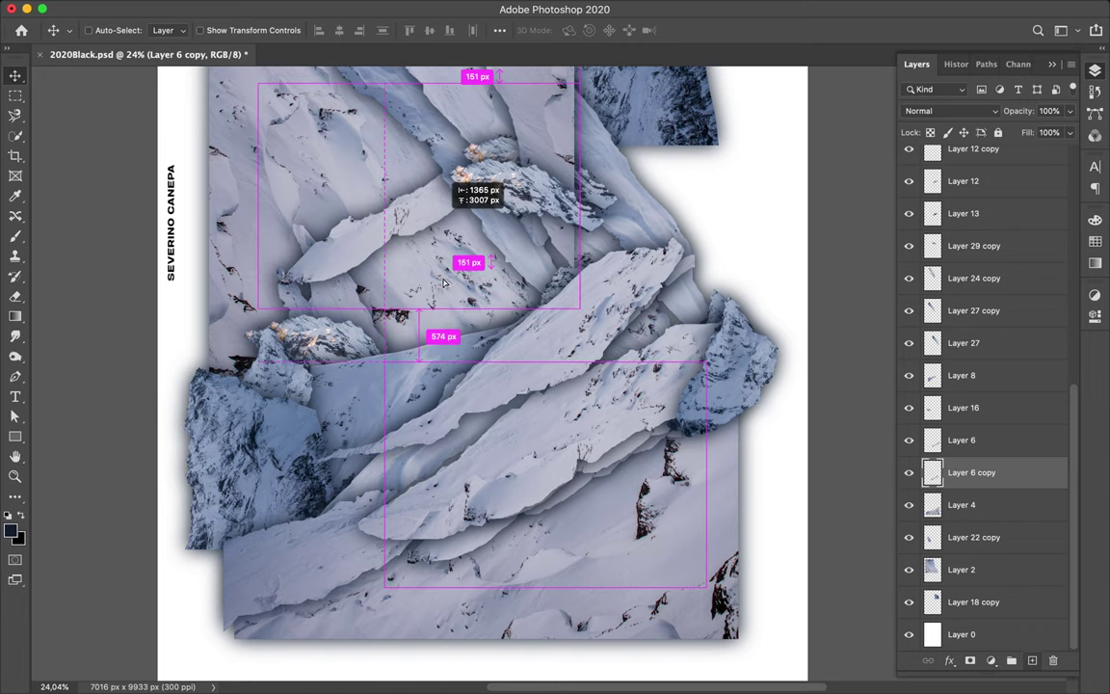
Add Layer 6 copy 2 at the upper left, rotated 75 degrees, and move it into place
alt+drag(567, 500, 438, 159)
scroll(446, 304, up, 3)
key(ctrl+t)
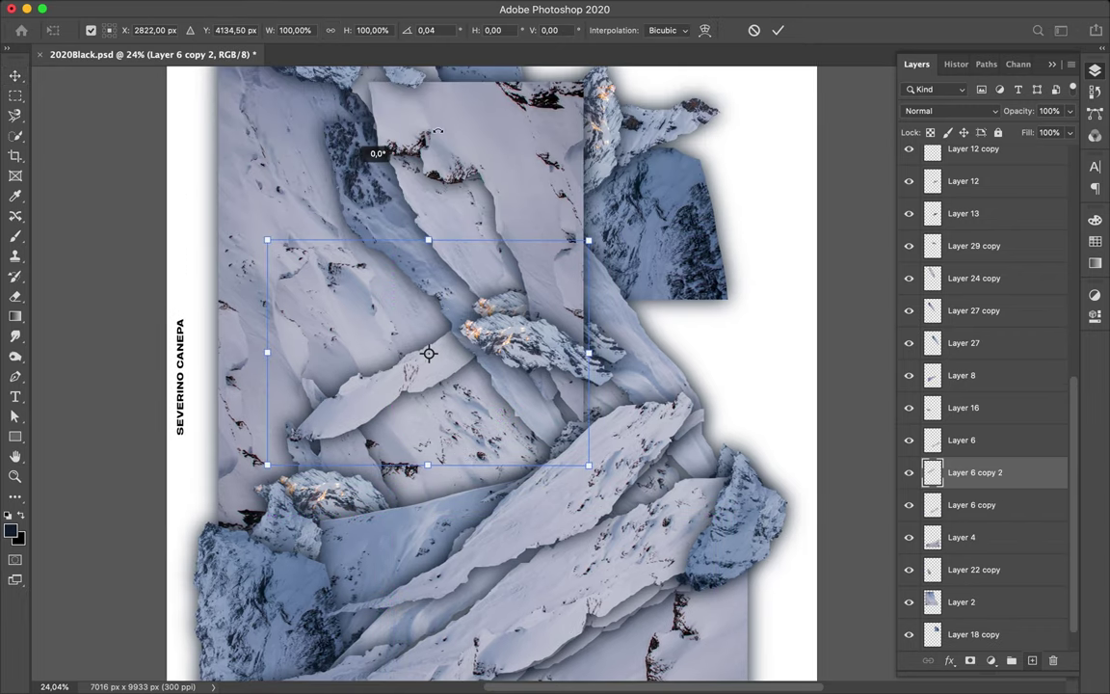
drag(262, 234, 492, 175)
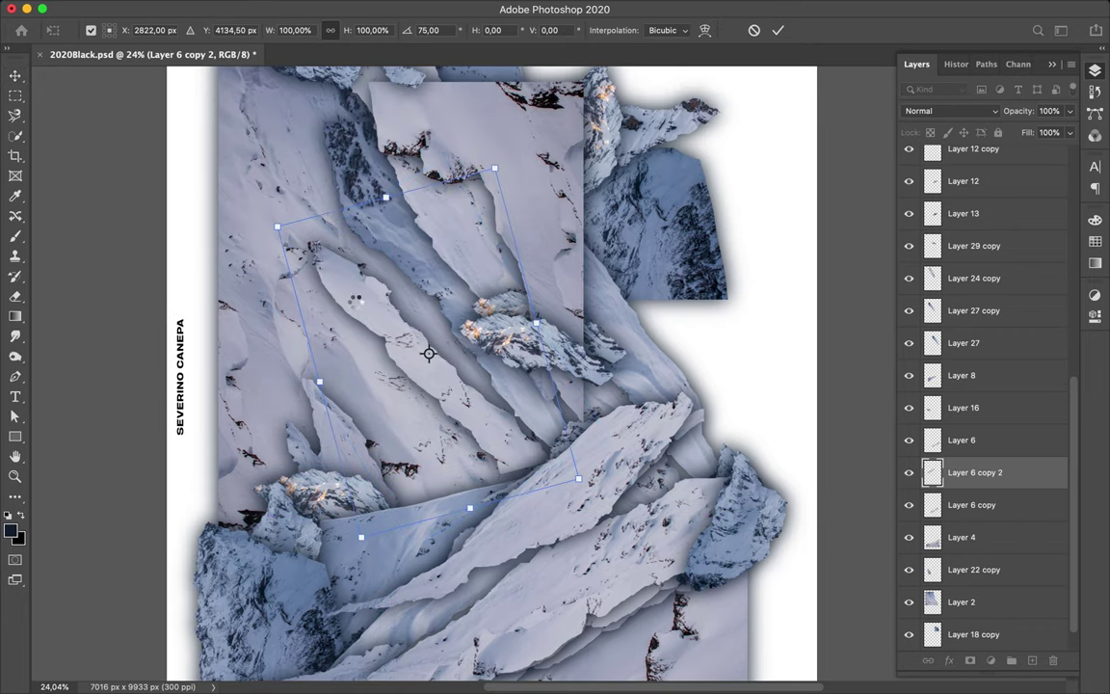
key(Return)
drag(359, 309, 357, 258)
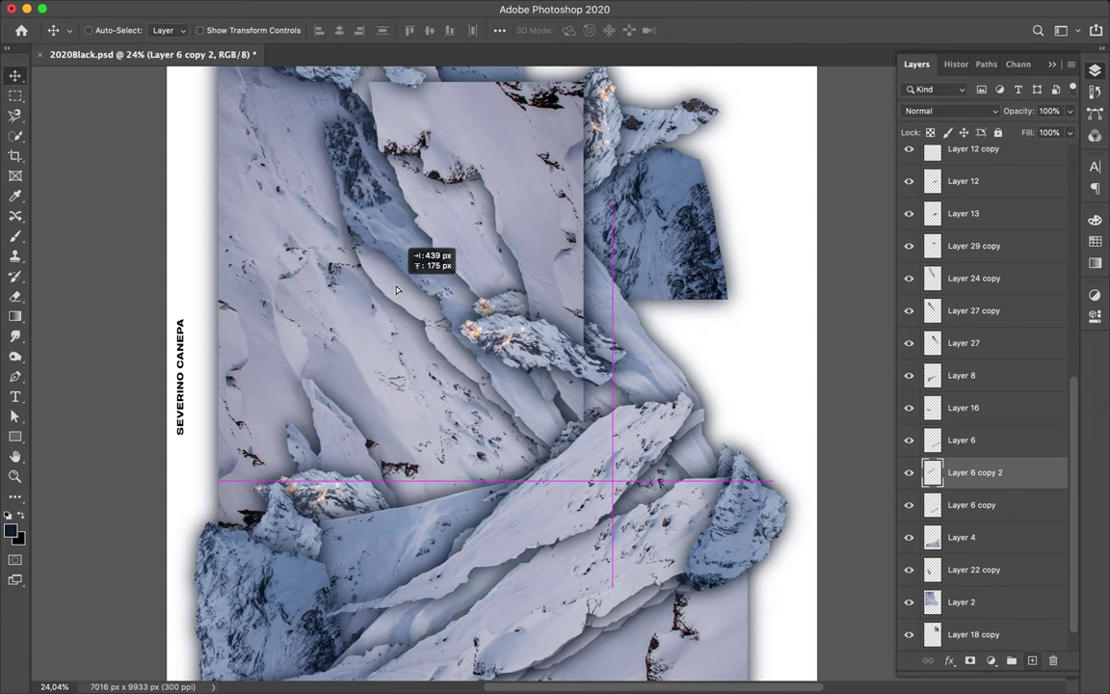
scroll(400, 382, up, 2)
Duplicate the Layer 26 slab up and right, placing Layer 26 copy lower in the stack
ctrl+click(492, 231)
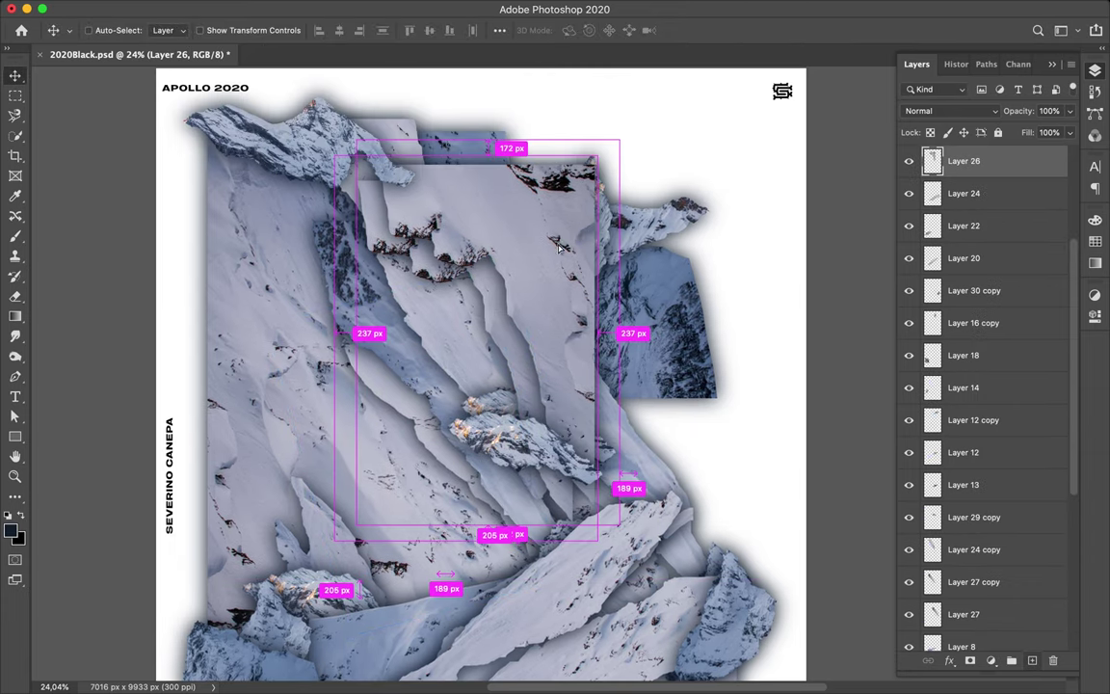
drag(487, 237, 522, 212)
mouse_move(973, 161)
mouse_down()
mouse_move(987, 615)
mouse_move(982, 578)
mouse_up()
scroll(984, 465, down, 3)
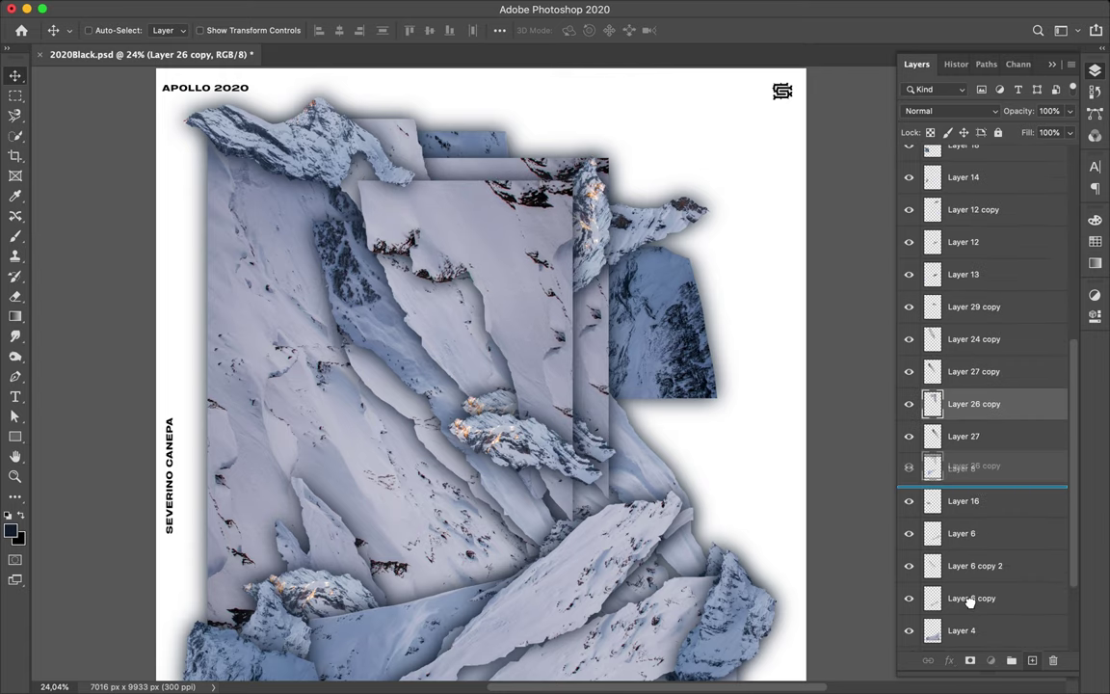
scroll(482, 386, down, 3)
scroll(984, 385, up, 10)
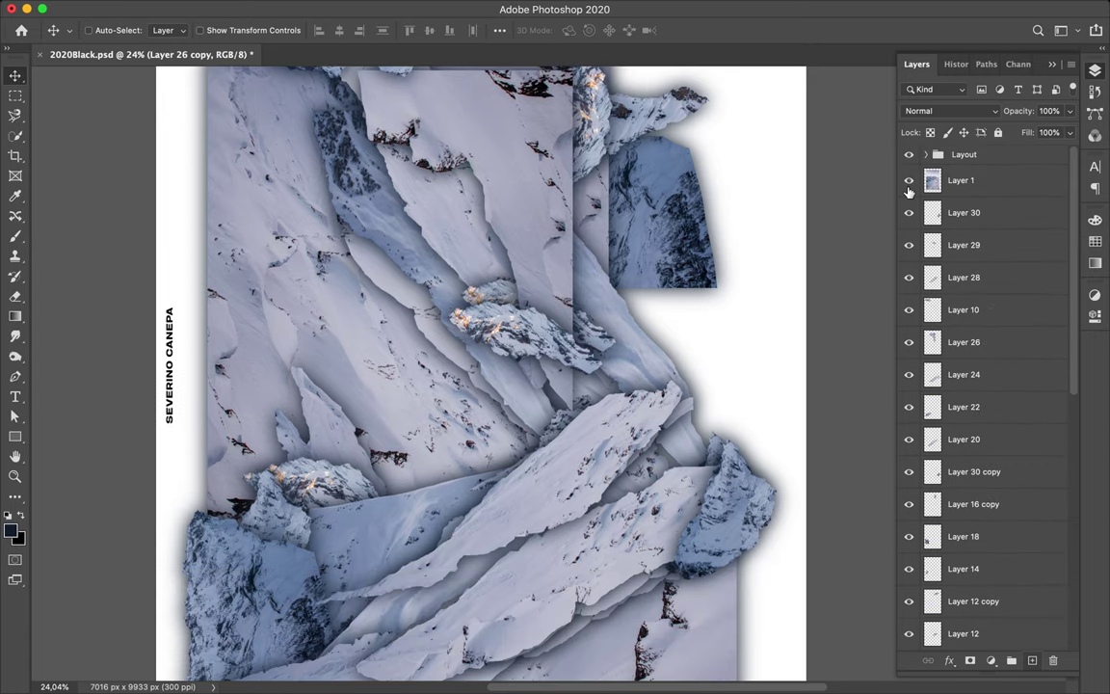
click(908, 180)
Trace the diagonal snowy ridge with Magnetic Lasso and copy it from Layer 1 to Layer 31
key(l)
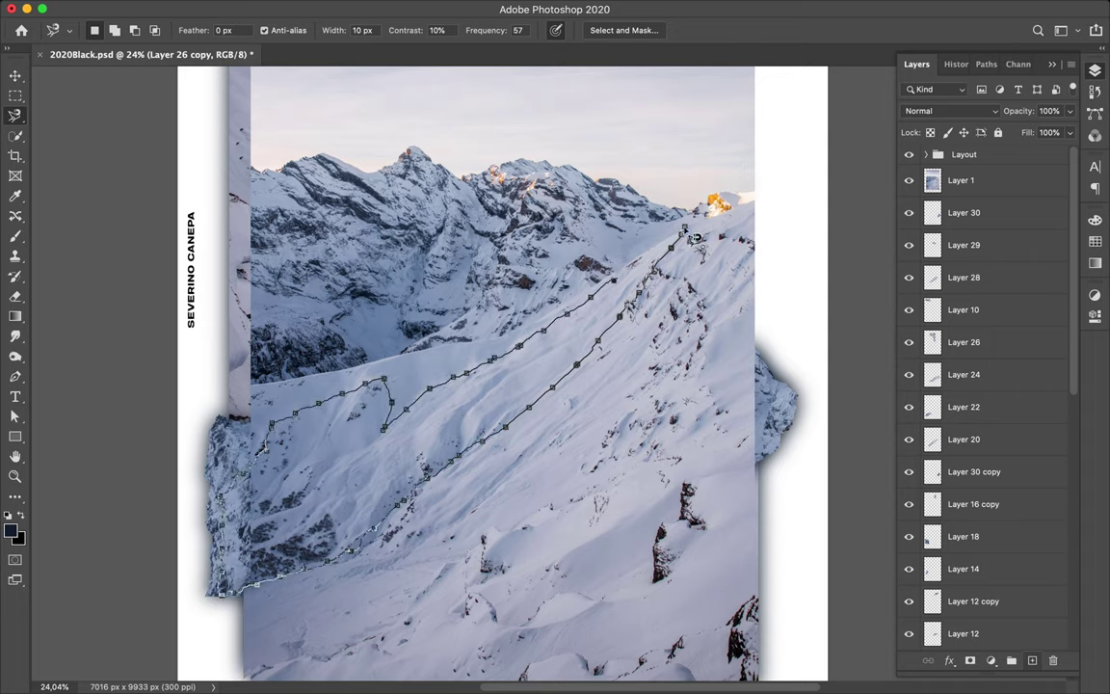
key(Return)
click(961, 180)
key(ctrl+j)
key(v)
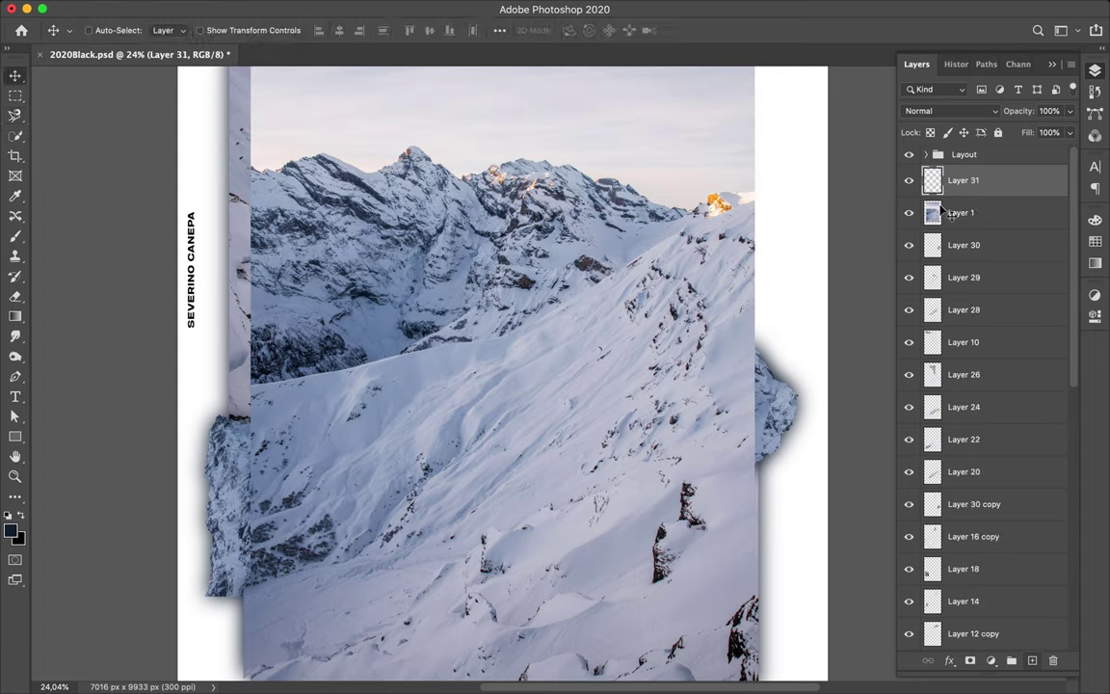
Paint the ridge outline dark navy on Layer 32, Gaussian Blur it, and place it under the ridge
ctrl+click(932, 213)
key(b)
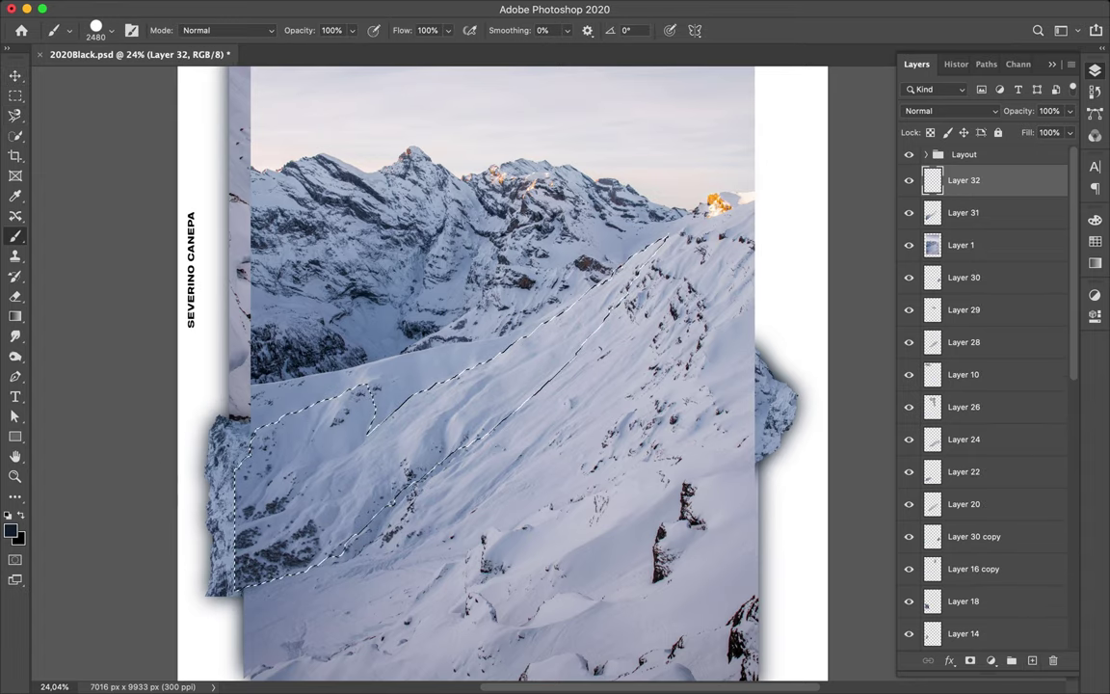
drag(279, 453, 627, 267)
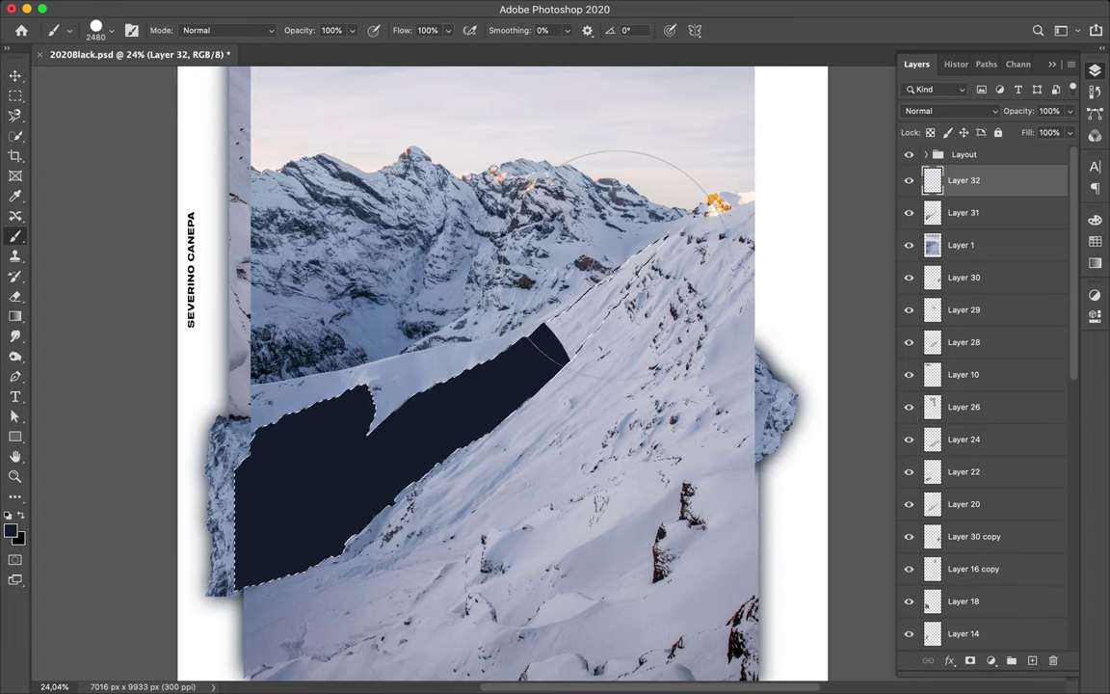
drag(626, 267, 600, 409)
key(ctrl+d)
key(m)
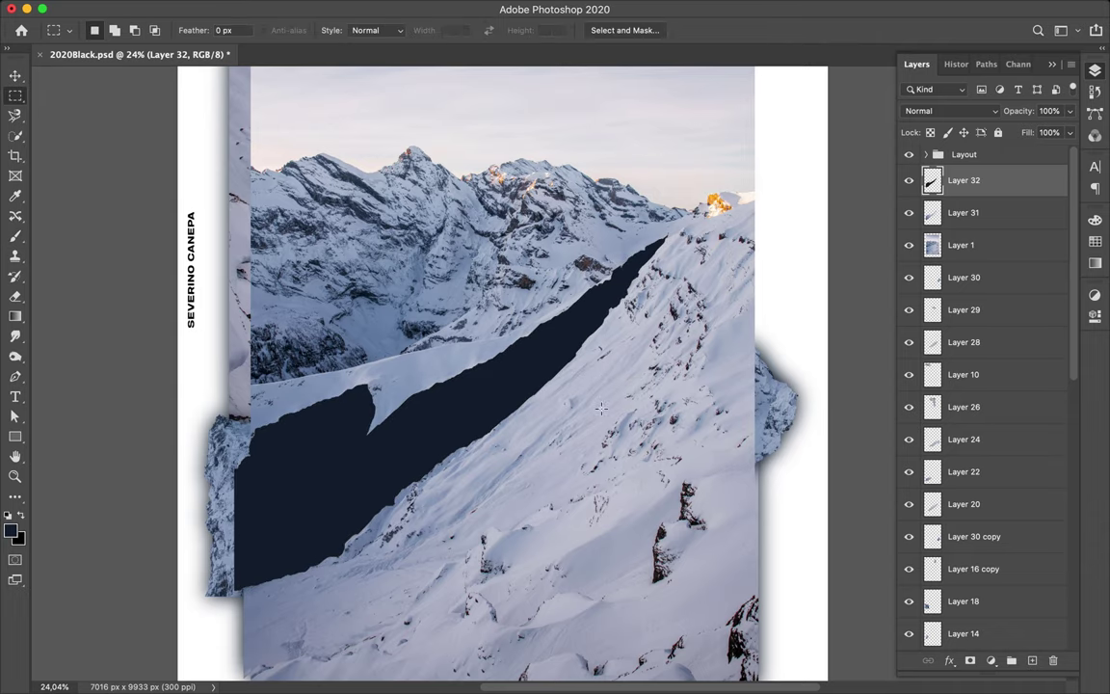
click(328, 9)
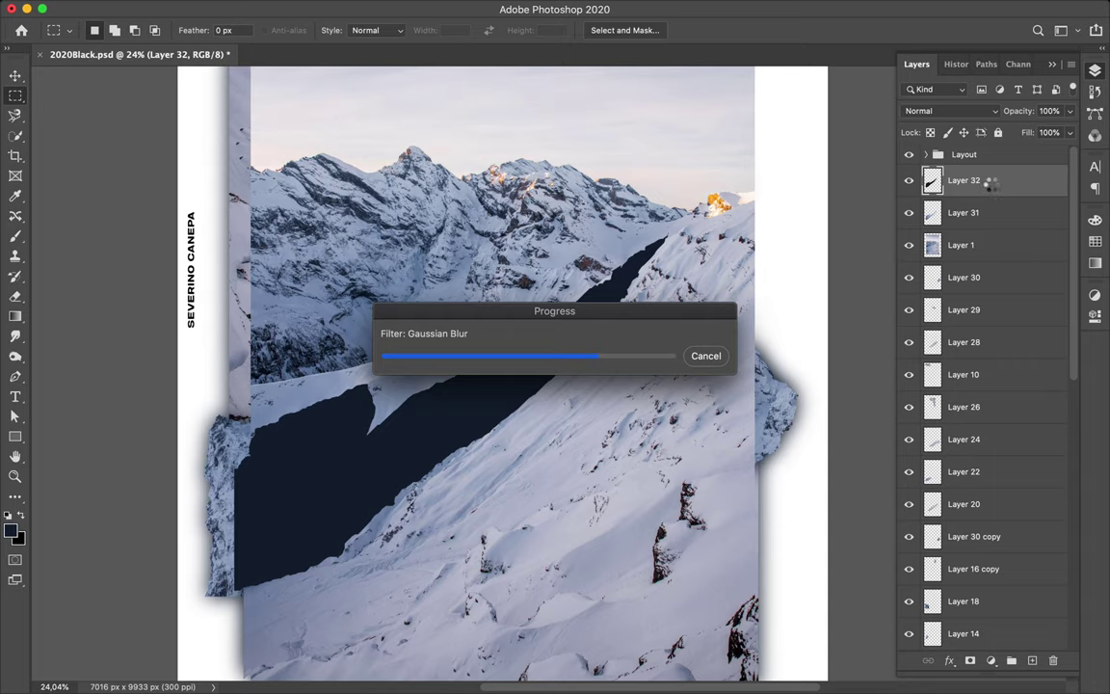
key(Delete)
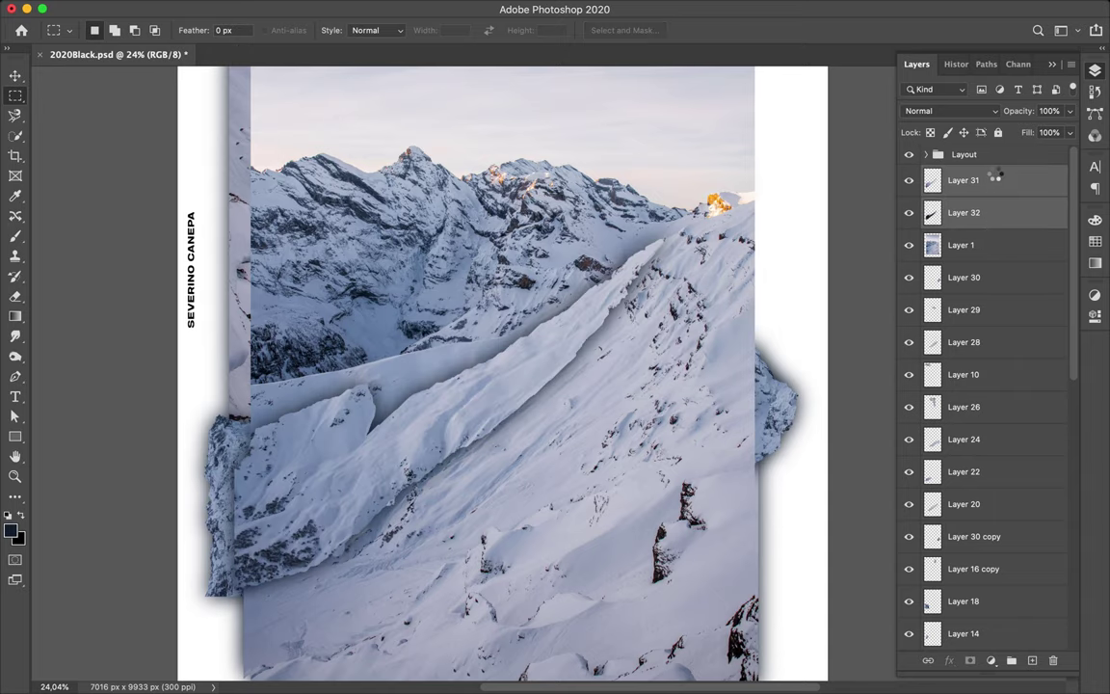
Move the ridge shard below the hidden mountain photo and rotate it to stand vertical at -90°
drag(989, 221, 990, 224)
click(909, 181)
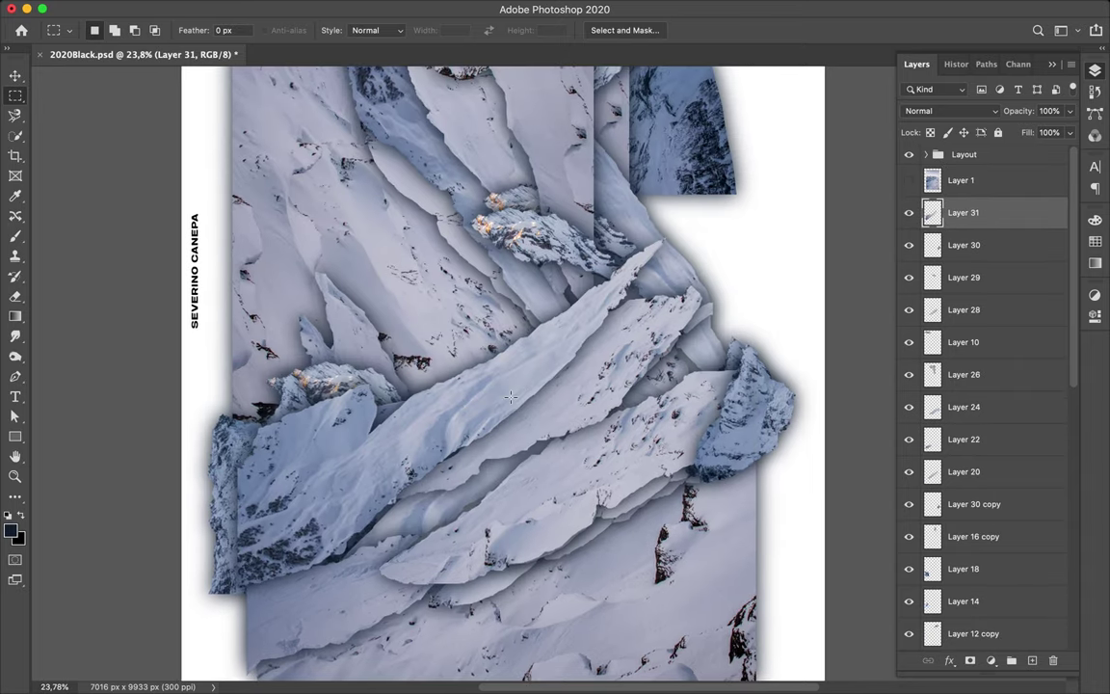
key(v)
drag(428, 383, 433, 345)
key(ctrl+t)
mouse_move(686, 161)
mouse_down()
mouse_move(721, 205)
mouse_move(729, 241)
mouse_up()
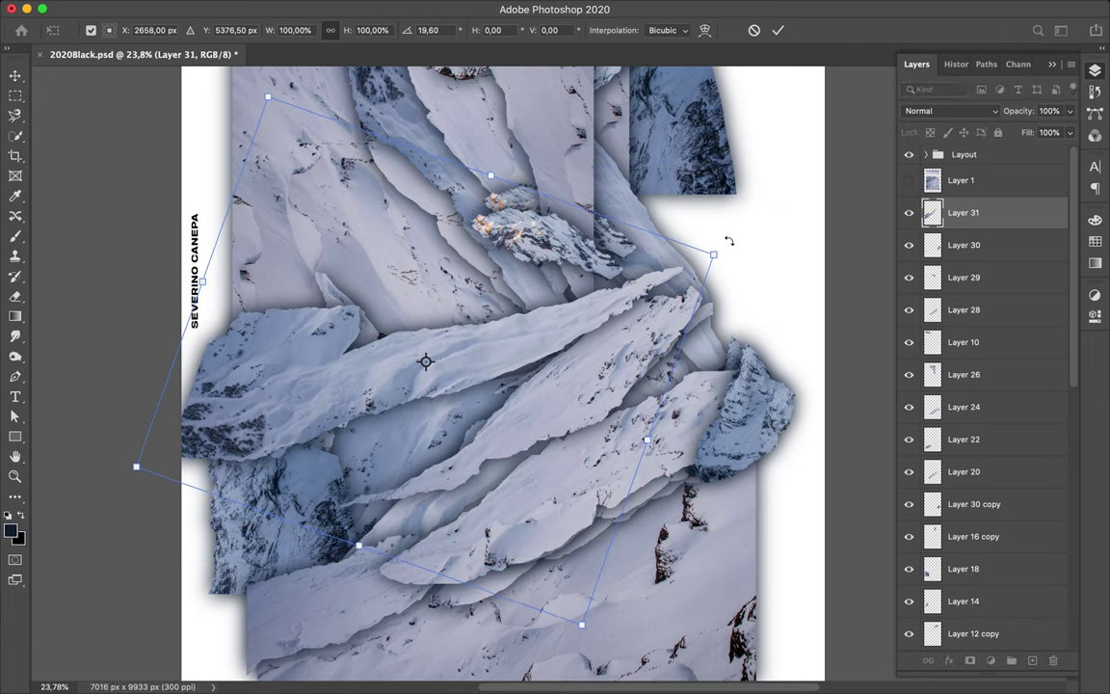
drag(729, 241, 459, 399)
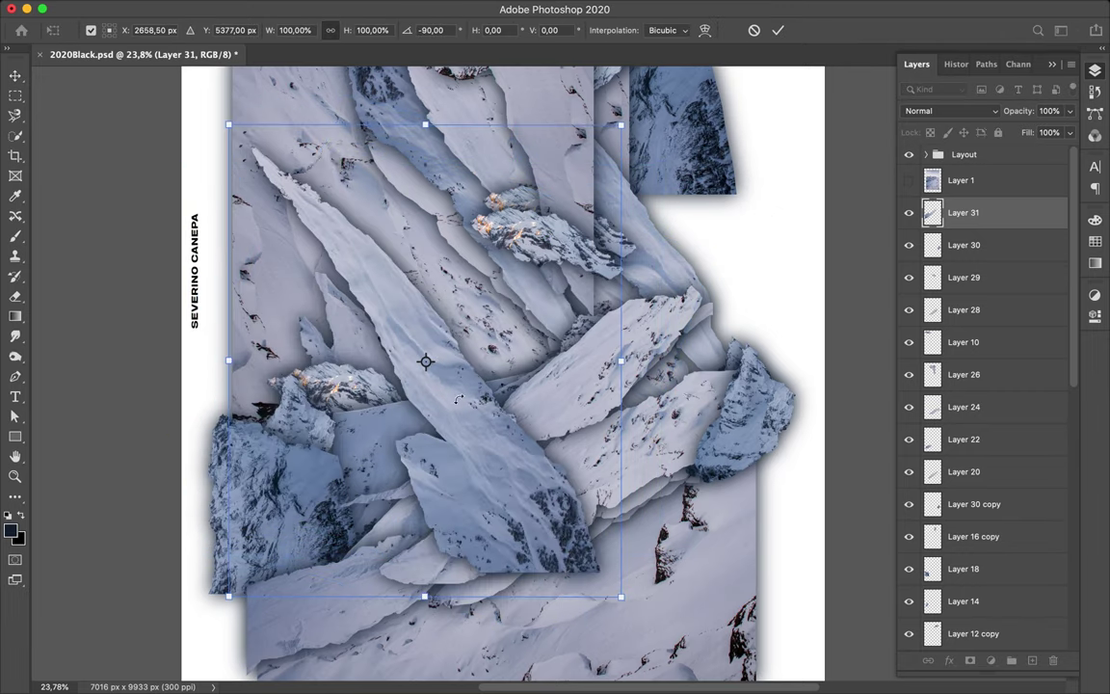
Place Layer 31 between Layer 4 and Layer 22 copy and shift it upward on the poster
drag(988, 216, 983, 628)
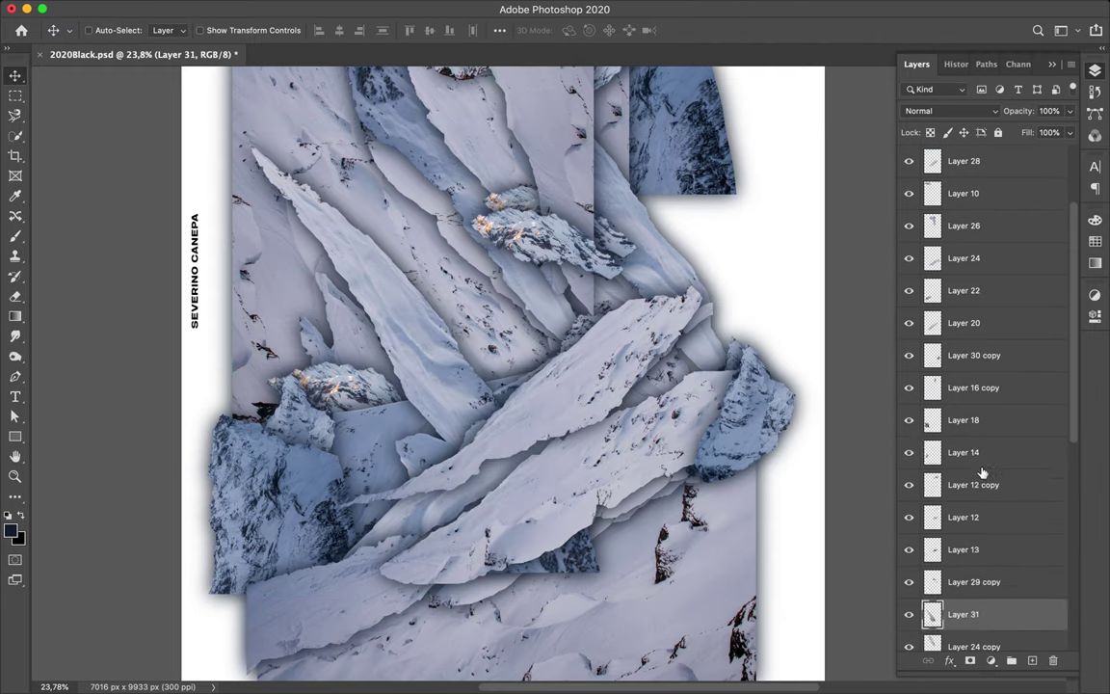
drag(983, 627, 971, 508)
drag(472, 391, 481, 308)
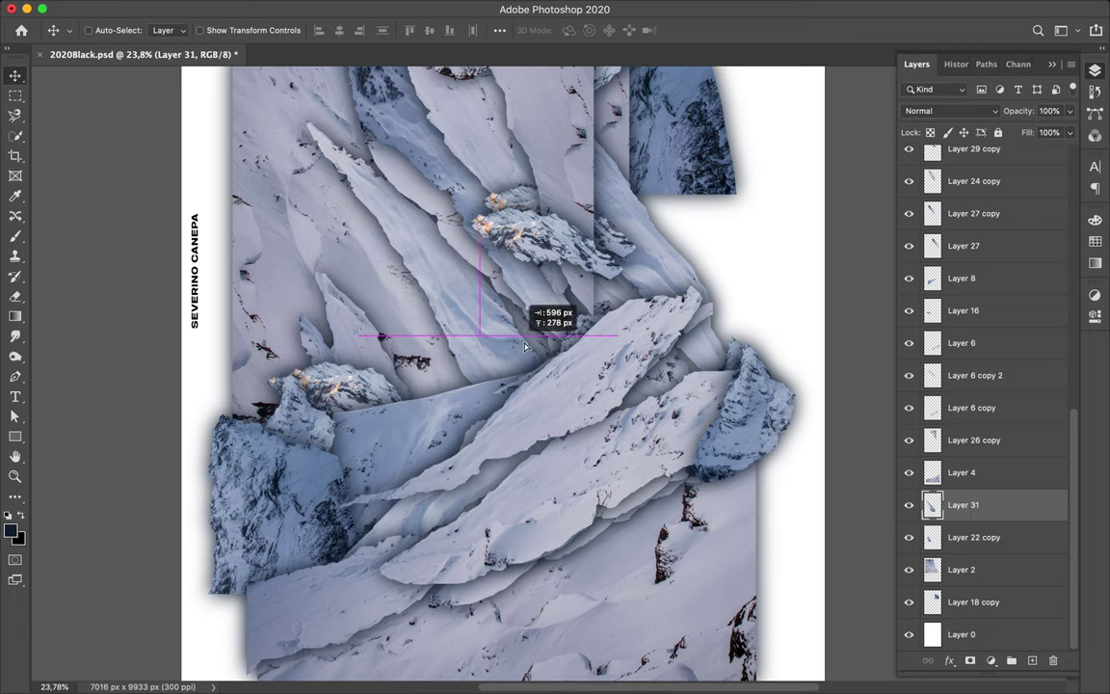
scroll(539, 352, up, 5)
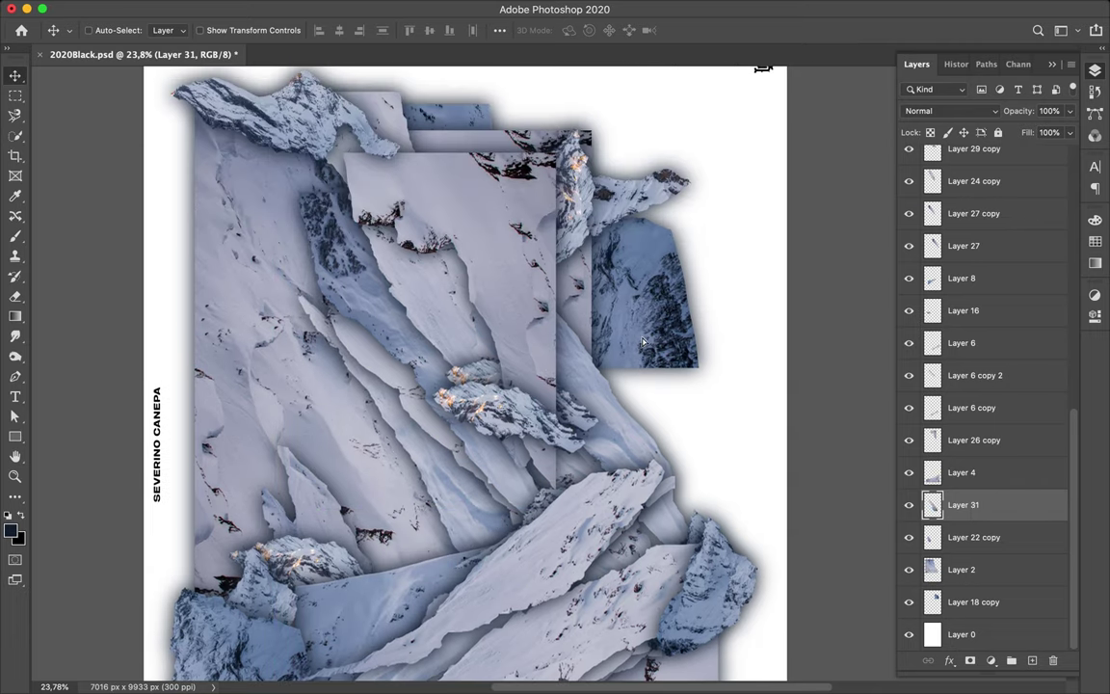
Add a rotated duplicate, Layer 31 copy, positioned near the collage's right edge
drag(644, 342, 663, 294)
key(ctrl+t)
mouse_move(562, 222)
mouse_down()
mouse_move(598, 486)
mouse_move(768, 462)
mouse_up()
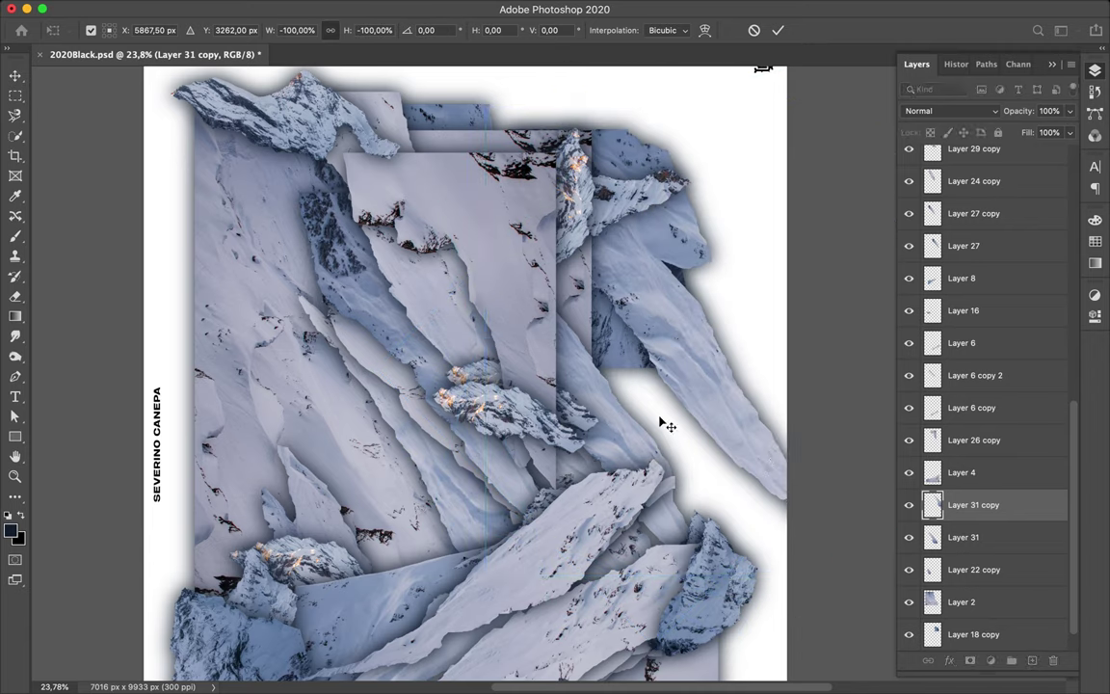
key(Return)
mouse_move(664, 421)
mouse_down()
mouse_move(635, 398)
mouse_move(723, 450)
mouse_up()
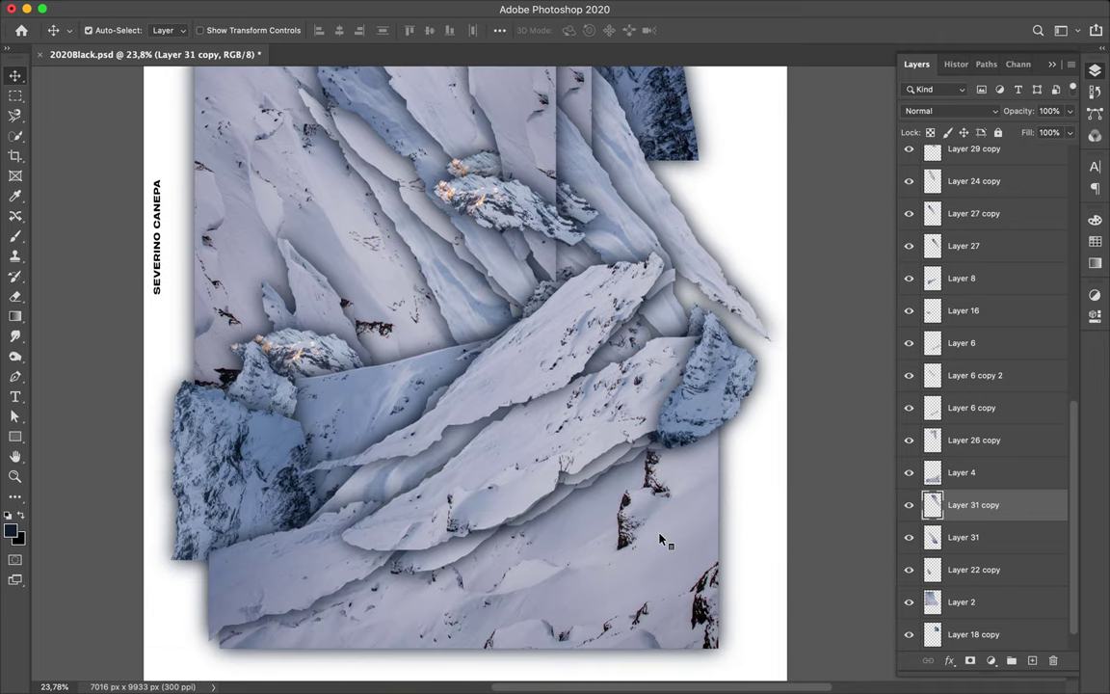
key(alt+bracketright)
Copy the traced ridge from the mountain photo to its own layer and paint a dark shadow
key(l)
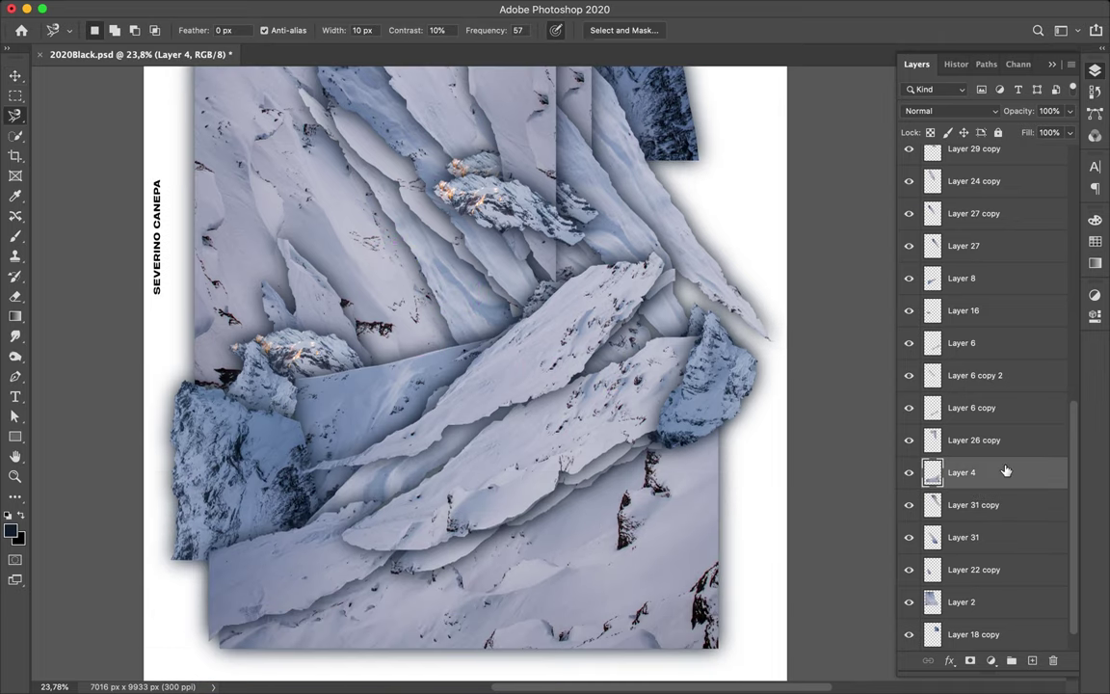
scroll(1005, 470, up, 10)
click(909, 181)
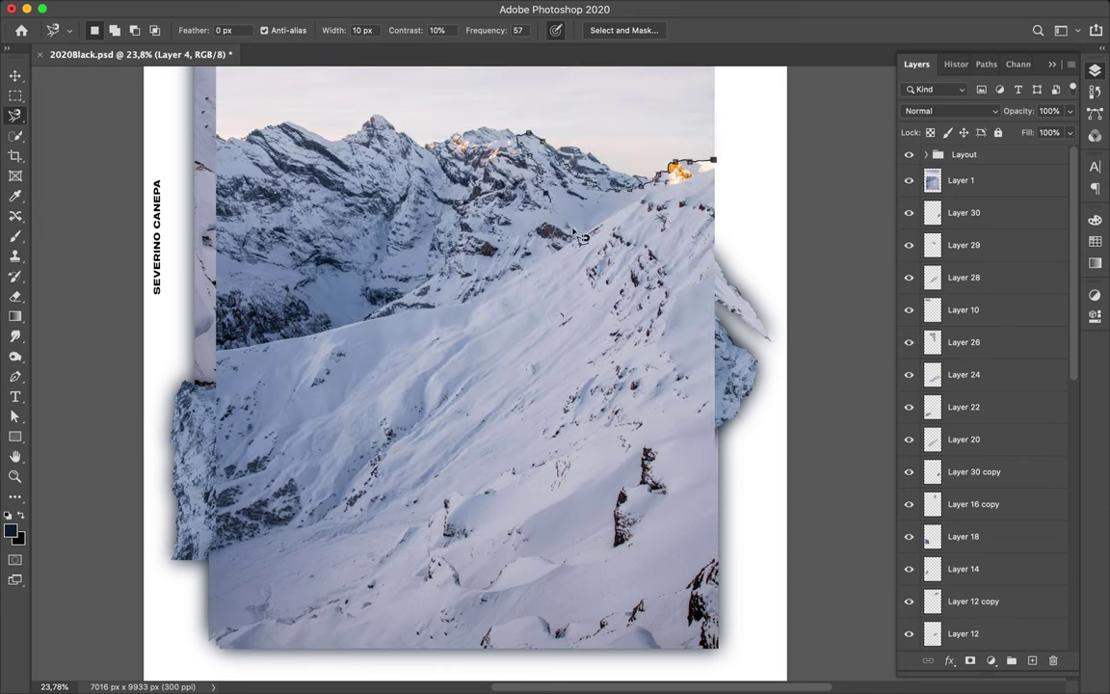
click(961, 183)
key(ctrl+j)
key(b)
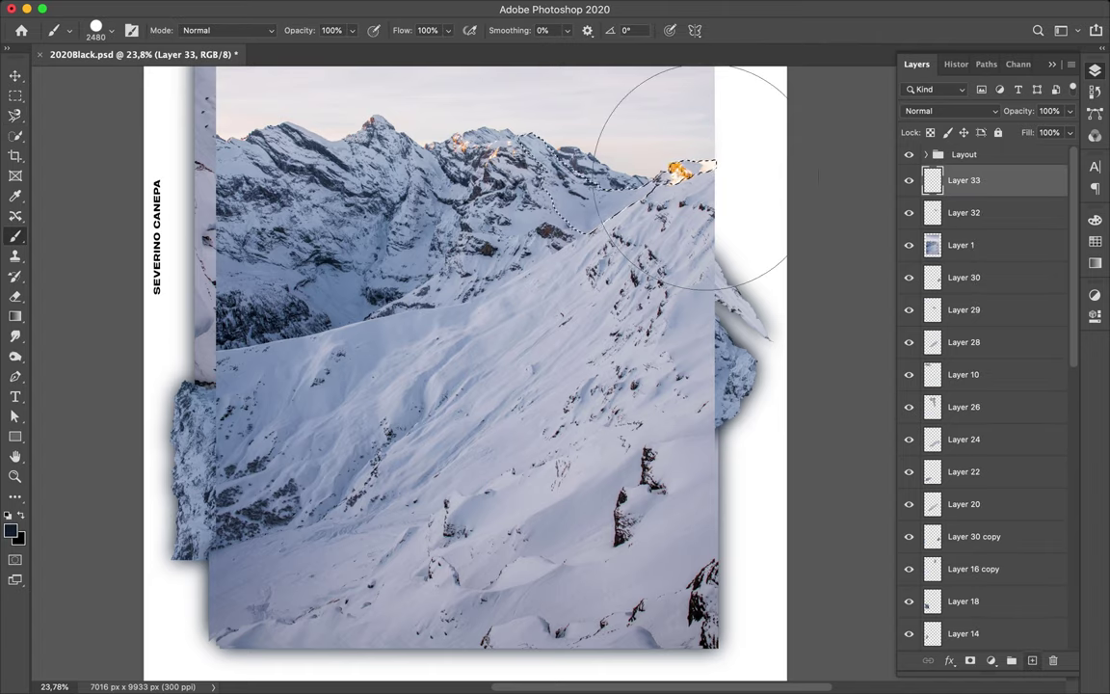
drag(713, 154, 545, 186)
Gaussian-blur the dark shadow, place it below the ridge, and merge them
key(m)
key(ctrl+d)
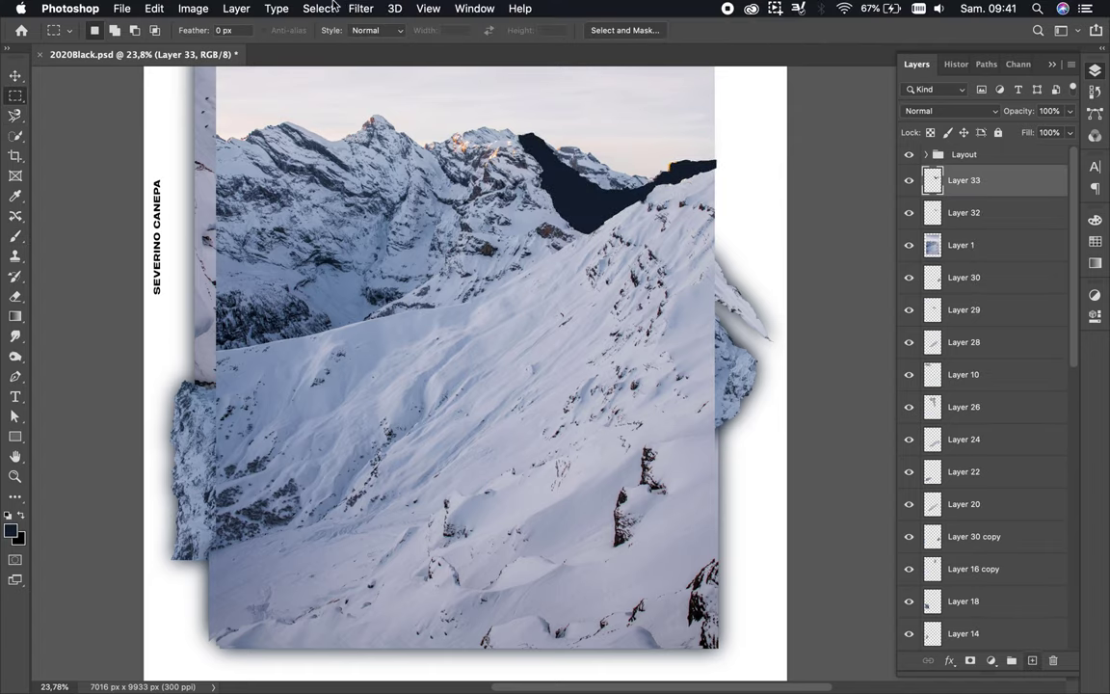
click(355, 10)
key(Escape)
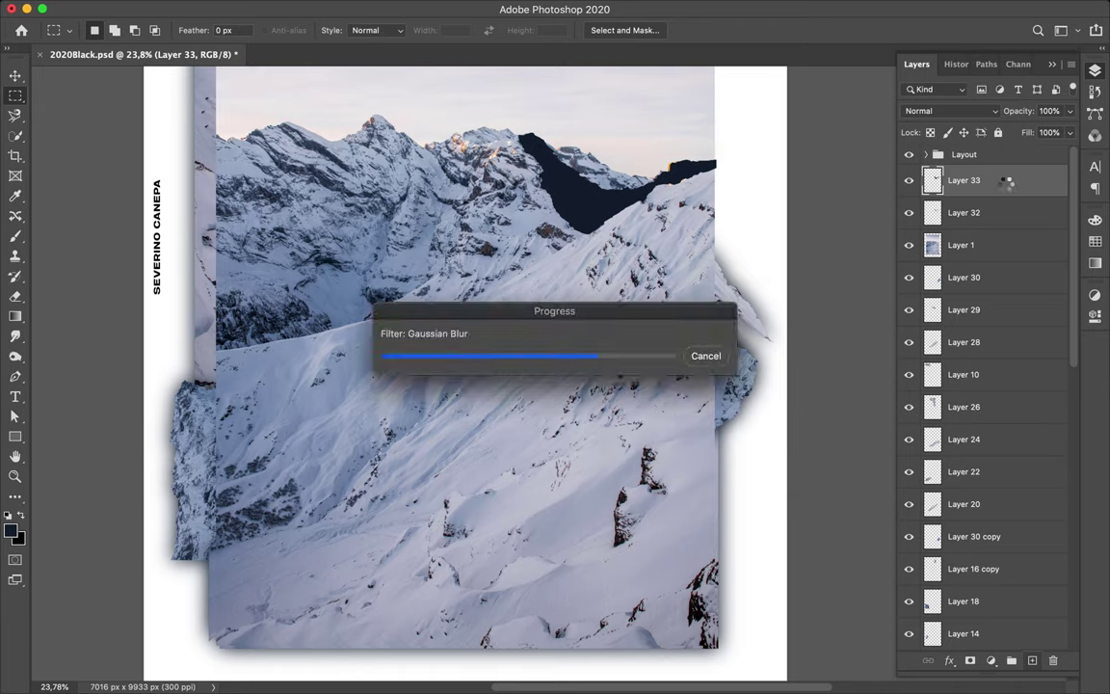
drag(1005, 181, 1002, 229)
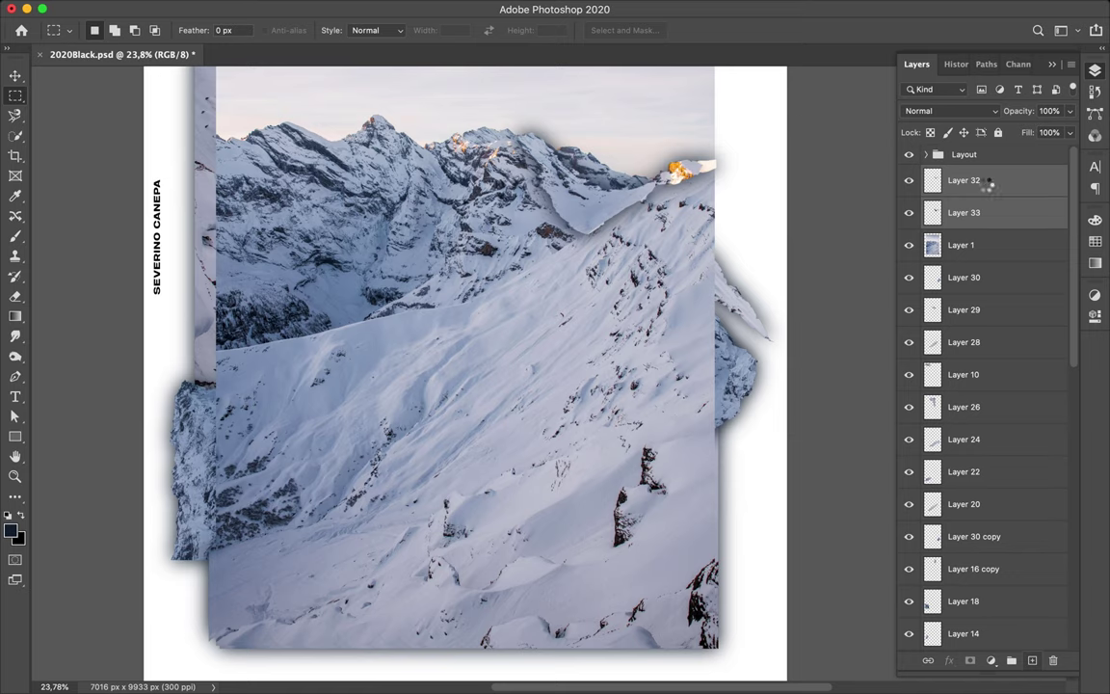
key(ctrl+e)
Hide the mountain photo and move the shadowed ridge into place on the collage
click(909, 212)
key(v)
mouse_move(771, 186)
mouse_down()
mouse_move(529, 485)
mouse_move(536, 490)
mouse_up()
key(ctrl+0)
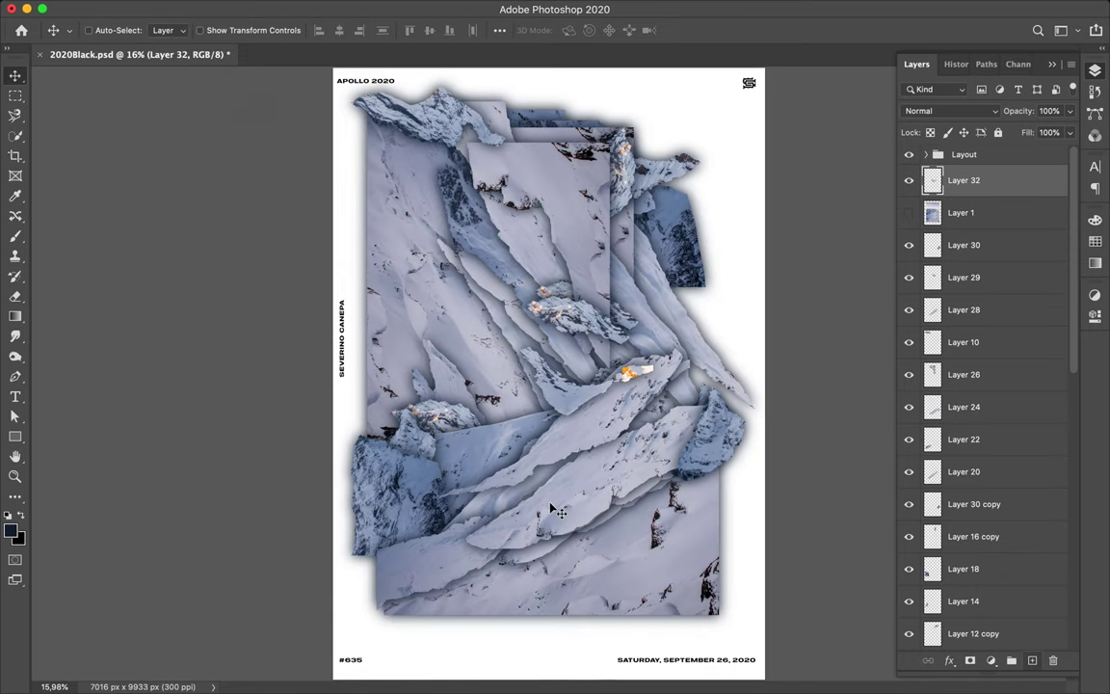
Add a copy of the ridge rotated -135° and move it lower in the layer stack
drag(575, 402, 596, 183)
key(ctrl+t)
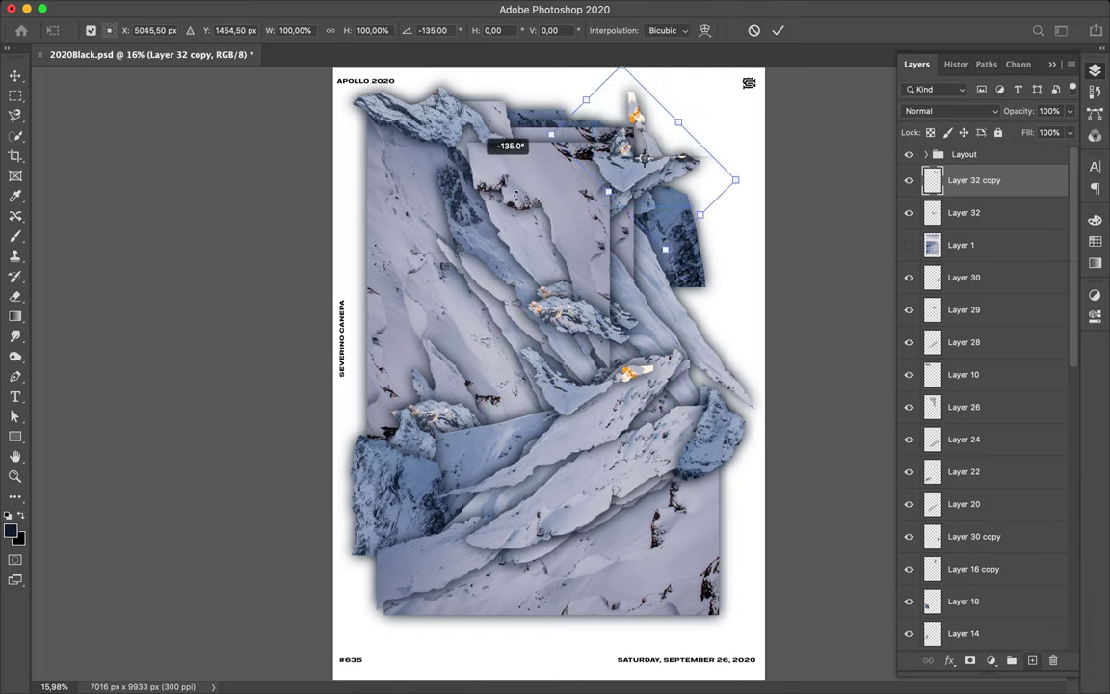
drag(715, 100, 570, 214)
key(Return)
mouse_move(1005, 180)
mouse_down()
mouse_move(1003, 491)
mouse_move(981, 628)
mouse_move(981, 616)
mouse_up()
scroll(972, 481, down, 3)
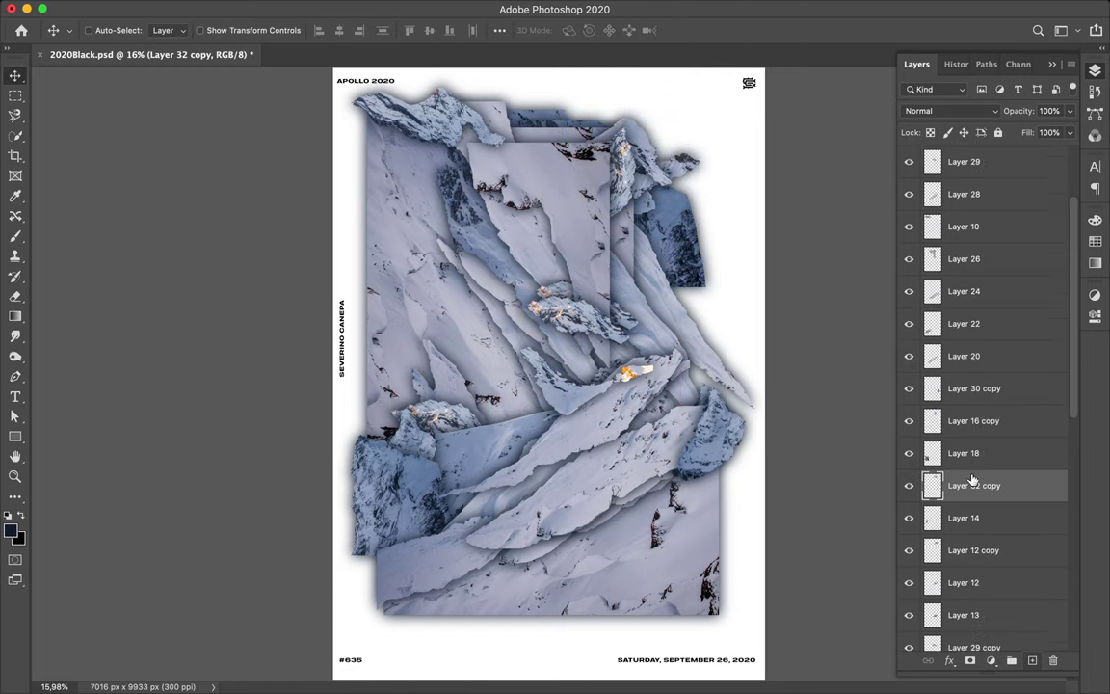
scroll(971, 479, down, 2)
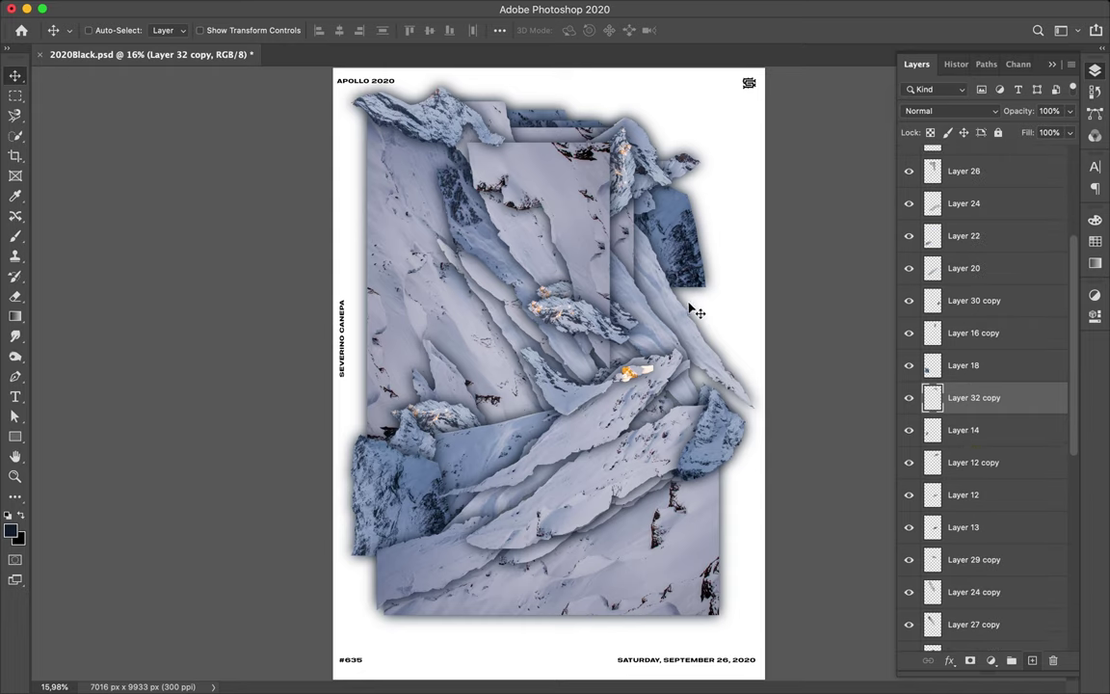
scroll(973, 337, up, 5)
Reorder the mountain photo above Layer 32 and draw a 1888 px circular selection on it
drag(964, 214, 964, 188)
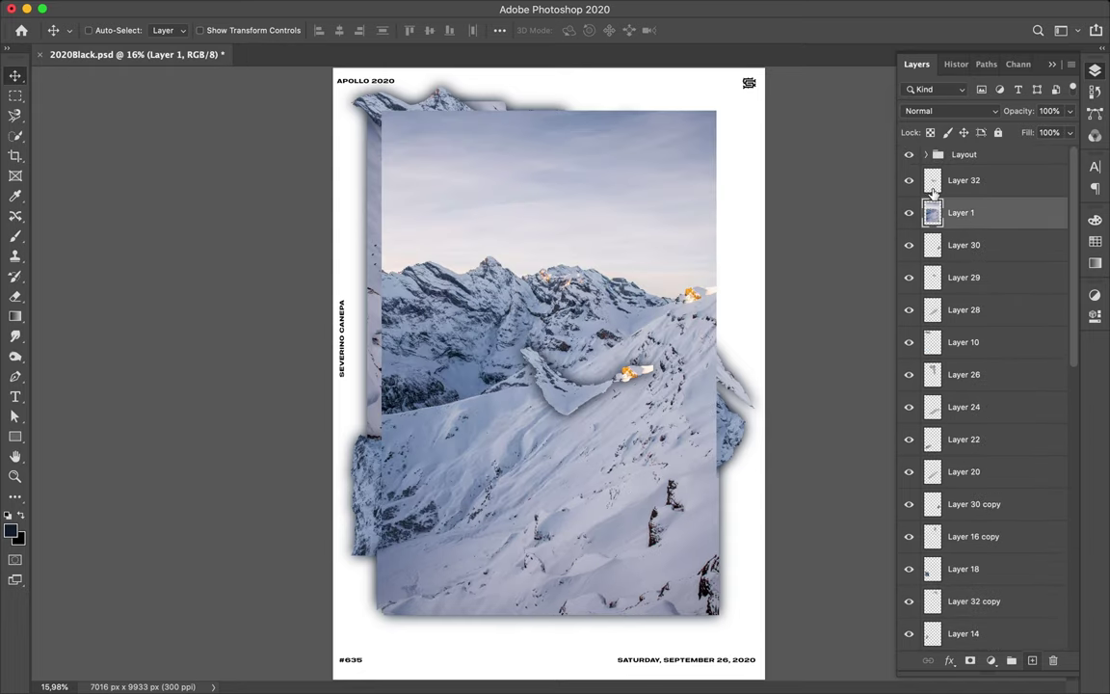
click(966, 229)
right_click(15, 95)
click(96, 107)
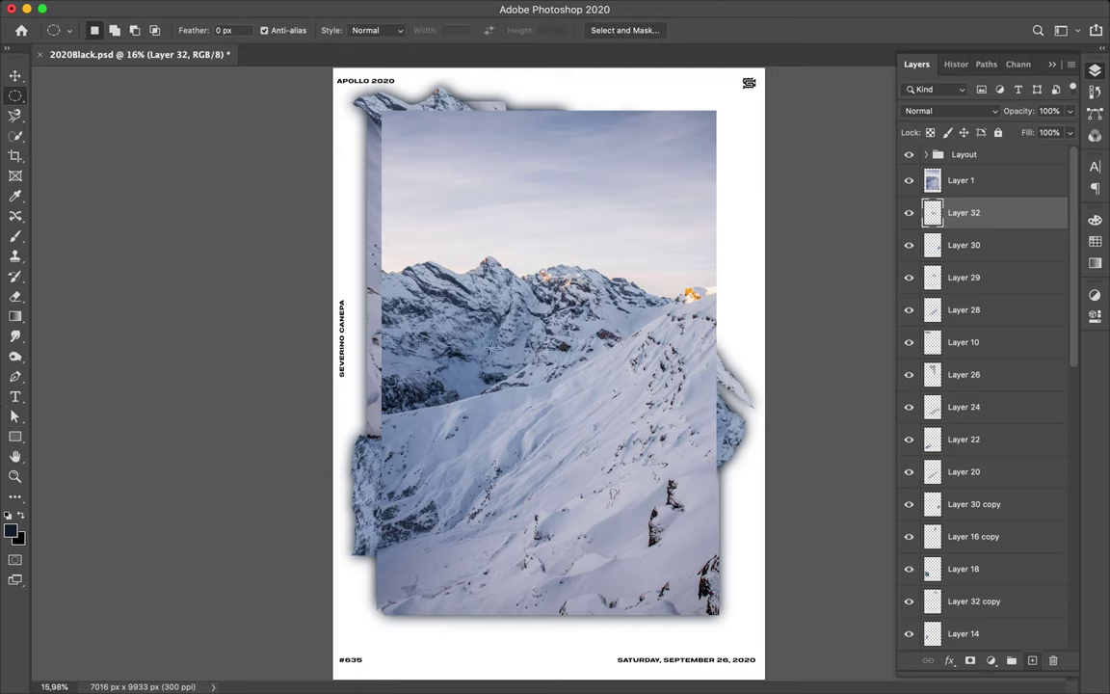
mouse_move(540, 364)
mouse_down()
mouse_move(568, 370)
mouse_move(567, 390)
mouse_up()
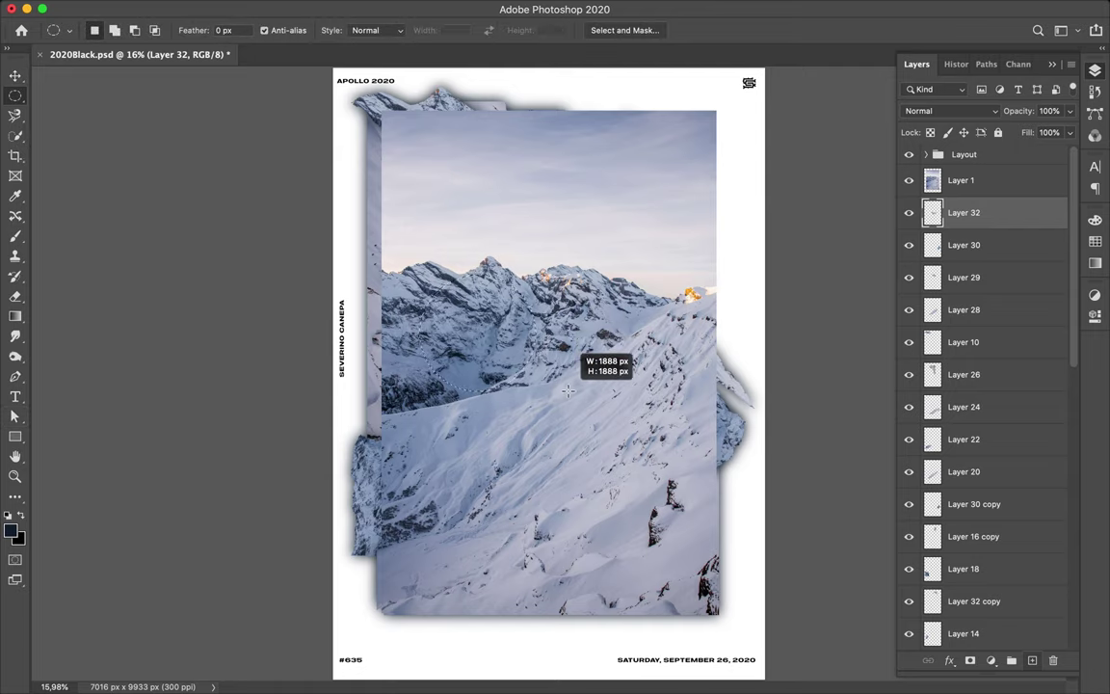
key(v)
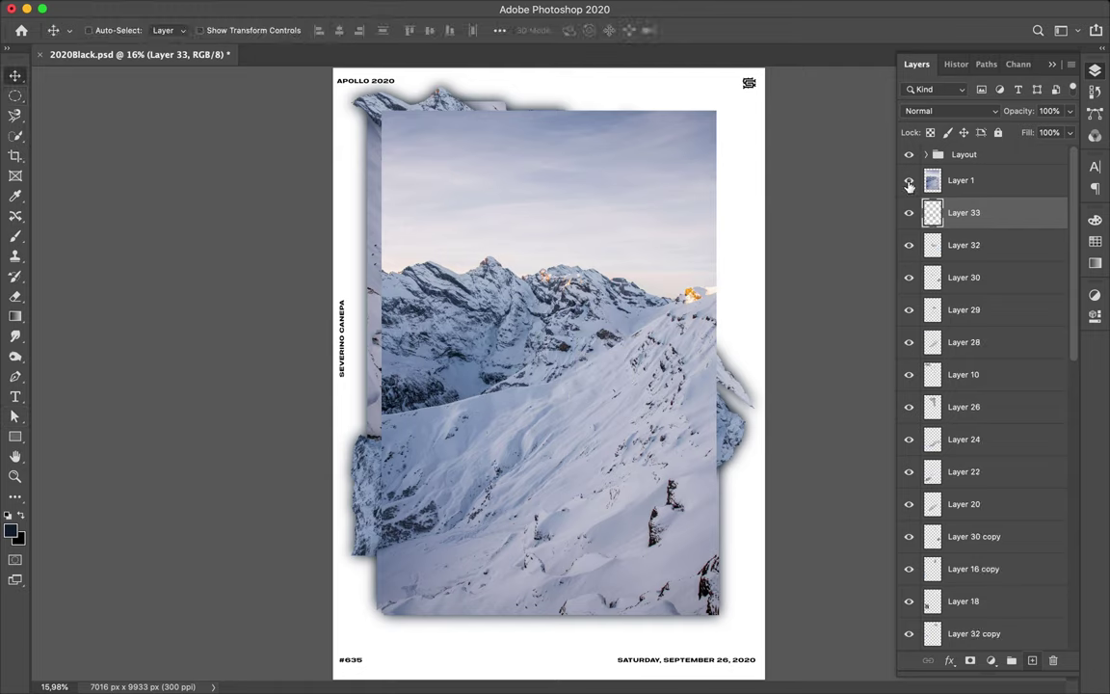
click(909, 181)
click(909, 180)
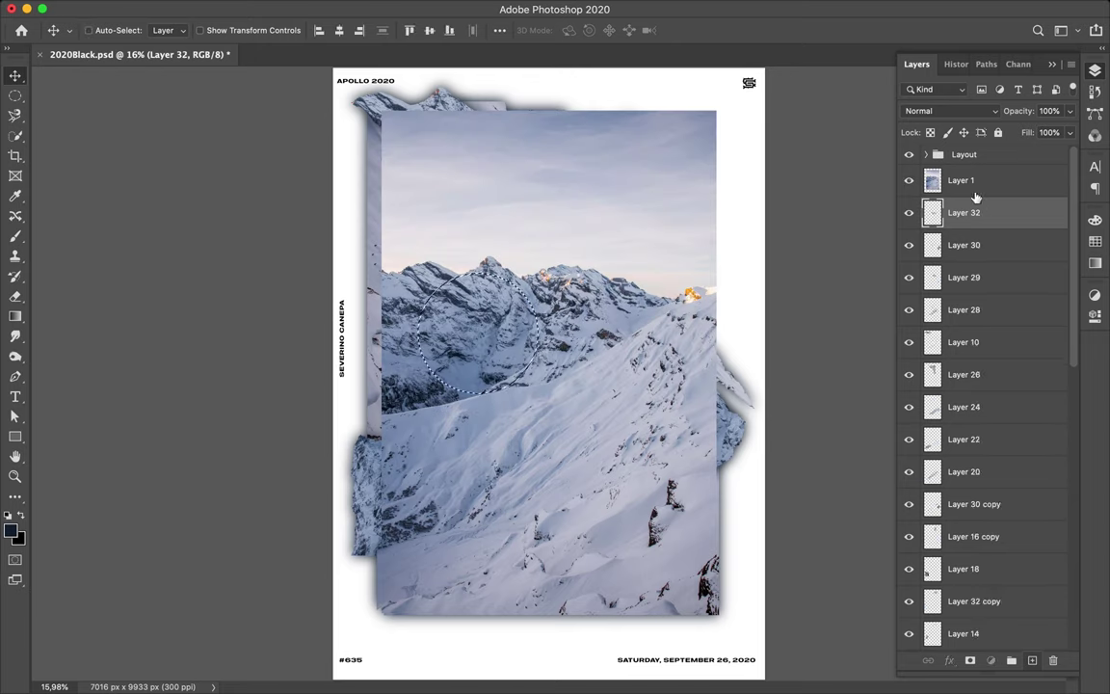
Fill a navy shadow, Gaussian-blur it, merge it beneath the circle, and hide Layer 1
key(b)
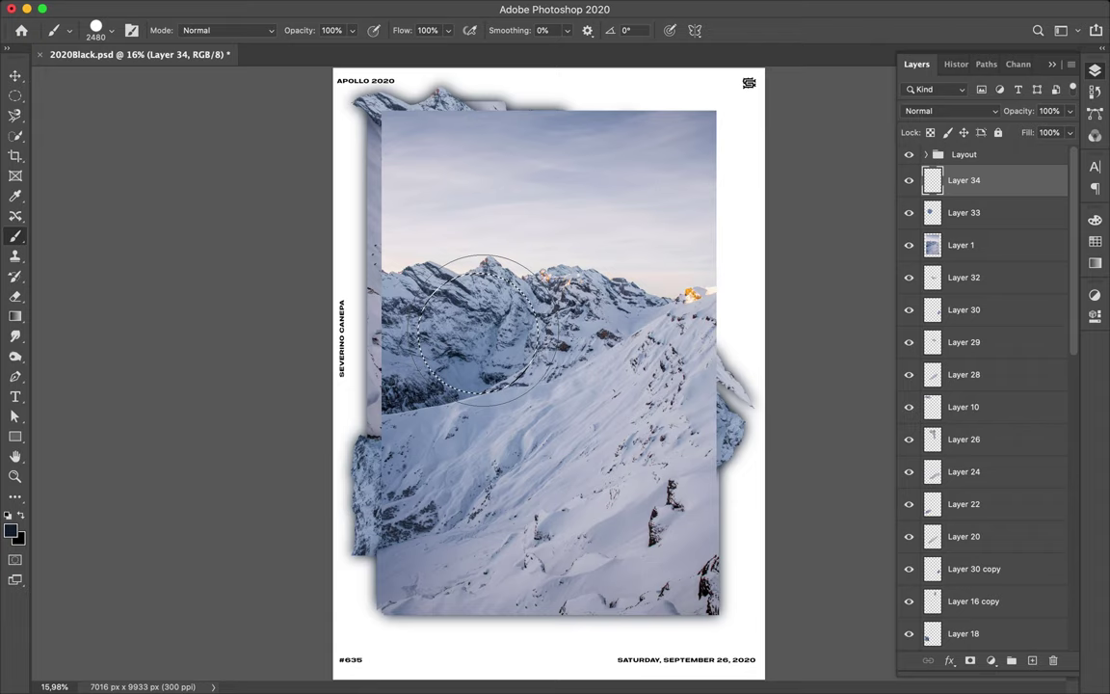
click(487, 328)
key(m)
click(359, 8)
click(999, 190)
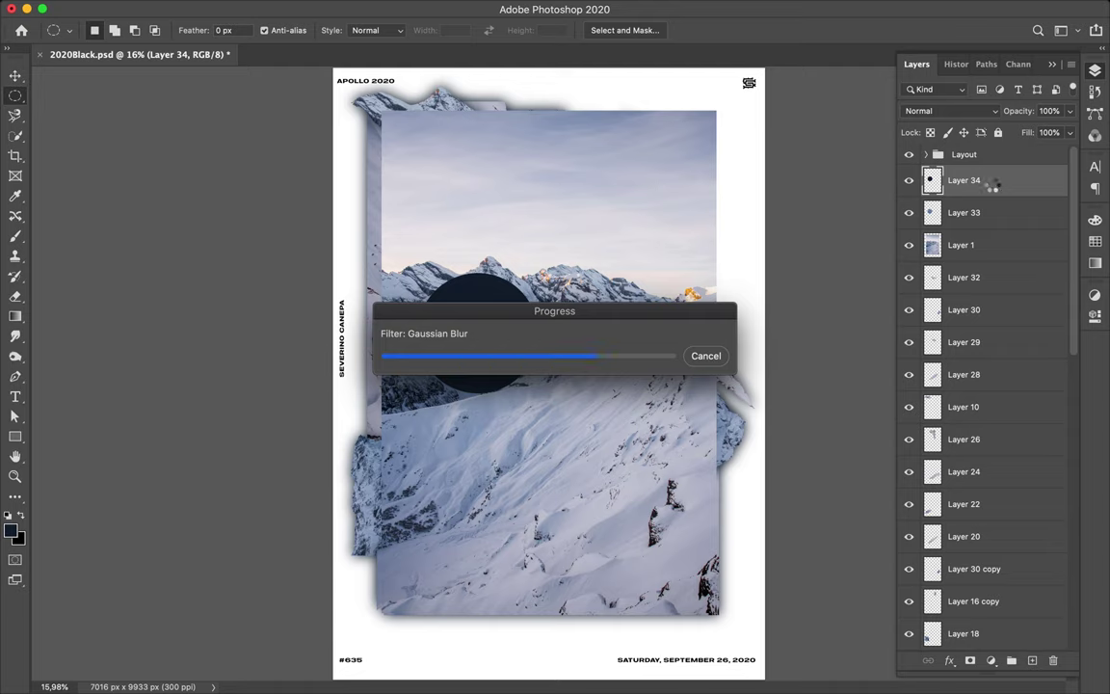
drag(992, 186, 992, 215)
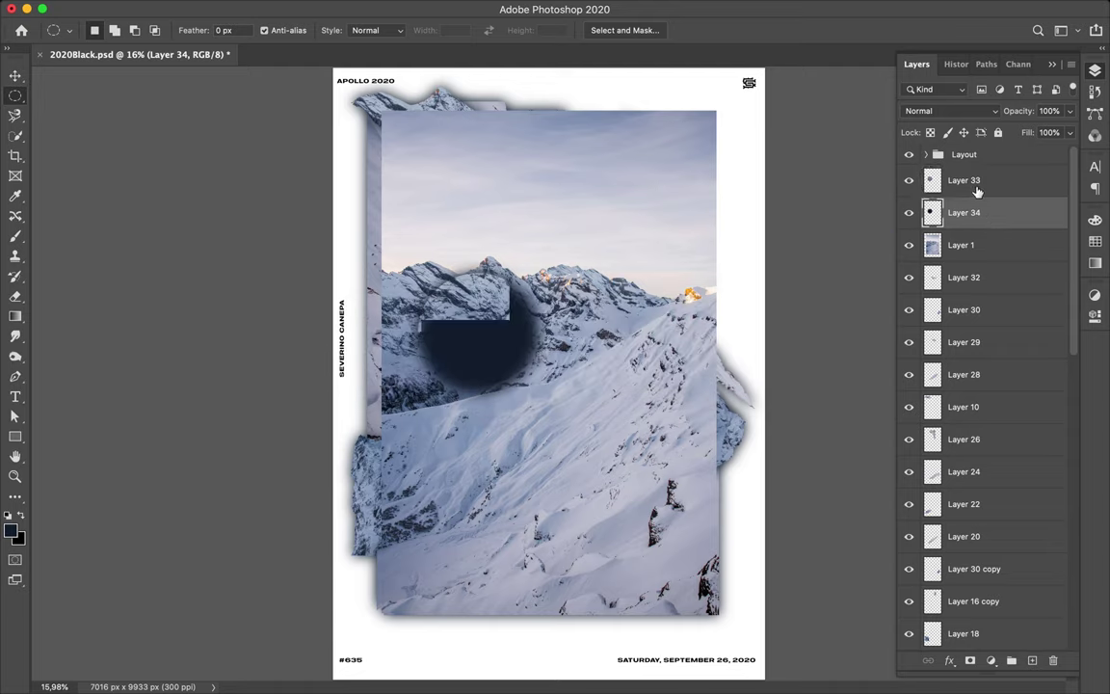
key(Delete)
click(908, 215)
Rescale the circle cutout and tuck it between Layer 22 copy and Layer 2
key(v)
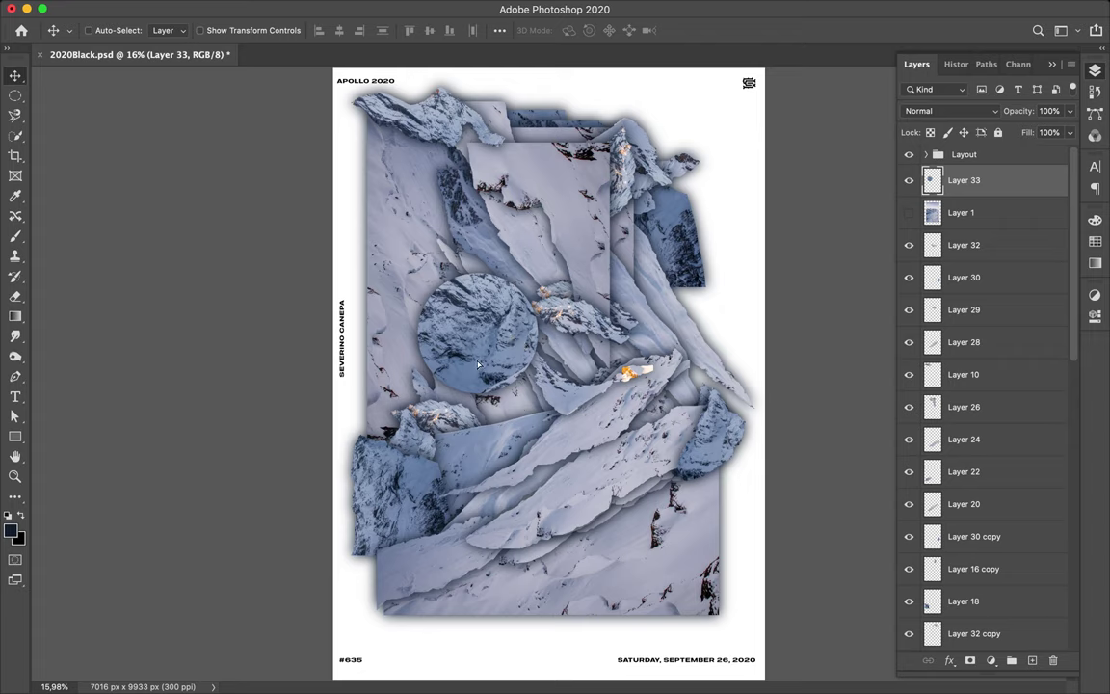
key(ctrl+t)
text(0)
key(Return)
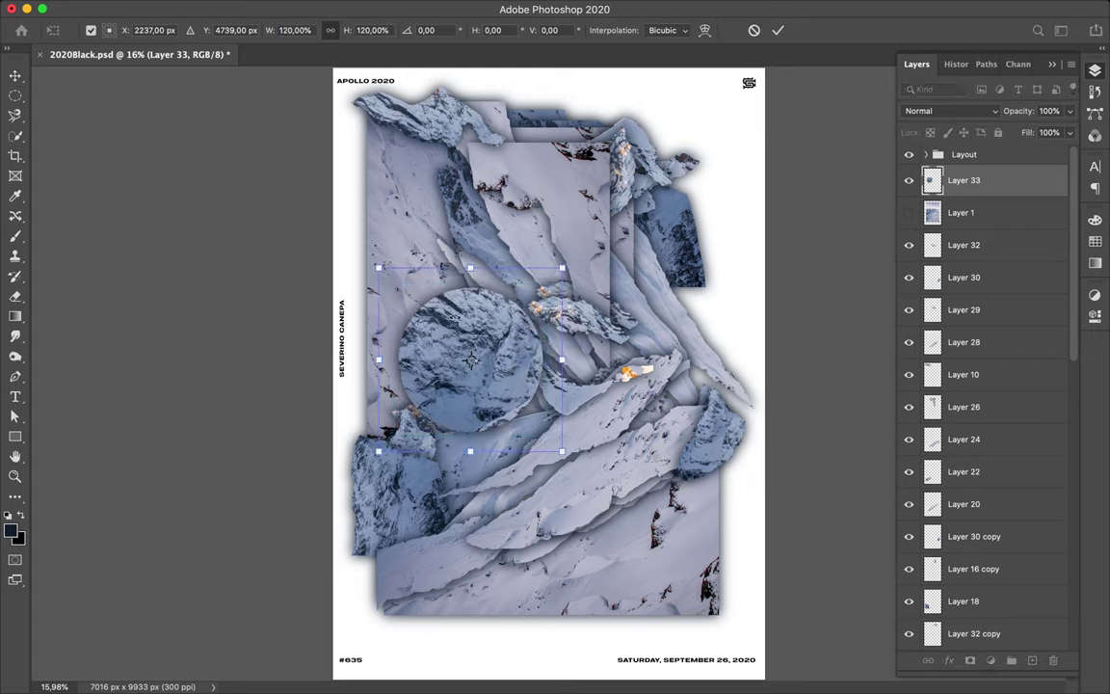
mouse_move(1009, 182)
mouse_down()
mouse_move(993, 627)
mouse_move(976, 545)
mouse_up()
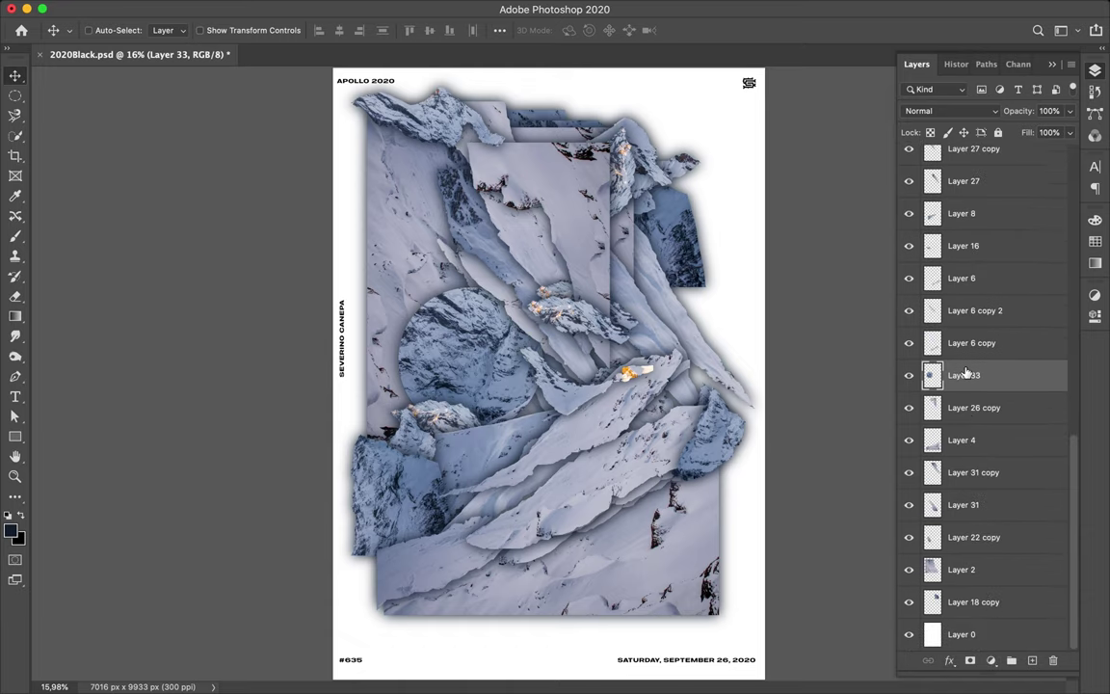
drag(463, 341, 467, 359)
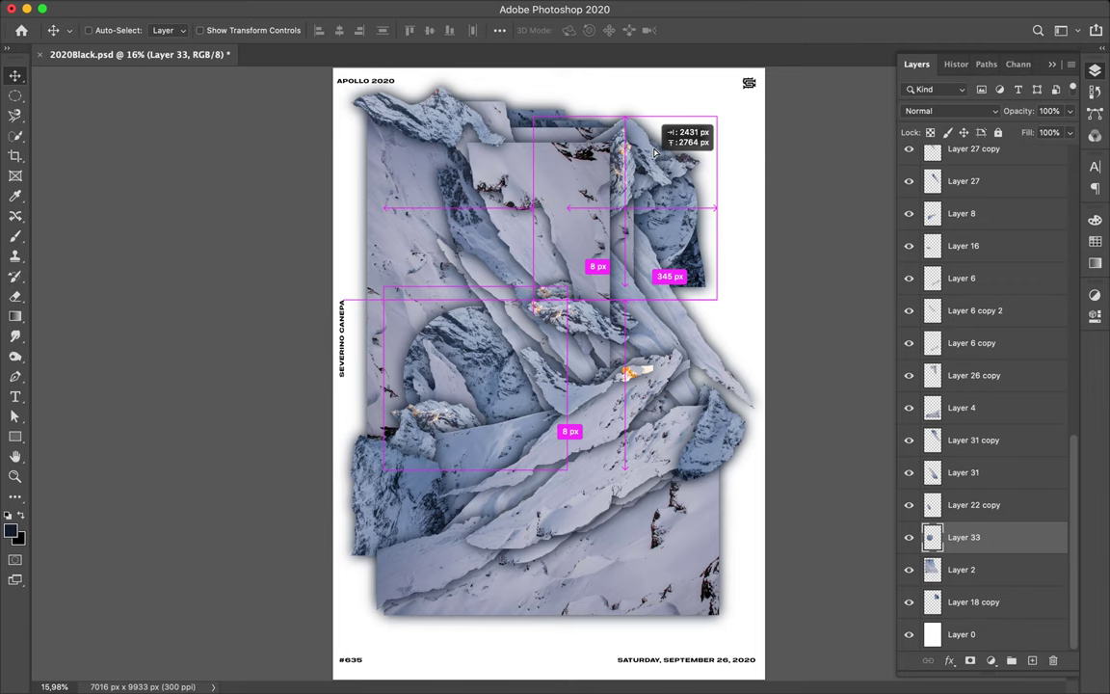
Duplicate the circle to the upper right, send the copy above Layer 0, and show the mountain photo
drag(573, 215, 678, 164)
key(ctrl+t)
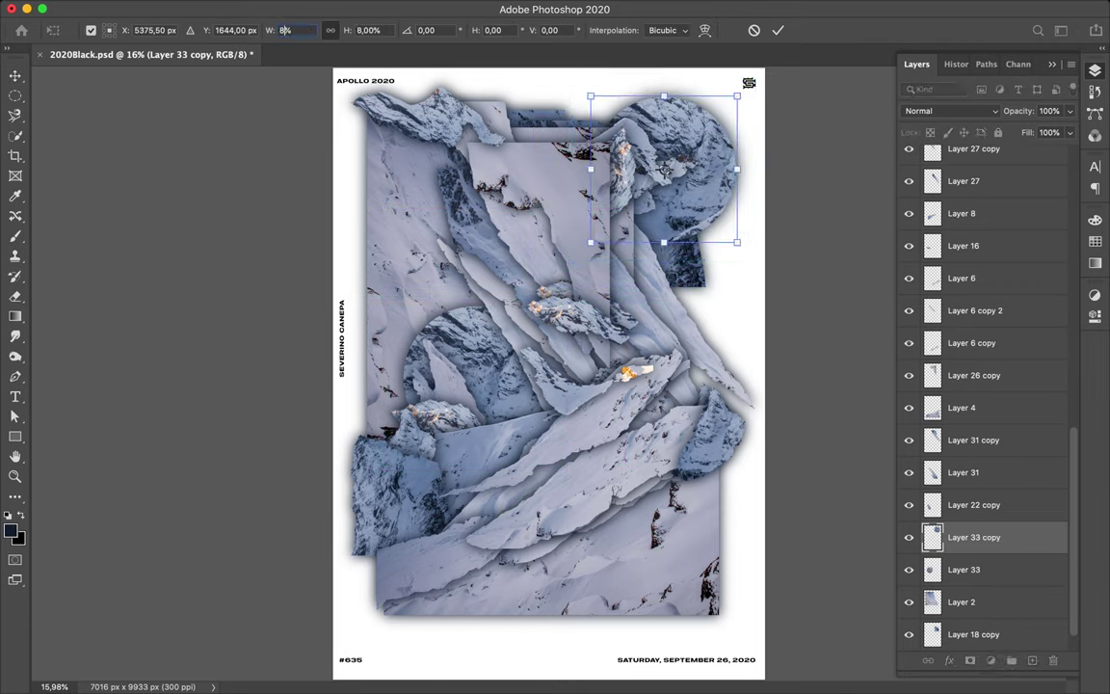
scroll(997, 530, down, 1)
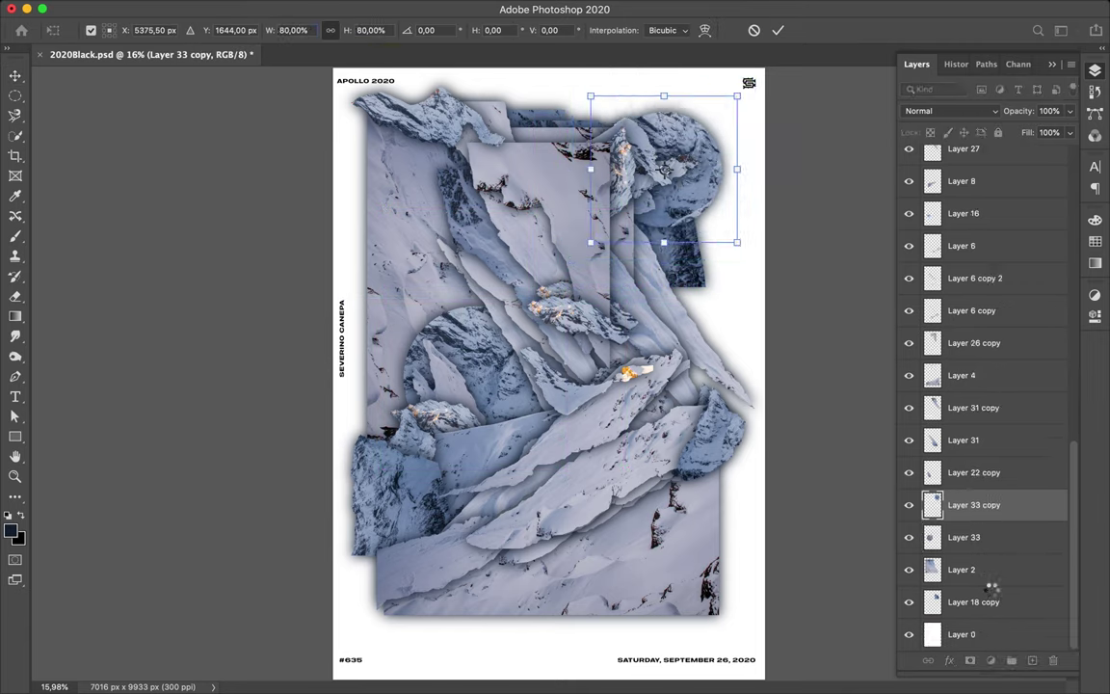
drag(992, 585, 985, 623)
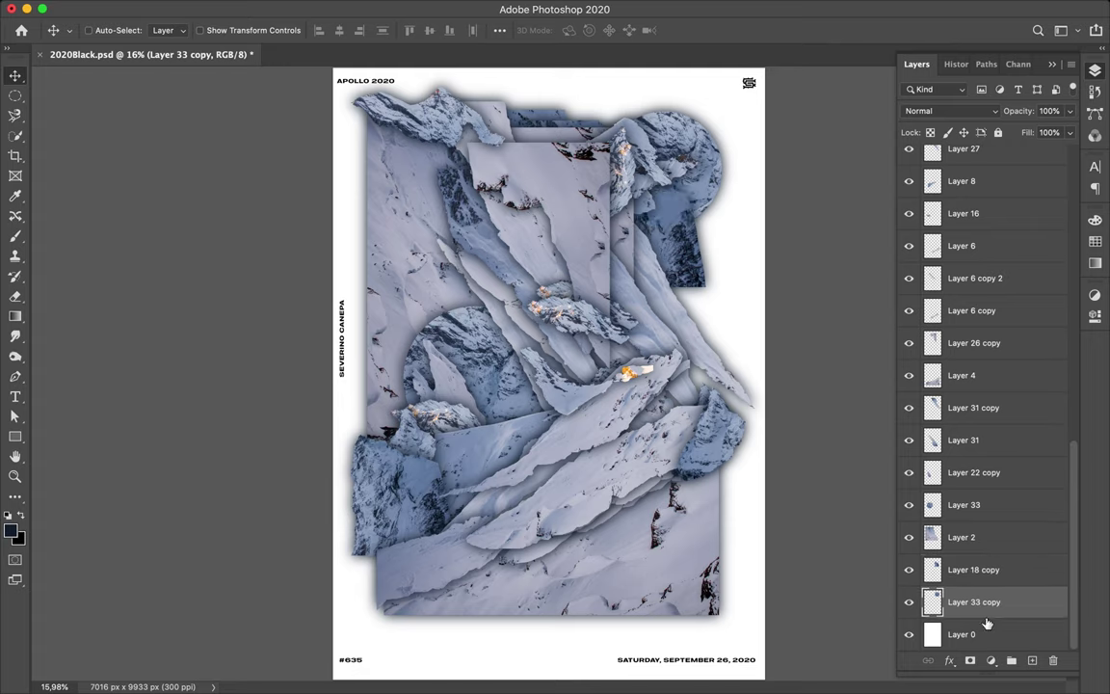
scroll(981, 404, up, 10)
click(908, 181)
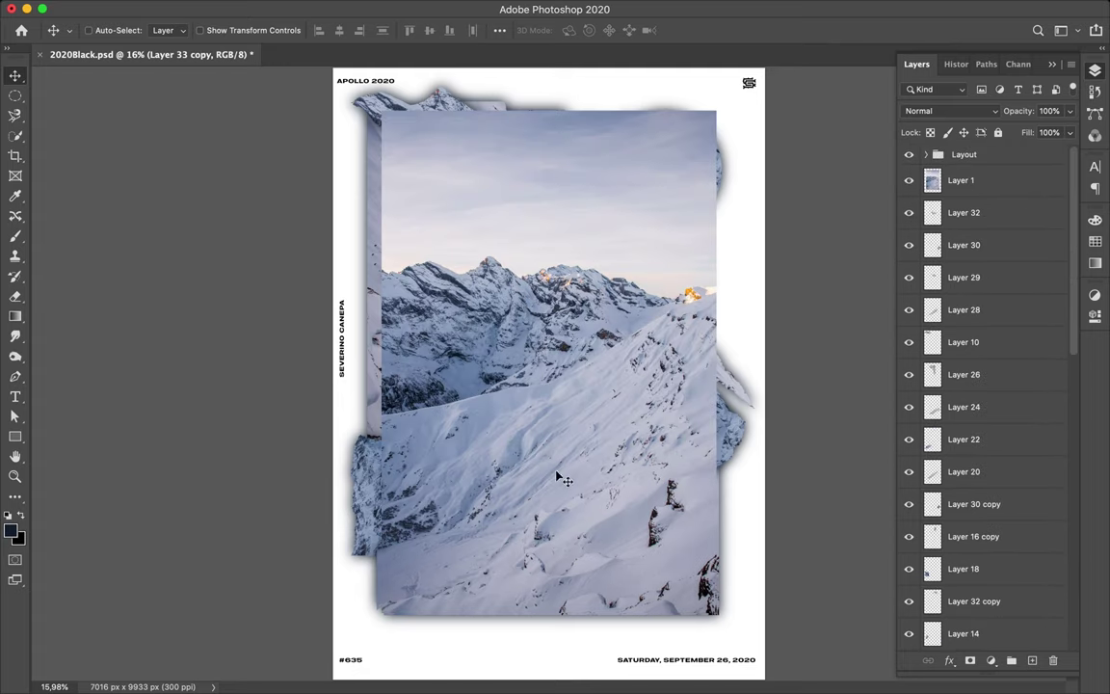
Trace a peak on the mountain photo with Magnetic Lasso and copy it to its own layer
key(l)
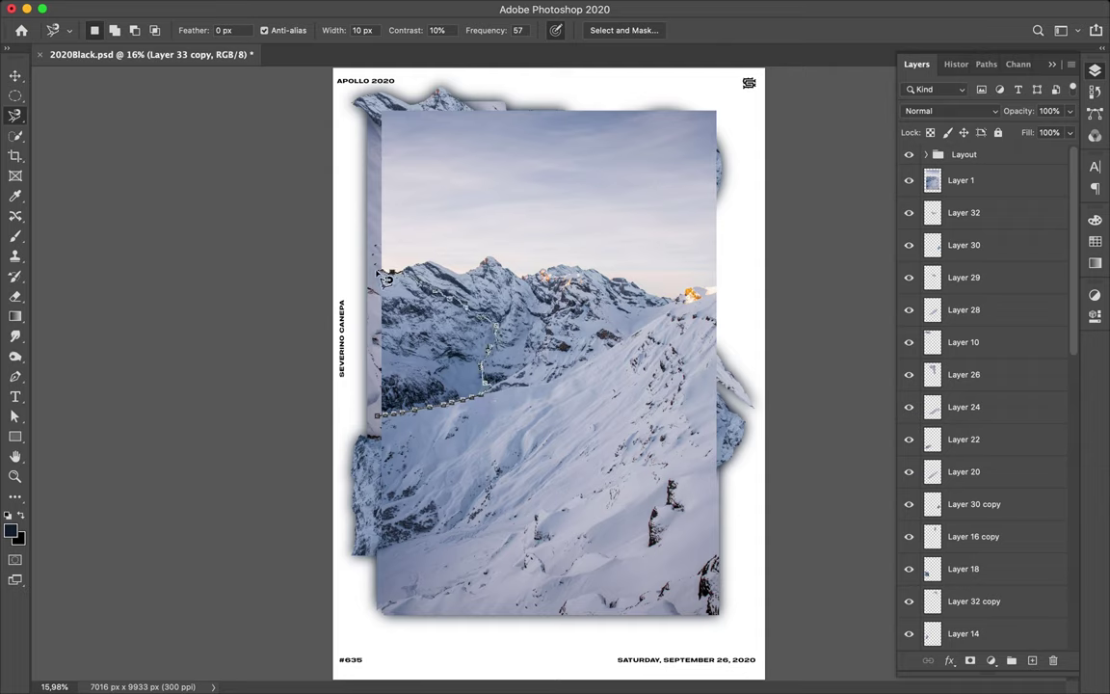
click(384, 425)
key(ctrl+c)
key(Return)
click(958, 183)
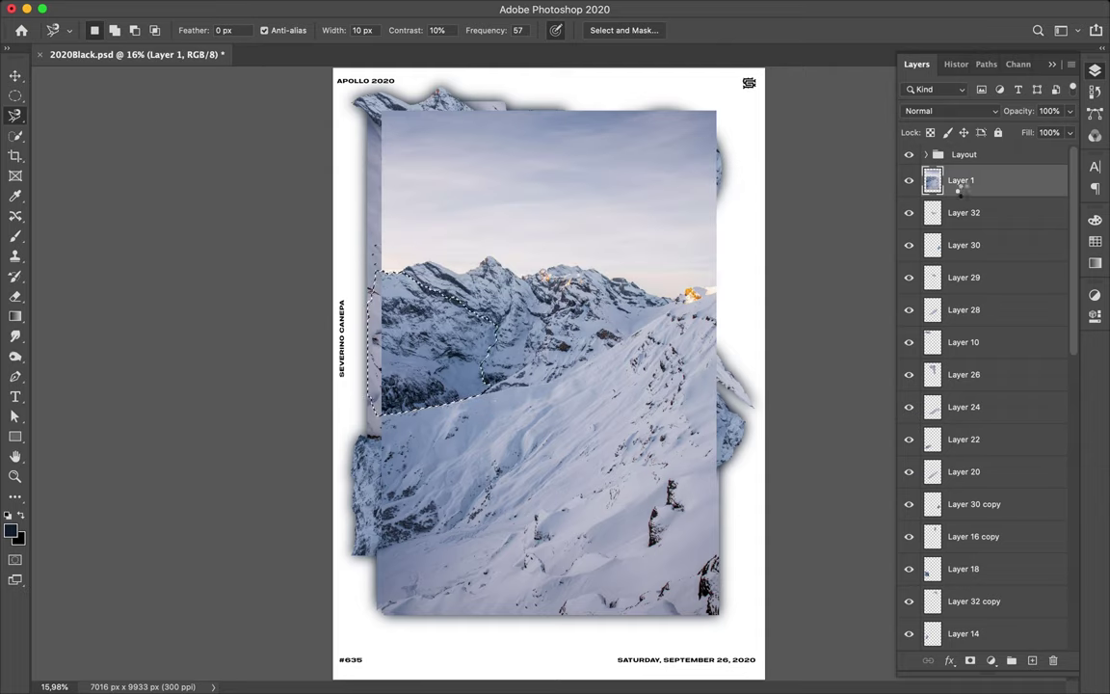
key(v)
drag(433, 252, 550, 280)
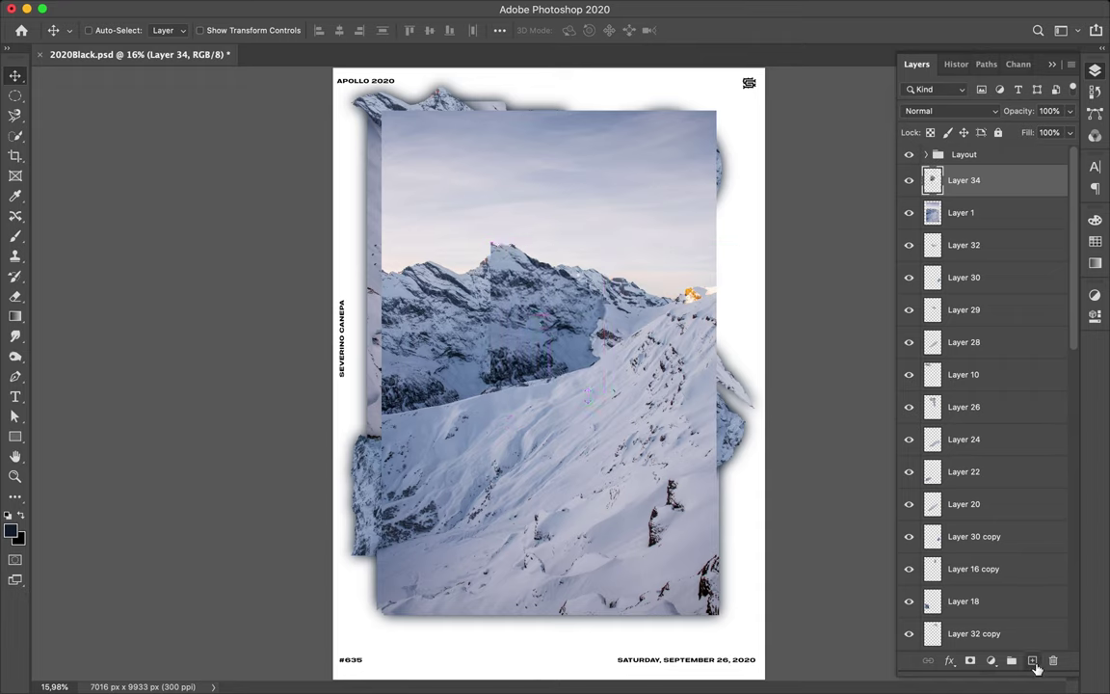
Paint a dark navy shape, blur it, then delete the blurred shape layer
key(b)
drag(520, 308, 491, 377)
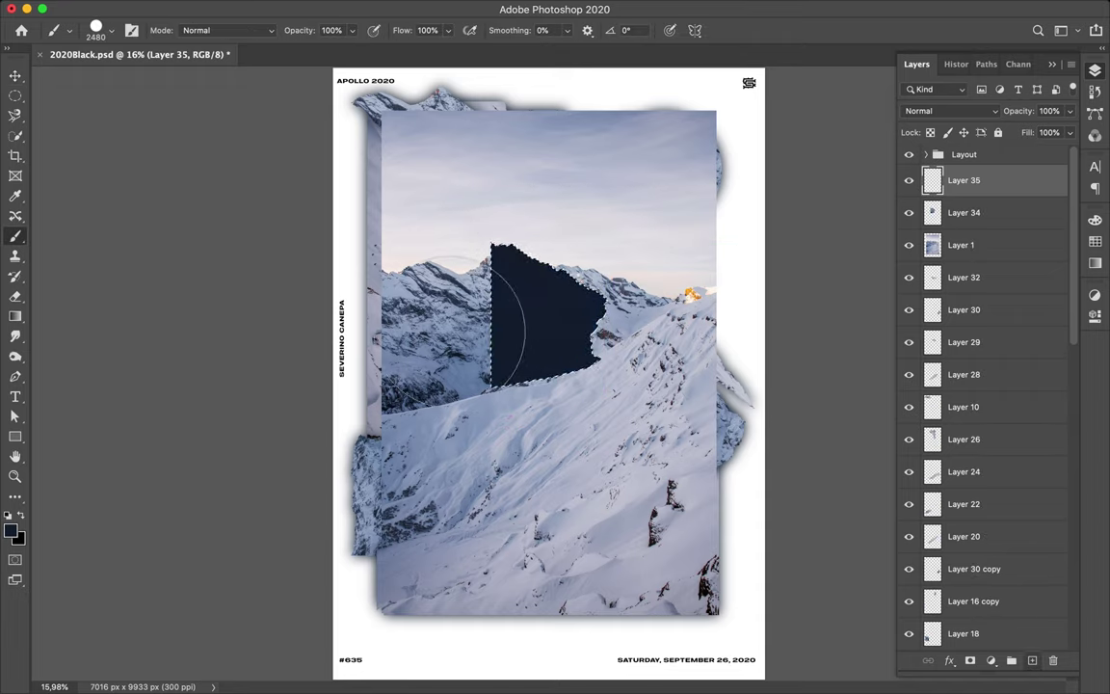
key(m)
click(363, 8)
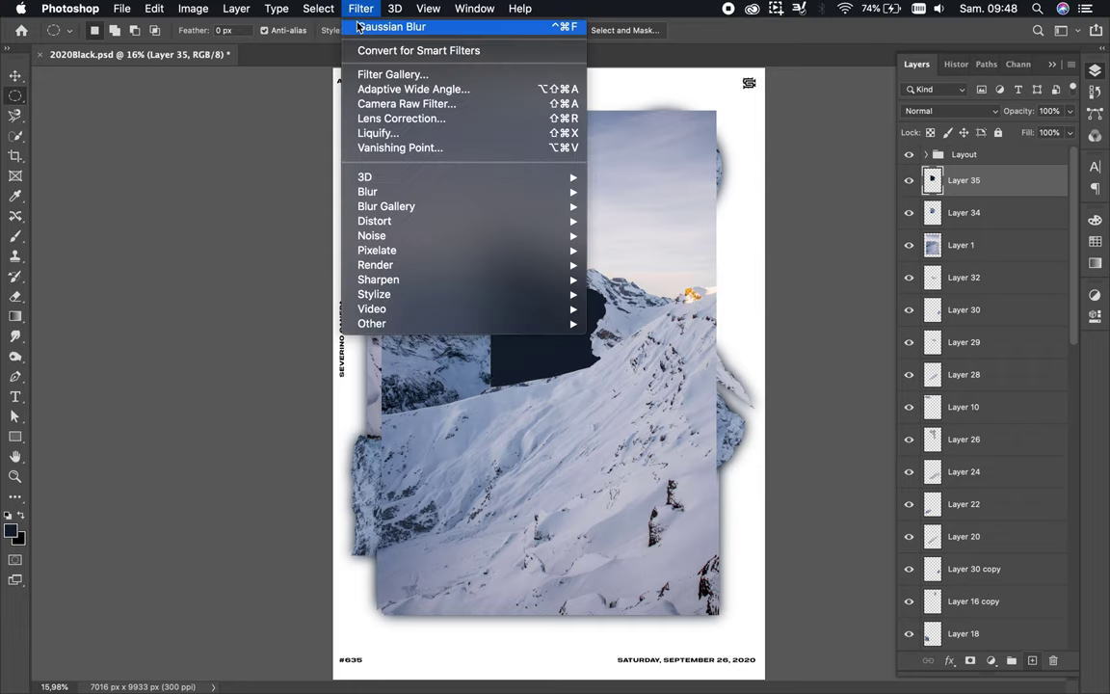
key(super+d)
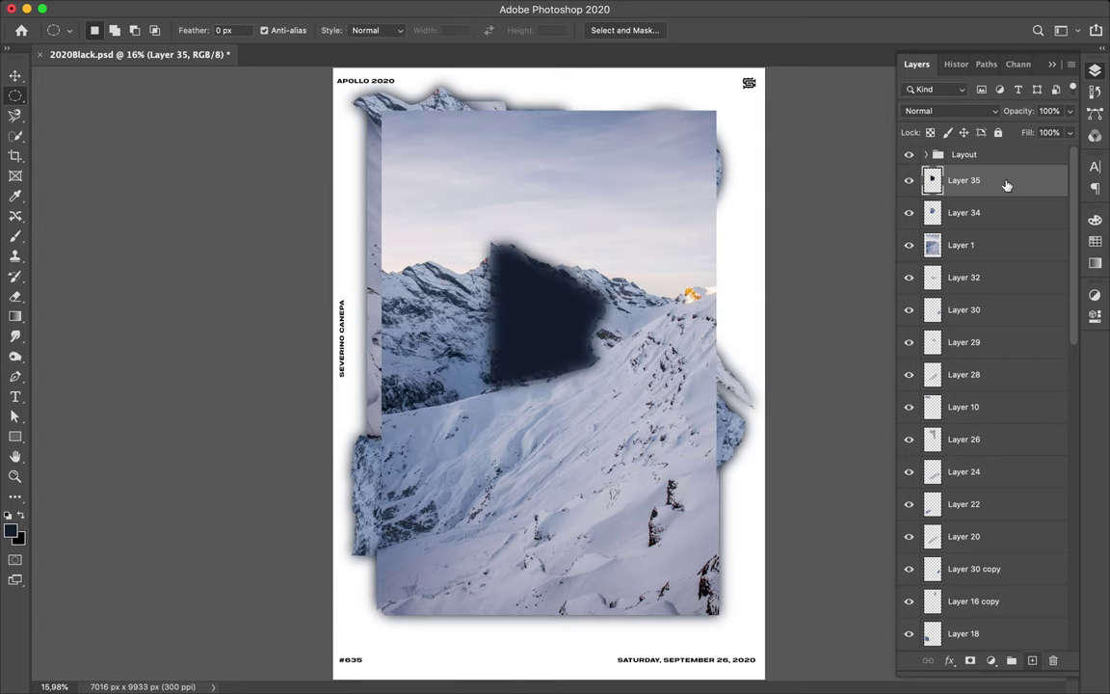
key(BackSpace)
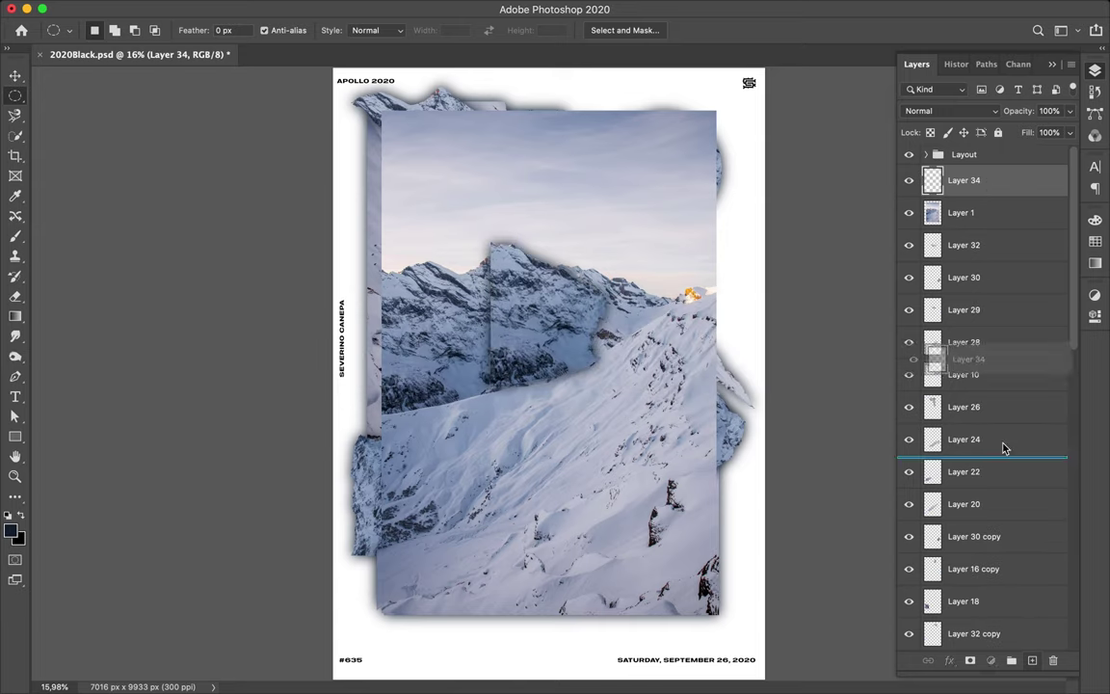
Place the peak layer below Layer 24, hide the mountain photo, and position the peak lower right
drag(990, 189, 991, 454)
click(909, 180)
key(v)
mouse_move(386, 479)
mouse_down()
mouse_move(696, 501)
mouse_move(648, 496)
mouse_up()
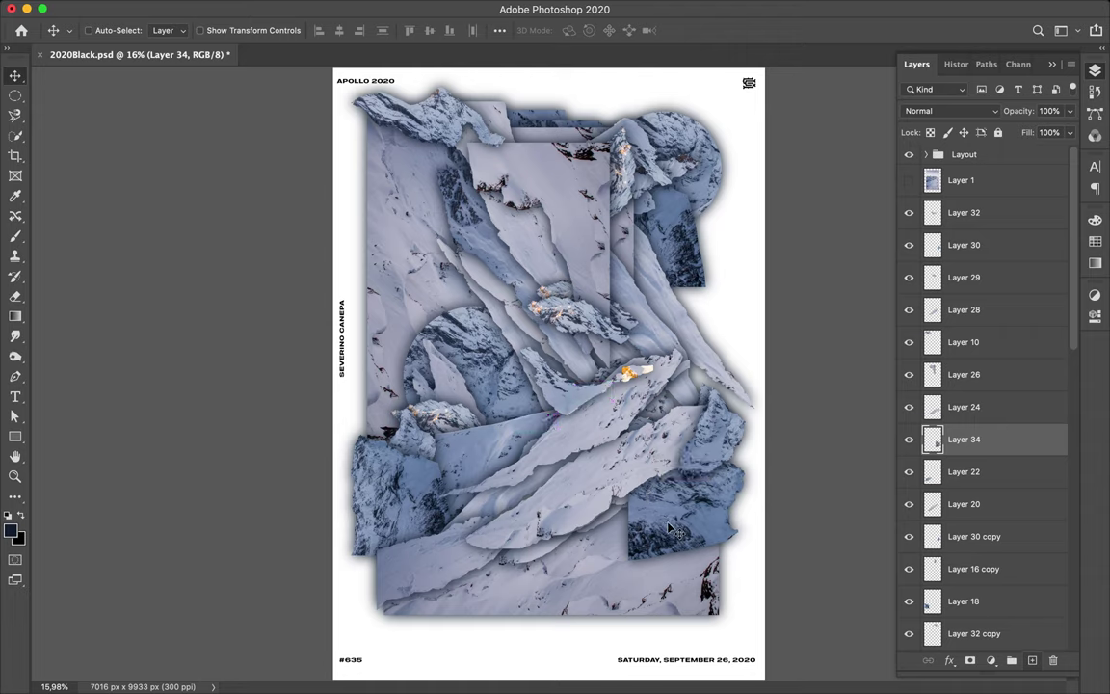
Add an 80% copy of the peak rotated 180° at the lower left
key(ctrl+j)
key(ctrl+t)
click(289, 30)
text(80)
key(Return)
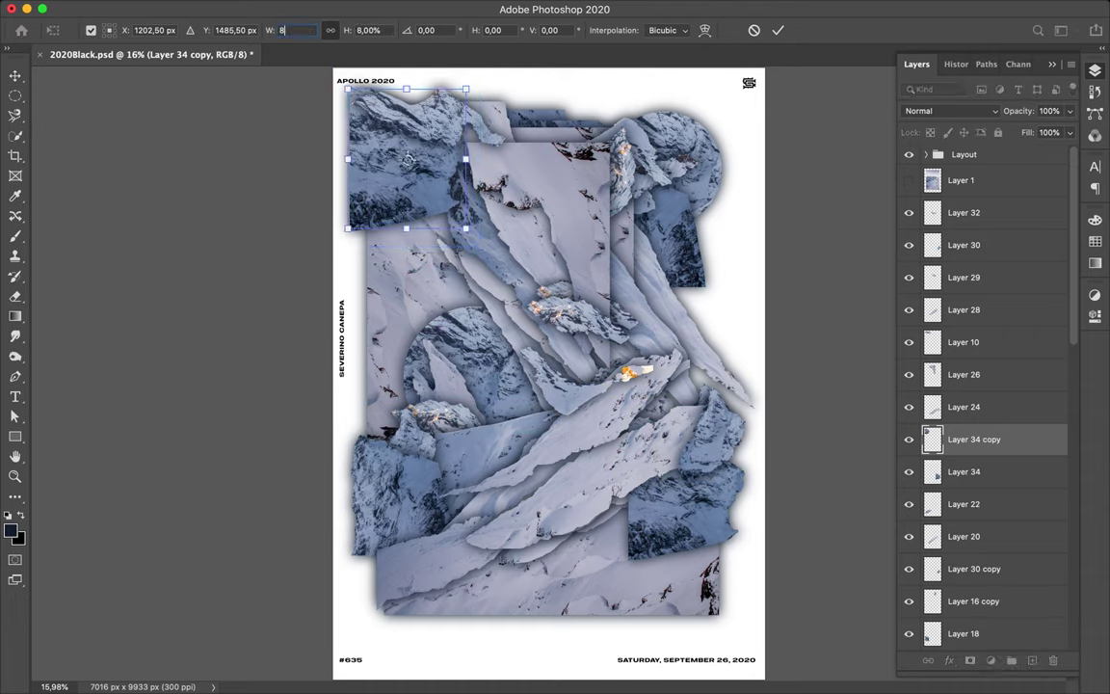
drag(338, 77, 452, 244)
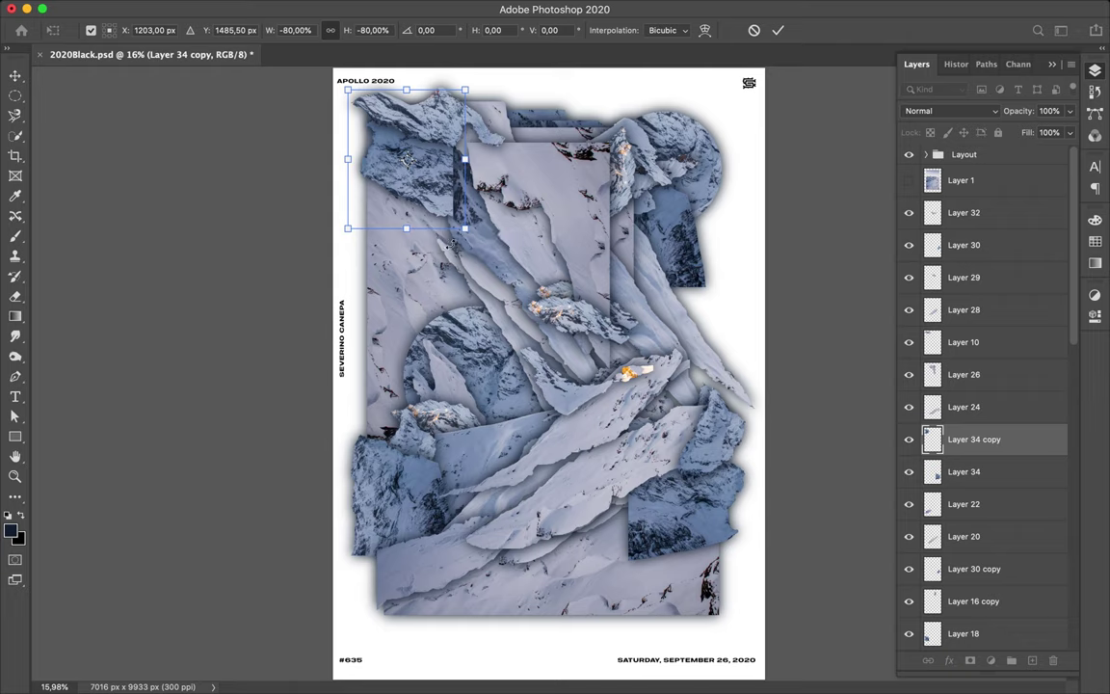
key(Return)
drag(424, 185, 374, 608)
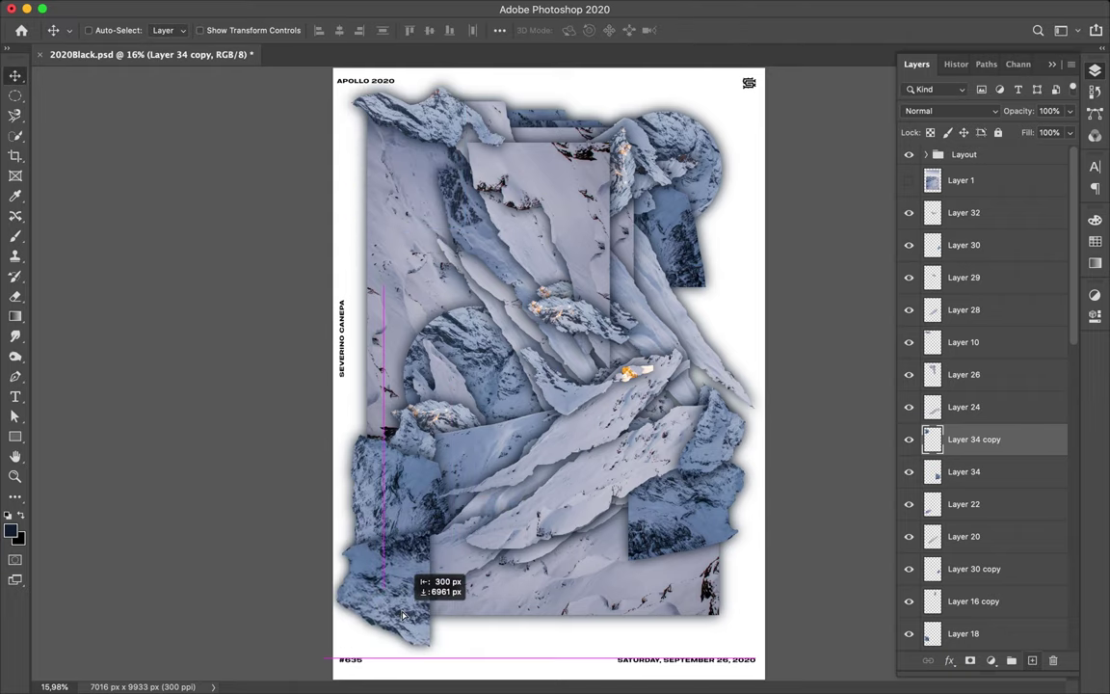
Save the poster, select the background layer, and fit the poster in view
key(ctrl+s)
key(alt+comma)
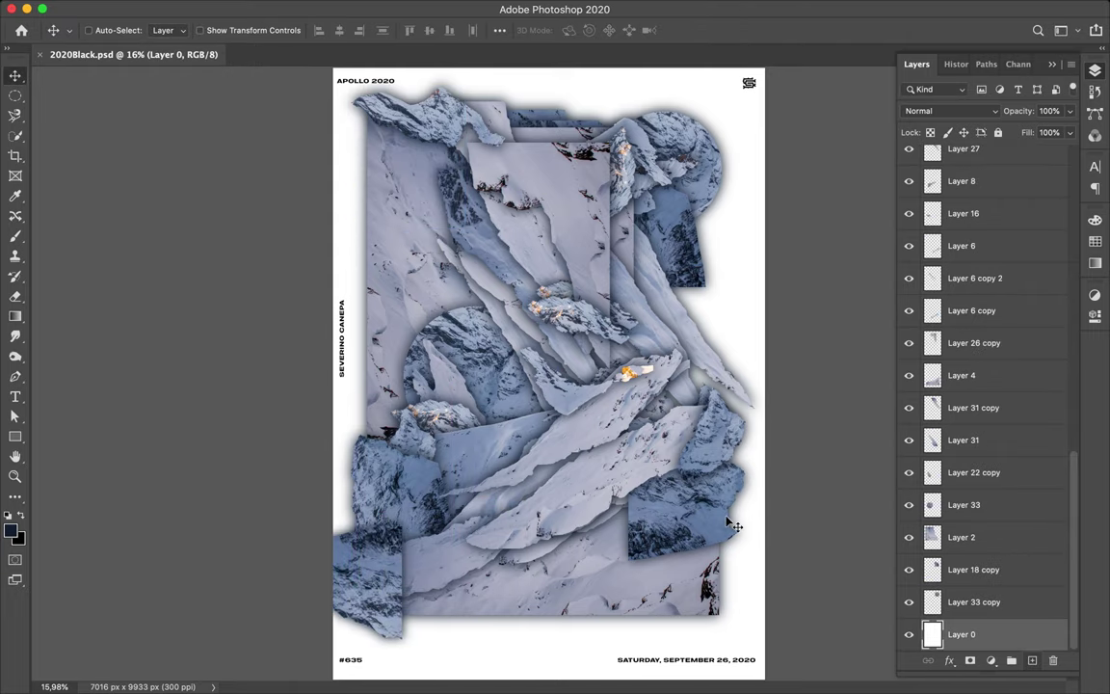
key(ctrl+0)
Draw a full-canvas rectangle filled with the blue-to-magenta gradient preset
key(u)
drag(347, 89, 755, 661)
click(170, 30)
click(109, 55)
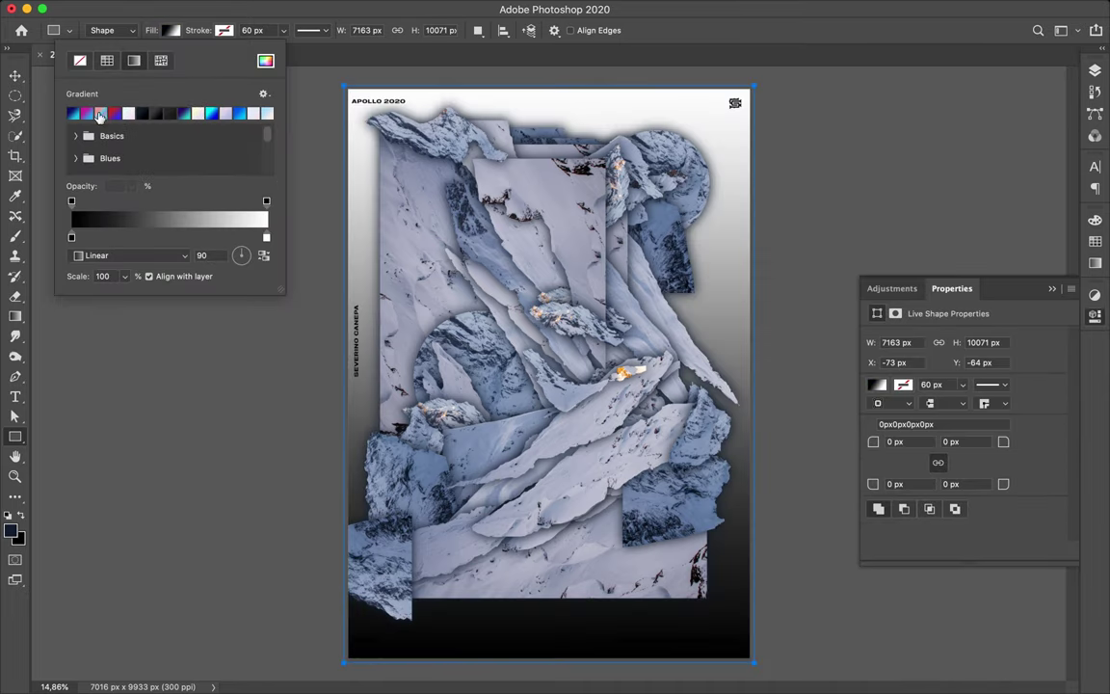
click(90, 106)
Duplicate the gradient to the top, test a blend mode, hide it, and place a text cursor
key(v)
drag(967, 636, 964, 174)
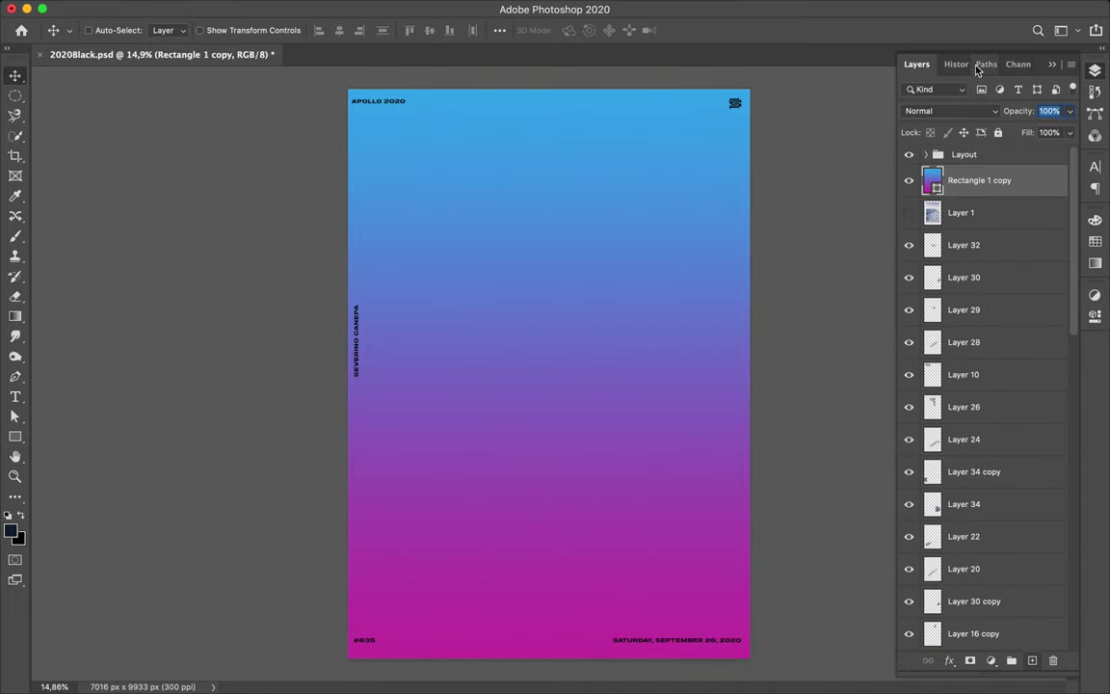
click(951, 111)
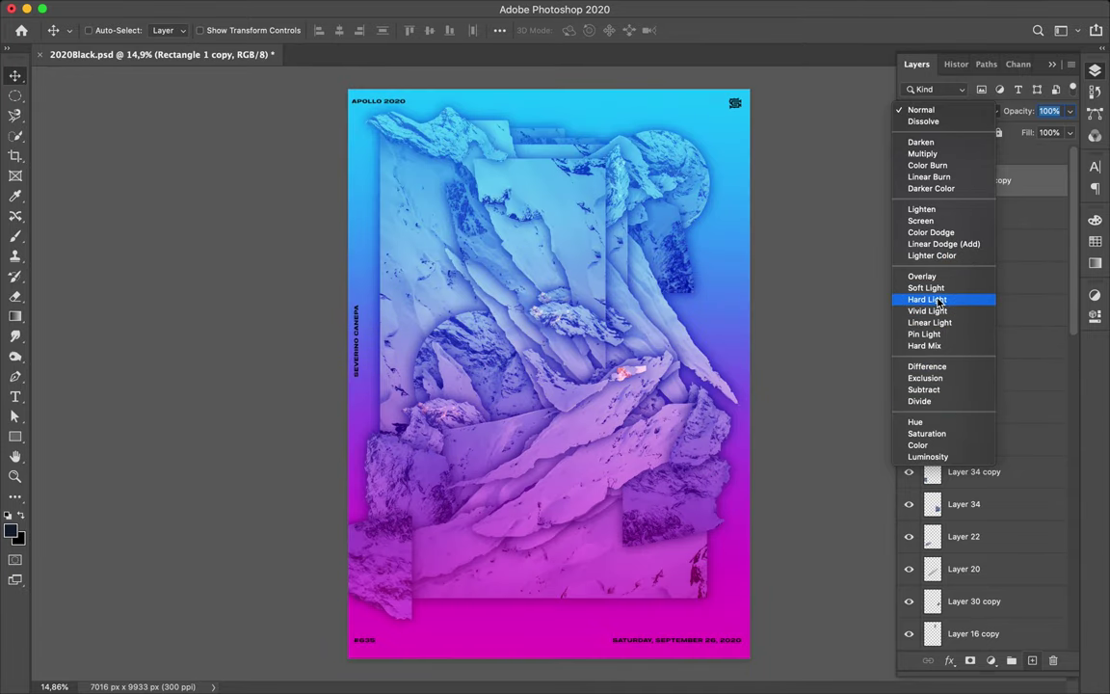
click(930, 311)
click(908, 180)
key(t)
click(410, 246)
Type the letter A and enlarge it toward the upper left
text(A)
key(ctrl+t)
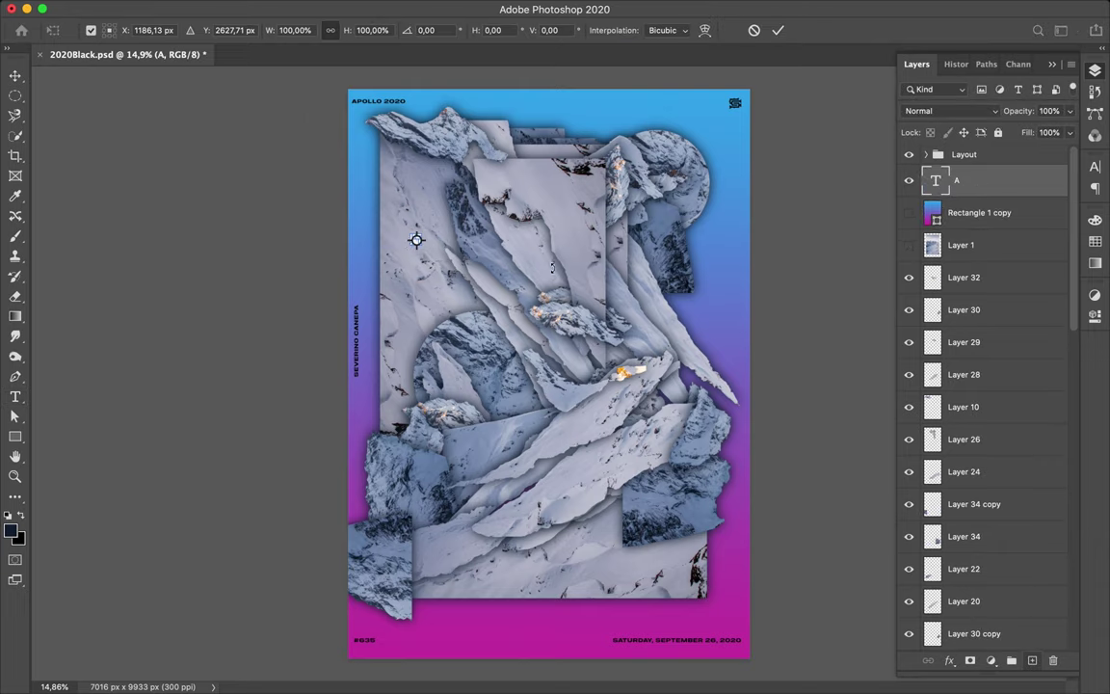
drag(451, 275, 458, 262)
key(Return)
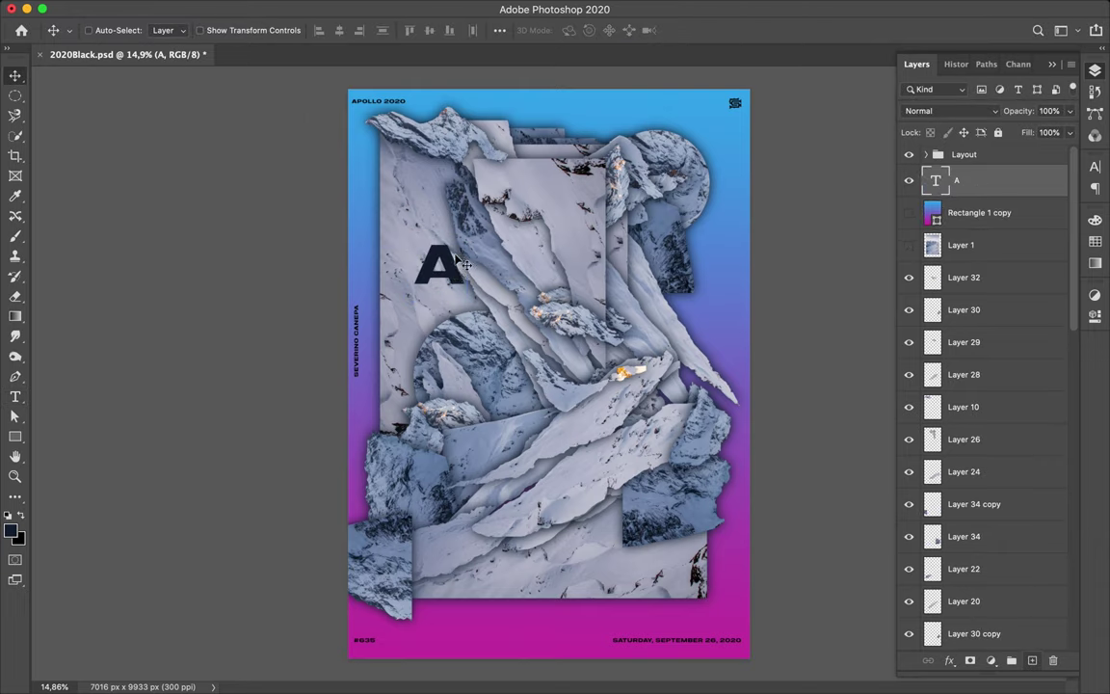
Set the letter A's font to Galeana Extended Bold
click(1094, 166)
click(999, 189)
scroll(915, 443, down, 10)
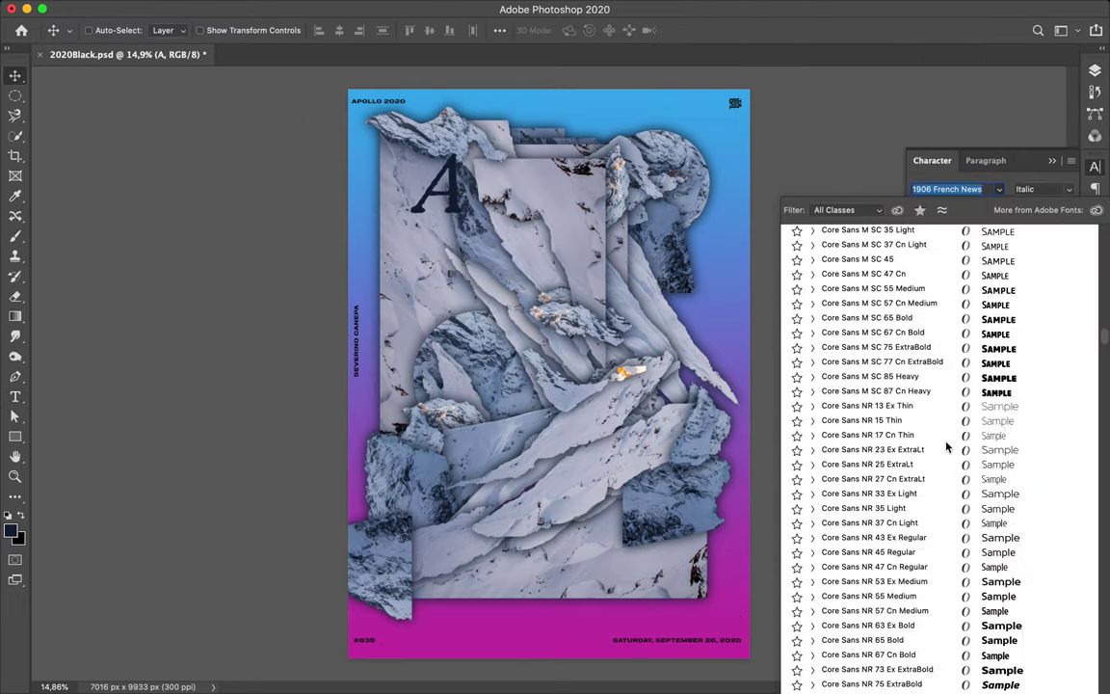
scroll(916, 443, down, 10)
scroll(925, 518, down, 5)
key(Down)
key(Down)
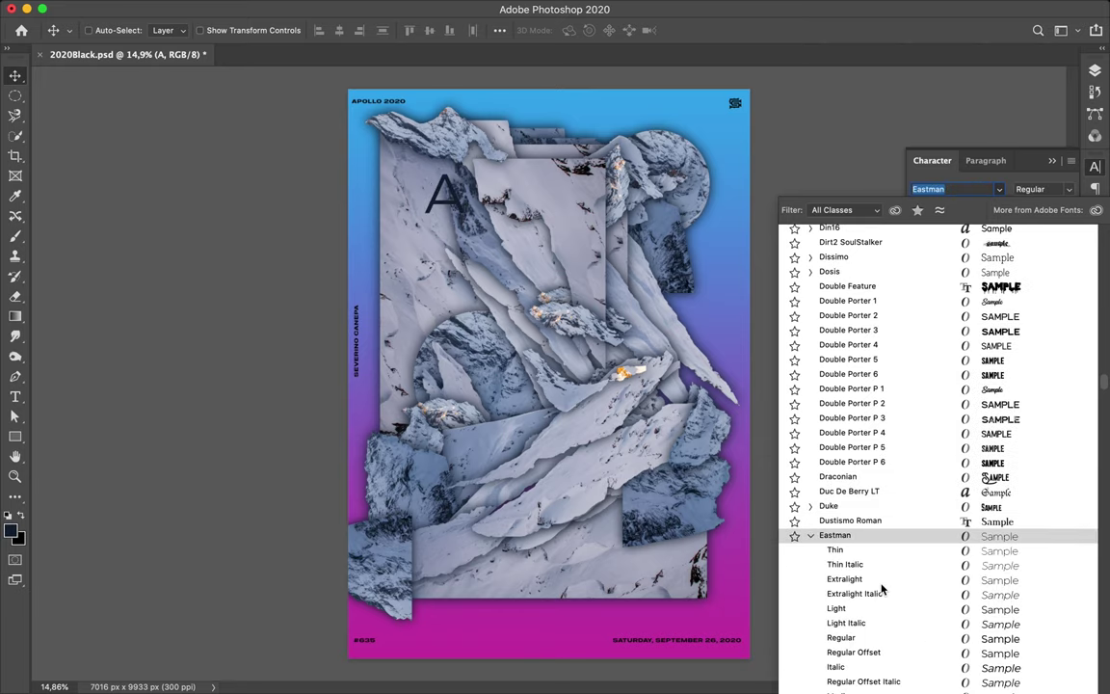
key(Down)
key(Down)
key(Down)
scroll(881, 579, down, 4)
scroll(881, 590, down, 5)
scroll(881, 590, down, 6)
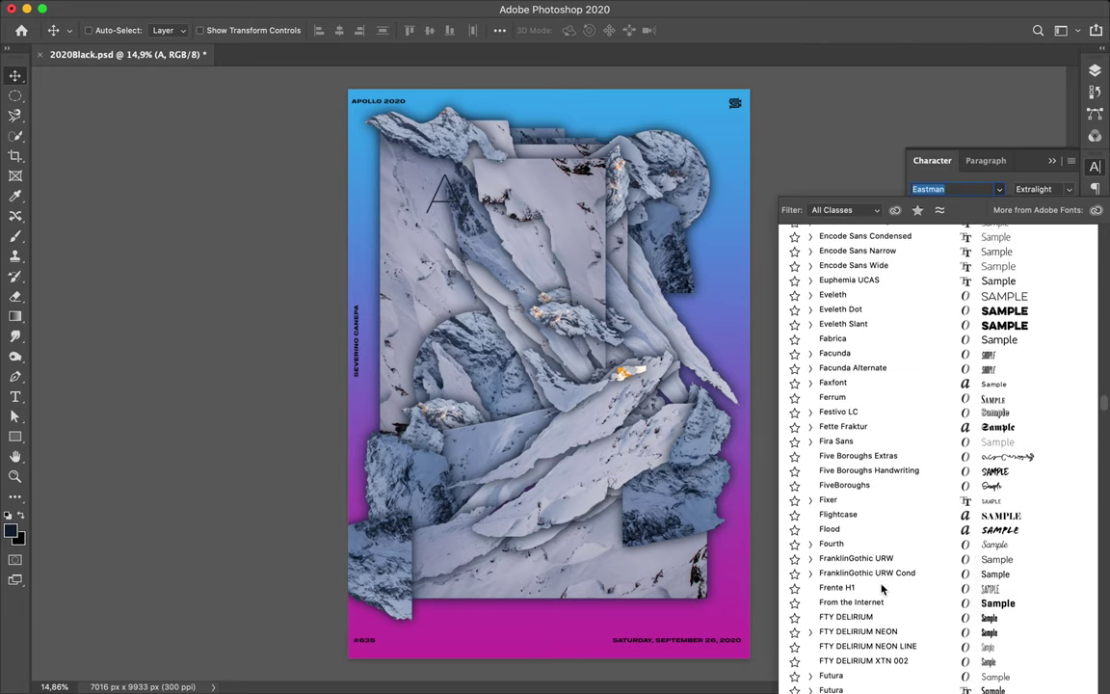
scroll(867, 583, down, 10)
scroll(820, 575, down, 1)
click(812, 569)
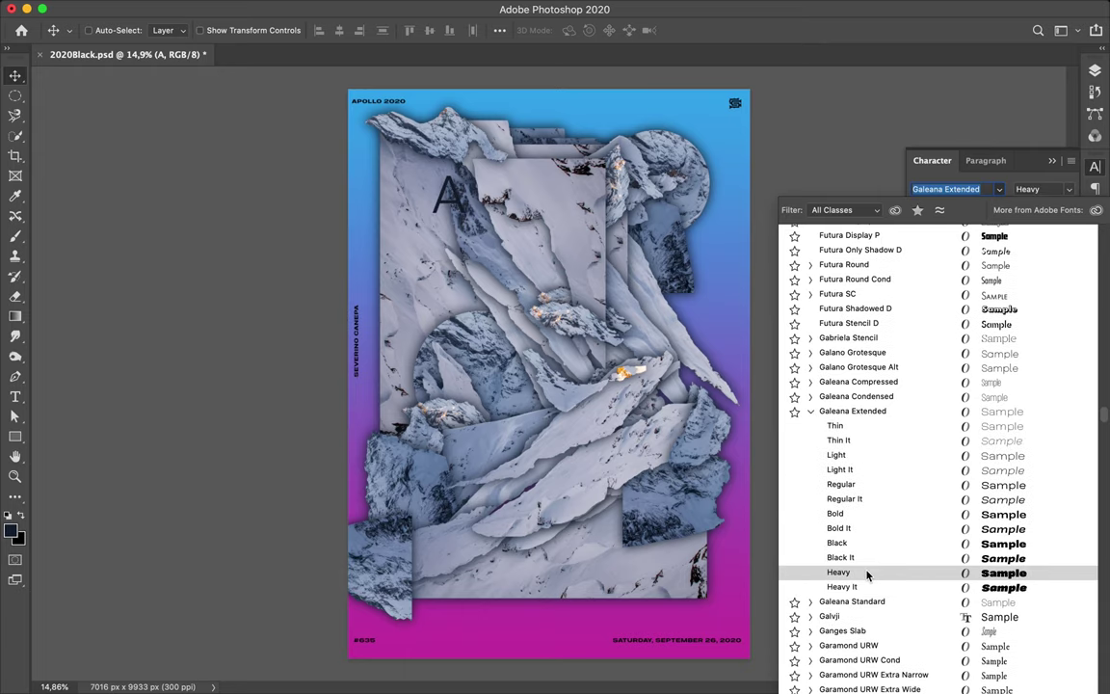
click(828, 510)
Colour the letter white (#ffffff)
click(1054, 257)
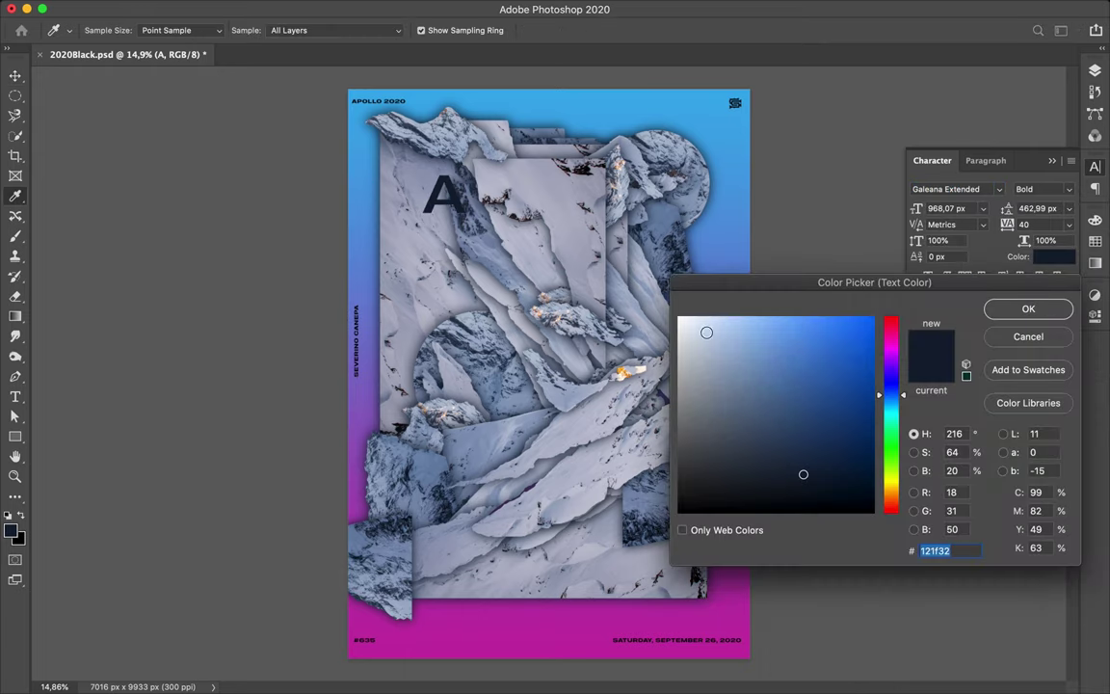
text(ffffff)
click(1025, 305)
click(1095, 73)
Move the A letter layer down the stack beneath Layer 27 copy
drag(992, 180, 990, 620)
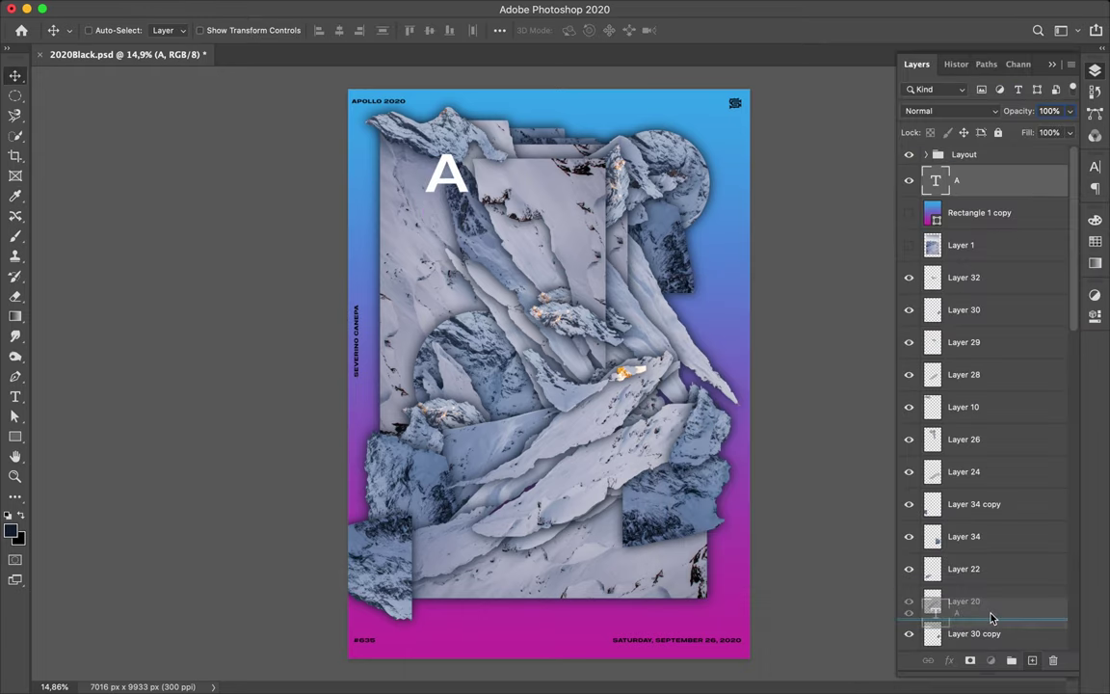
scroll(997, 537, down, 3)
drag(993, 386, 985, 619)
drag(987, 503, 975, 557)
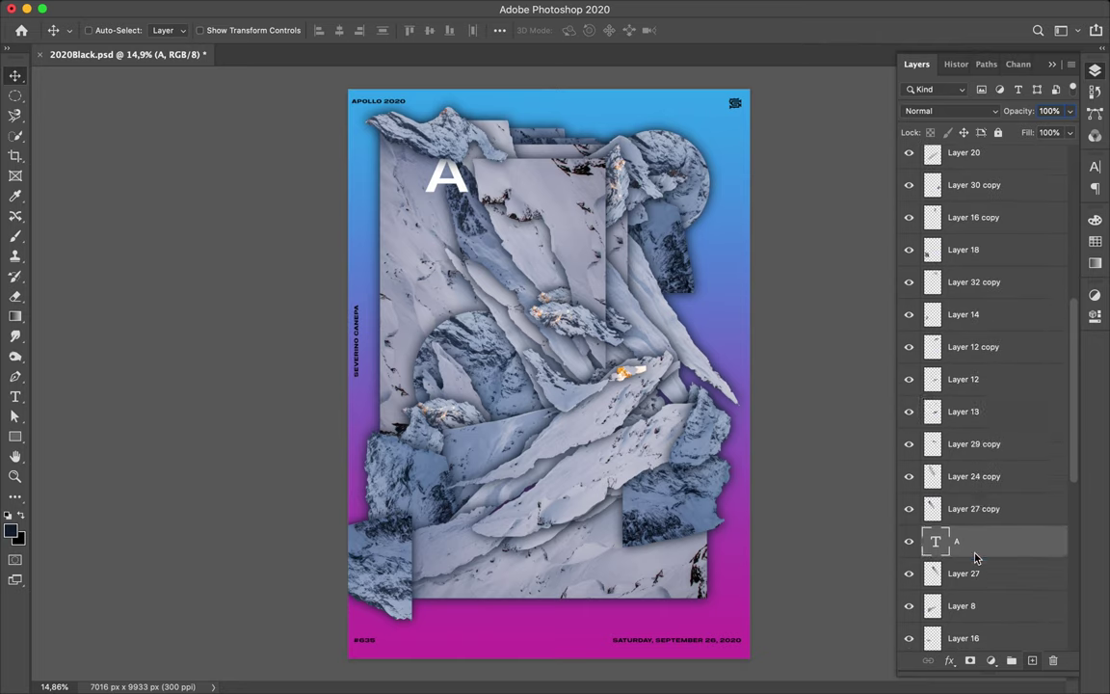
Duplicate the letter to its right, retype it as P, and place it below Layer 12 copy
mouse_move(502, 170)
mouse_down()
mouse_move(517, 141)
mouse_move(617, 126)
mouse_move(604, 150)
mouse_move(613, 152)
mouse_up()
double_click(935, 540)
text(L)
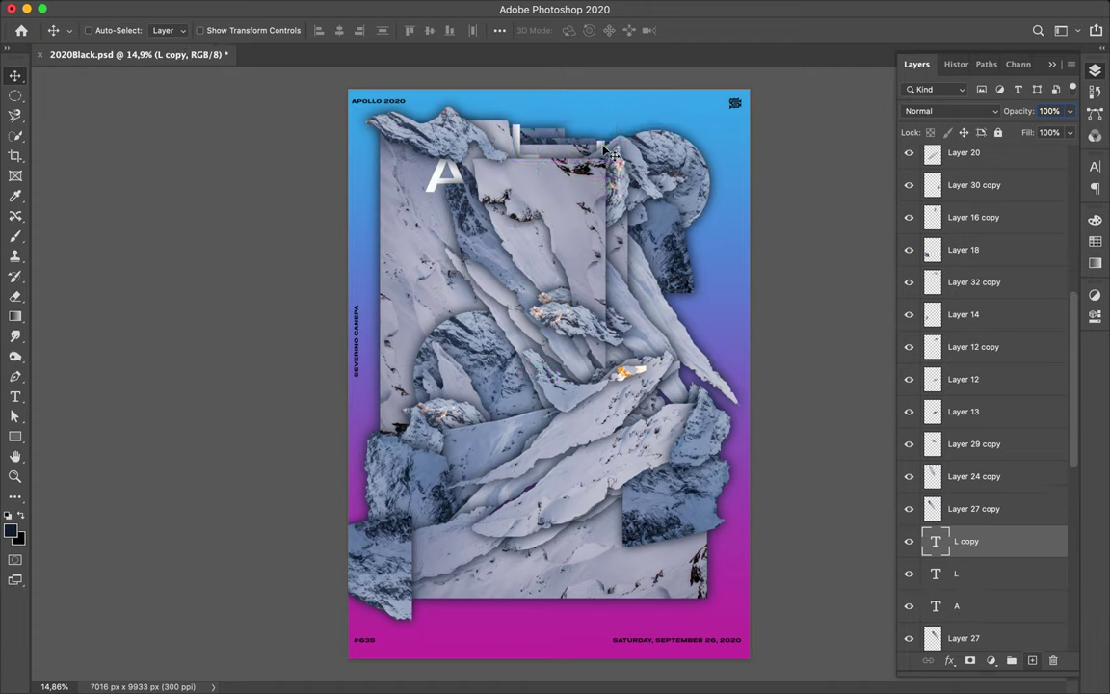
text(t)
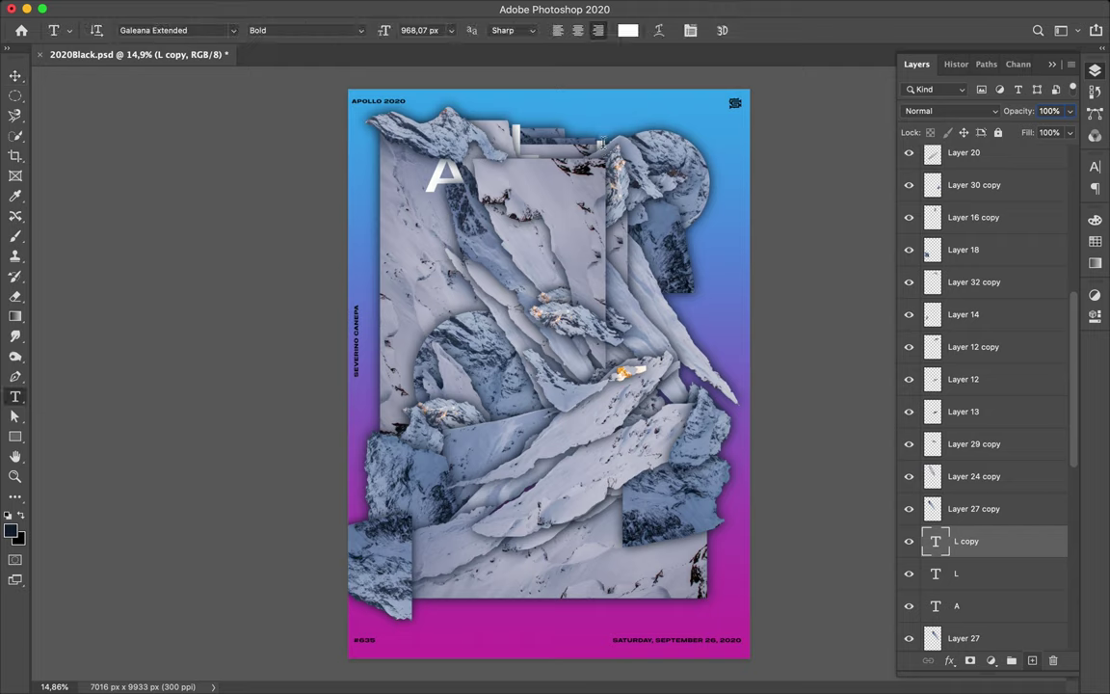
text(P)
key(ctrl+Return)
key(v)
mouse_move(633, 178)
mouse_down()
mouse_move(636, 193)
mouse_move(636, 179)
mouse_up()
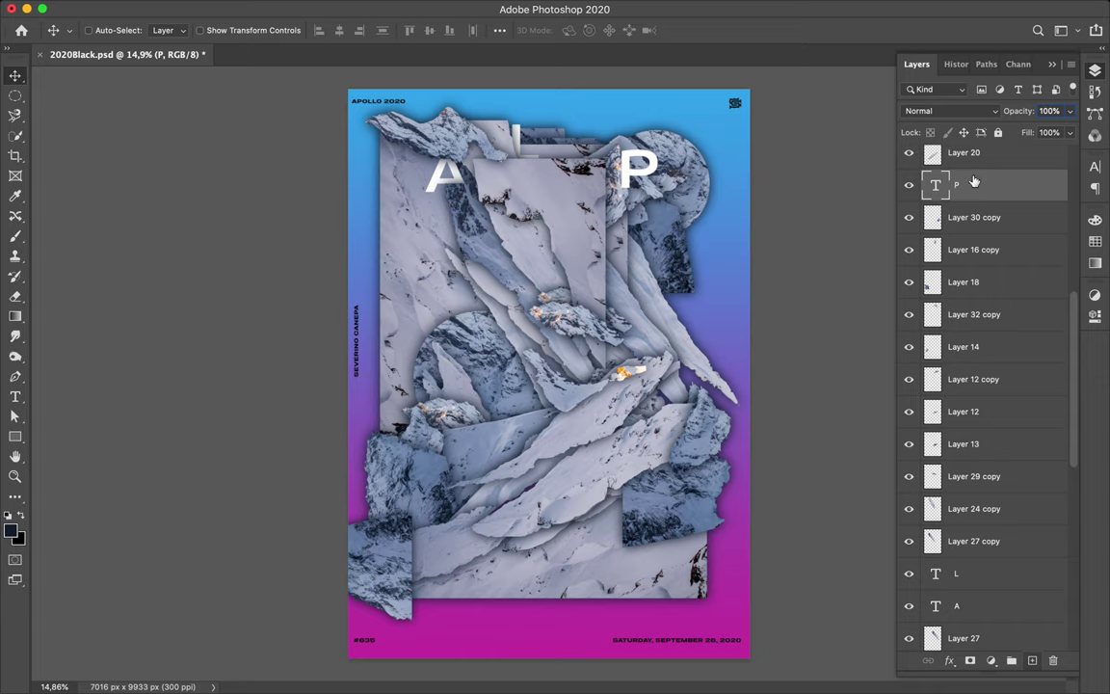
drag(964, 185, 975, 392)
mouse_move(667, 154)
mouse_down()
mouse_move(677, 152)
mouse_move(451, 197)
mouse_move(503, 235)
mouse_move(499, 223)
mouse_move(559, 224)
mouse_move(636, 241)
mouse_move(665, 273)
mouse_up()
Retype duplicated letters as I, N and E, and tuck the E lower in the stack
double_click(451, 203)
text(I)
double_click(559, 222)
text(N)
double_click(662, 262)
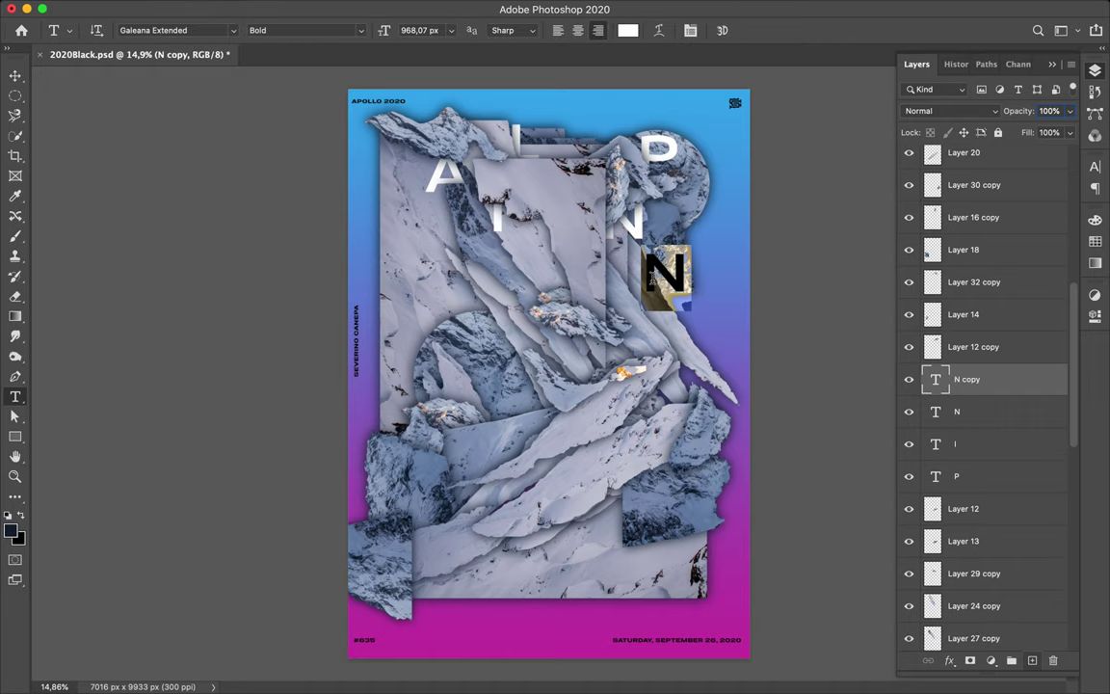
text(E)
mouse_move(963, 379)
mouse_down()
mouse_move(971, 621)
mouse_move(964, 563)
mouse_up()
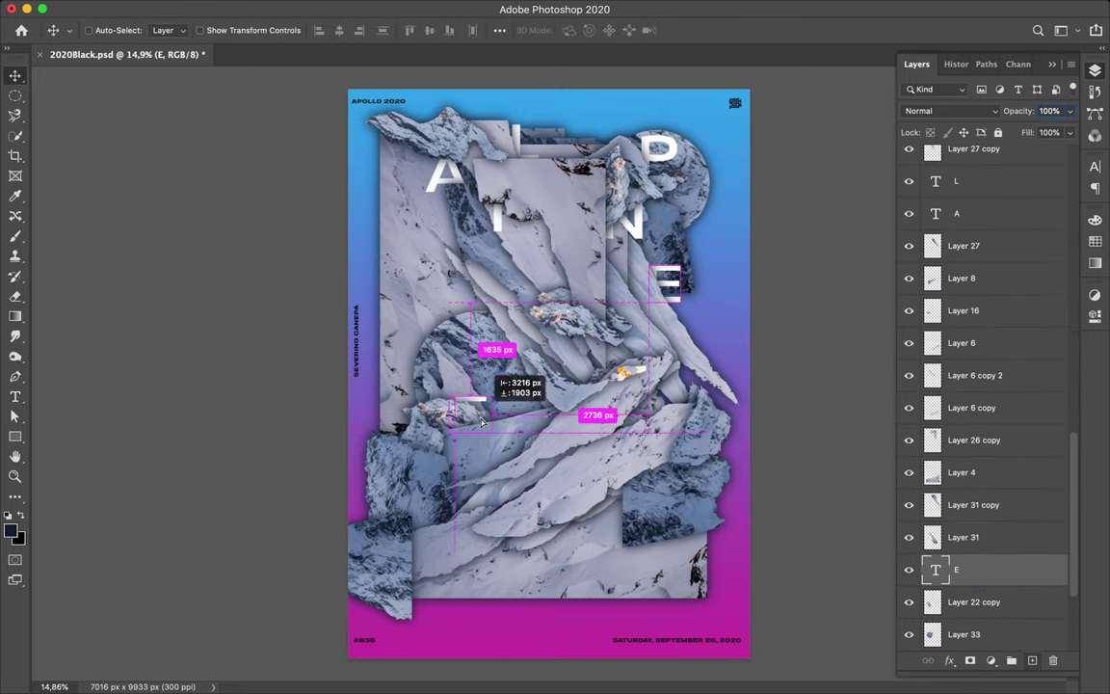
Turn copies of the E into white letters R and O and reorder the O among the collage pieces
double_click(458, 395)
mouse_move(682, 292)
mouse_down()
mouse_move(467, 397)
mouse_move(489, 445)
mouse_up()
text(P)
key(ctrl+Return)
text(O)
key(ctrl+Return)
drag(963, 569, 950, 162)
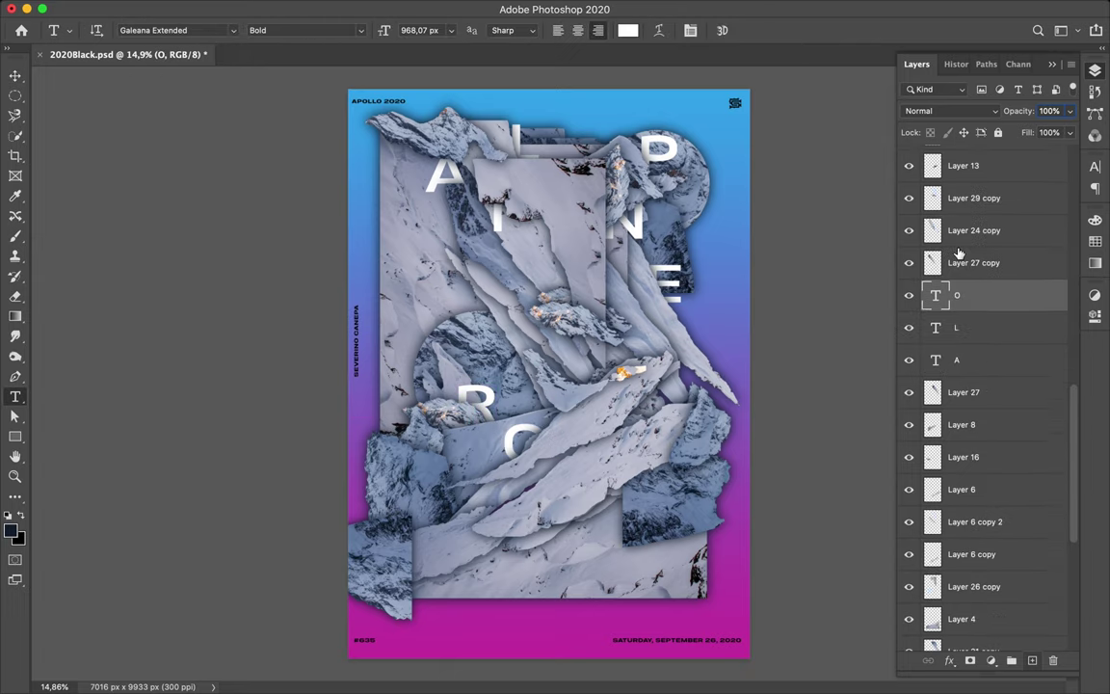
Duplicate the O, raise it in the stack, and retype it as a C beside the O
key(v)
drag(540, 375, 544, 371)
mouse_move(964, 295)
mouse_down()
mouse_move(973, 154)
mouse_move(966, 284)
mouse_move(966, 178)
mouse_up()
double_click(564, 371)
text(C)
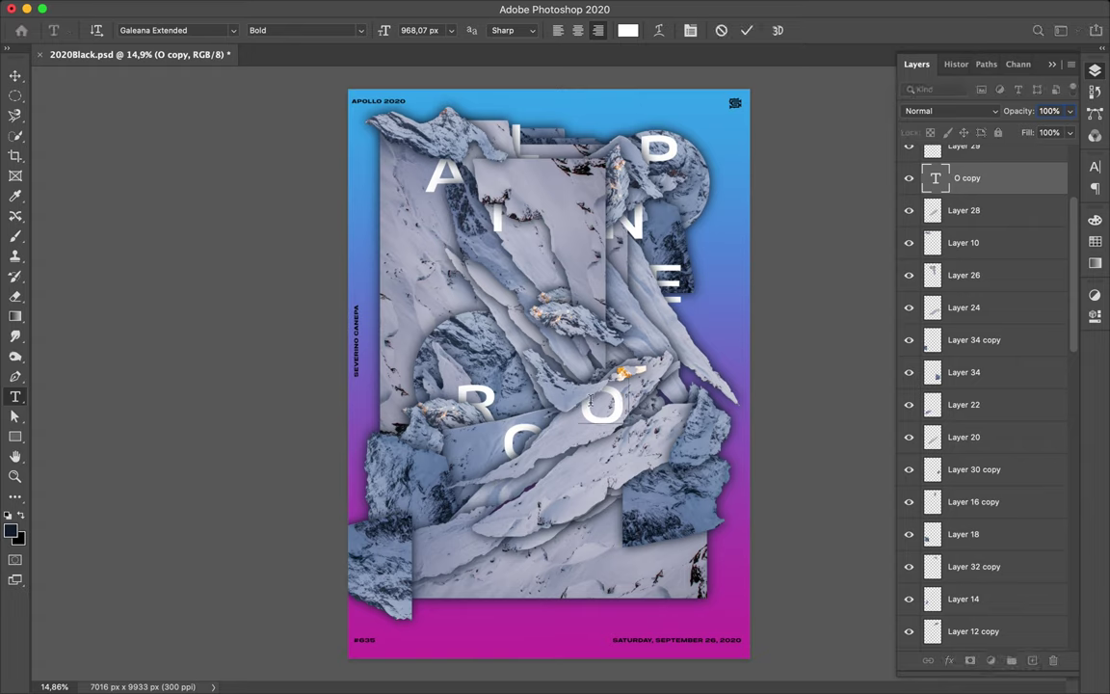
key(ctrl+Return)
mouse_move(564, 380)
mouse_down()
mouse_move(597, 424)
mouse_move(626, 410)
mouse_move(650, 427)
mouse_up()
Add a K tucked between Layer 34 and Layer 22, then a # at lower left
double_click(626, 410)
text(K)
key(ctrl+Return)
drag(966, 177, 981, 424)
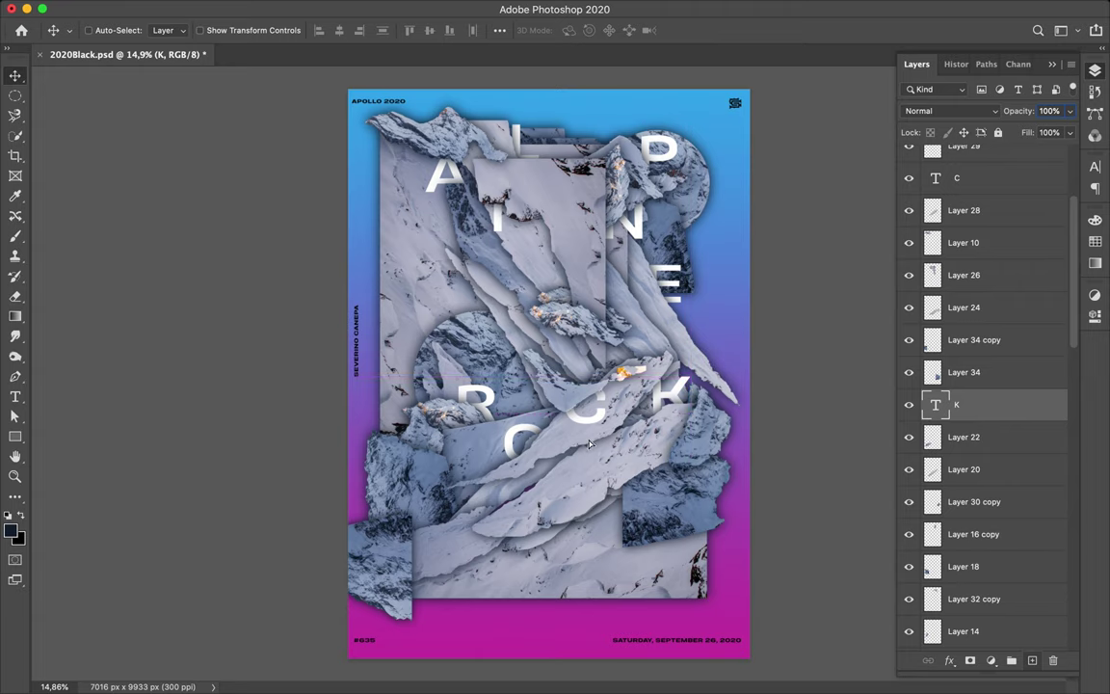
drag(667, 393, 433, 505)
double_click(433, 506)
text(#)
key(ctrl+Return)
mouse_move(966, 405)
mouse_down()
mouse_move(980, 472)
mouse_move(980, 427)
mouse_up()
Add the digits 1 and 2 to the right of the #
drag(433, 506, 559, 538)
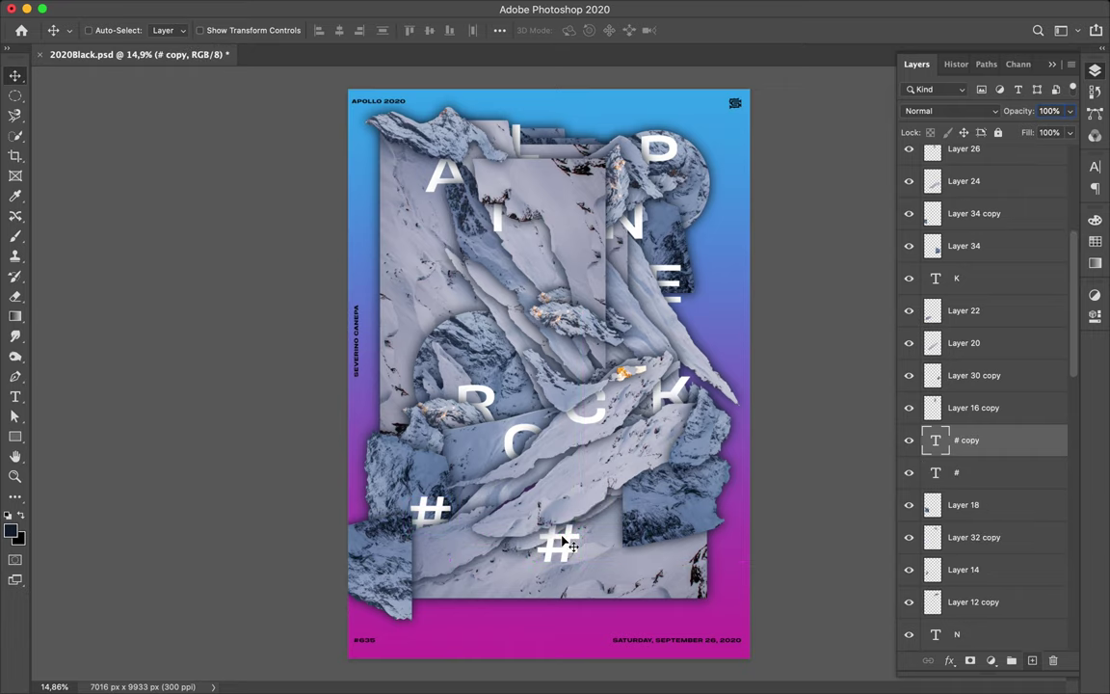
double_click(555, 536)
text(1)
key(ctrl+Return)
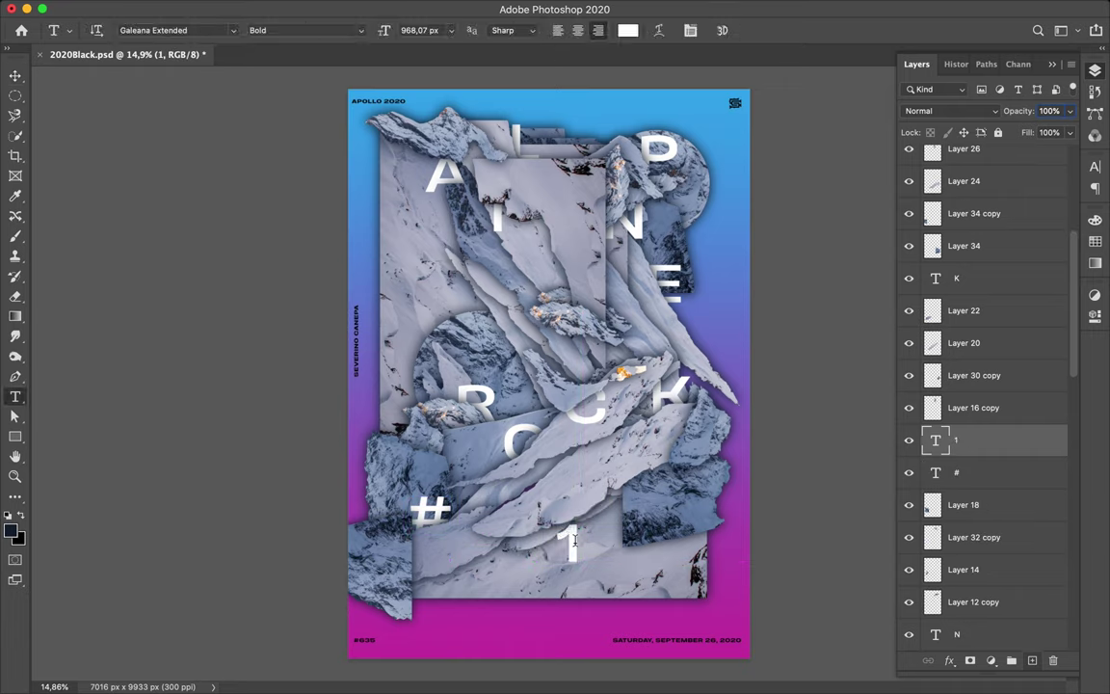
key(v)
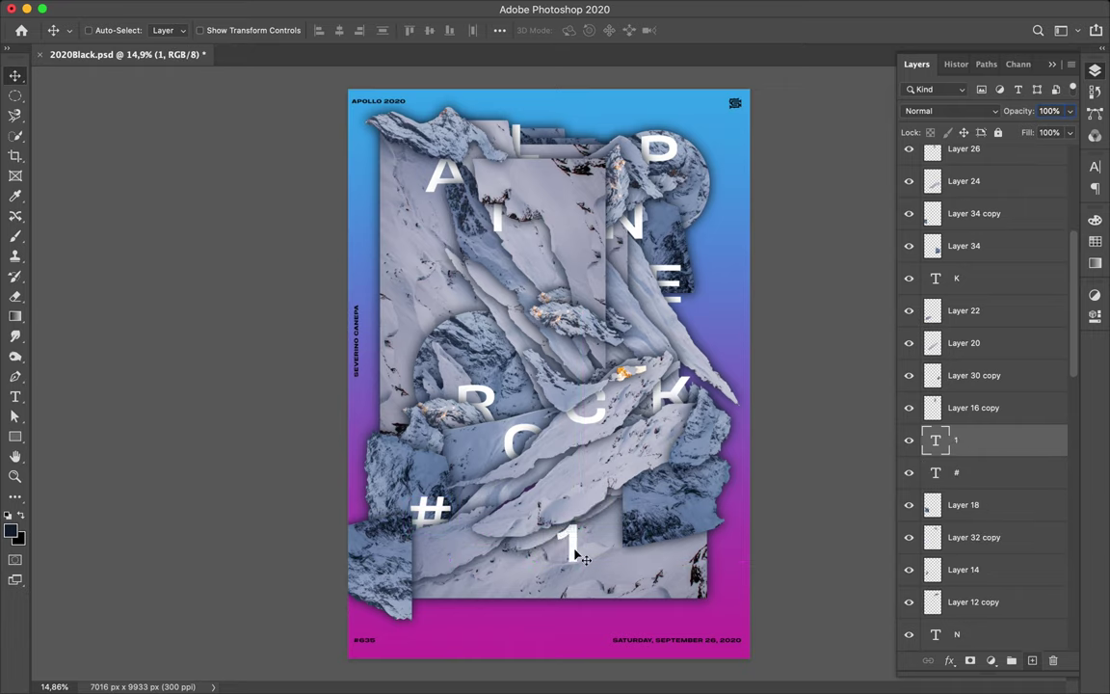
drag(941, 439, 941, 342)
mouse_move(574, 540)
mouse_down()
mouse_move(609, 521)
mouse_move(605, 542)
mouse_move(618, 520)
mouse_up()
double_click(605, 539)
text(2)
key(ctrl+Return)
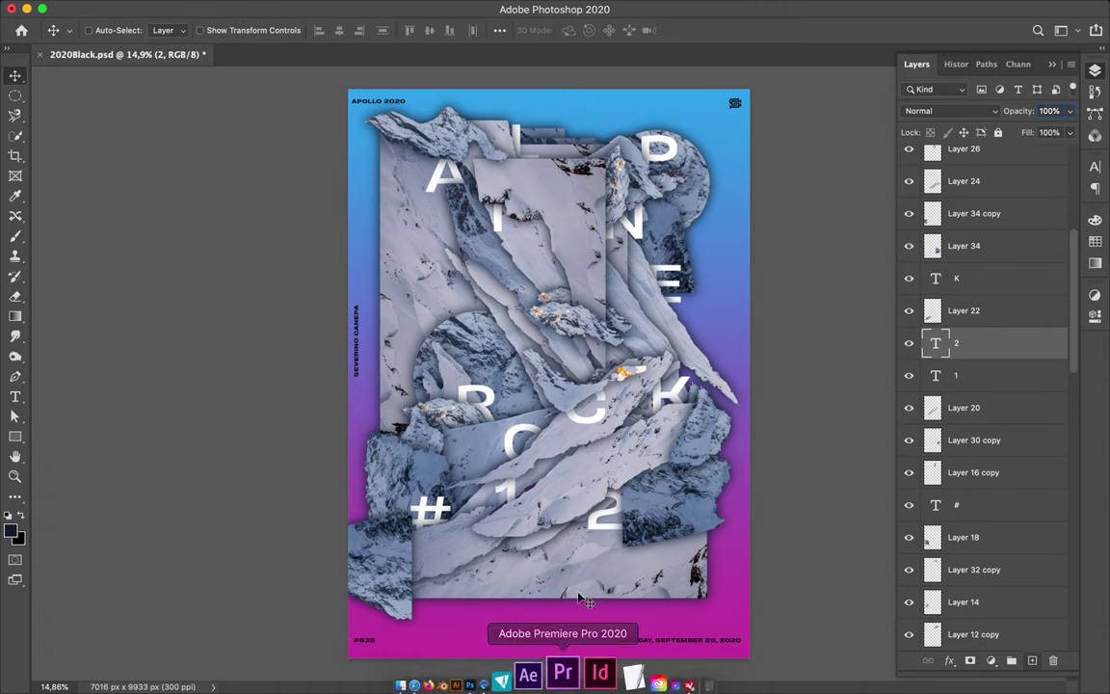
ctrl+click(674, 639)
ctrl+shift+click(364, 639)
ctrl+shift+click(355, 339)
ctrl+shift+click(362, 106)
click(1095, 165)
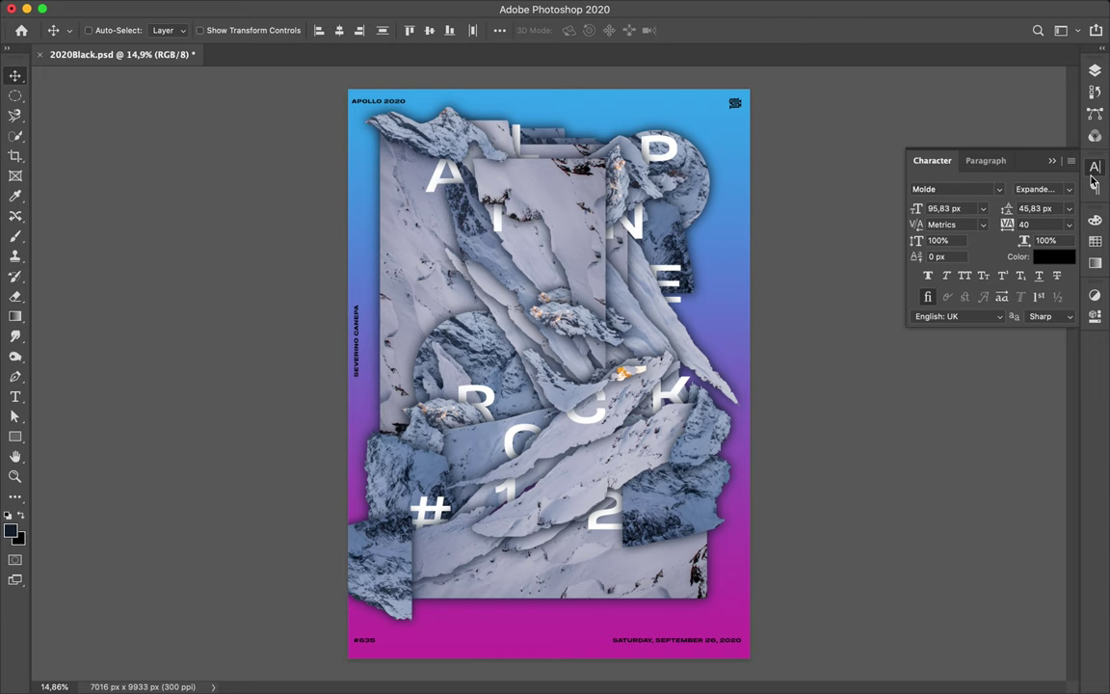
click(1054, 256)
click(679, 318)
key(Return)
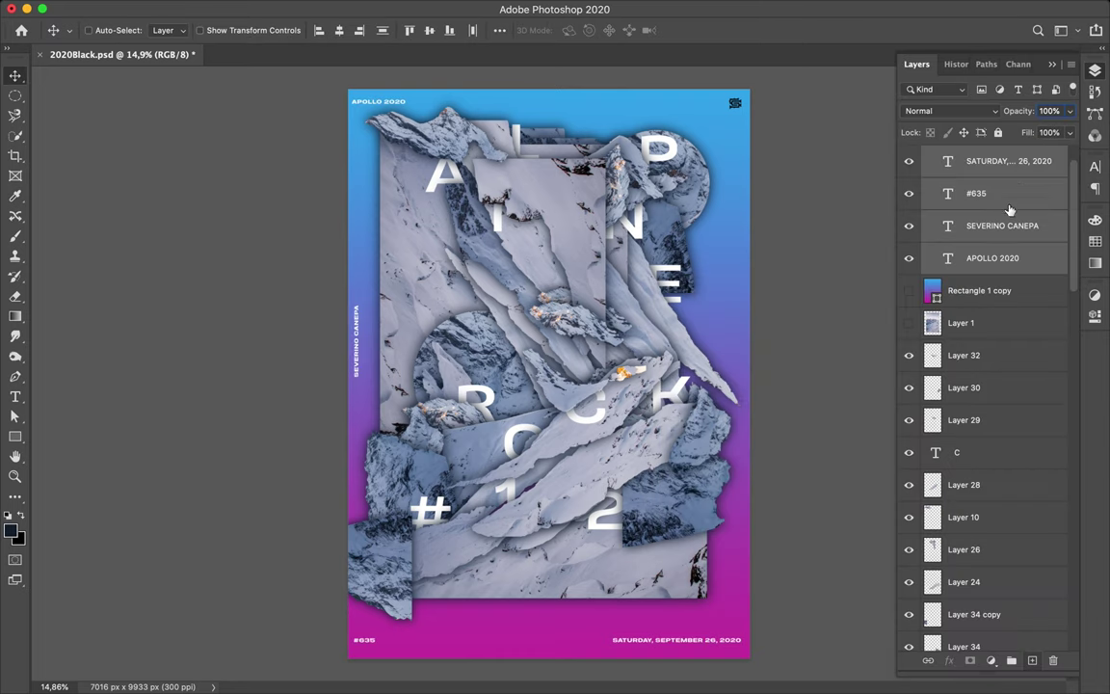
Paste the logo onto a new blank layer and make the top-right logo white
key(ctrl+v)
key(ctrl+shift+alt+n)
key(b)
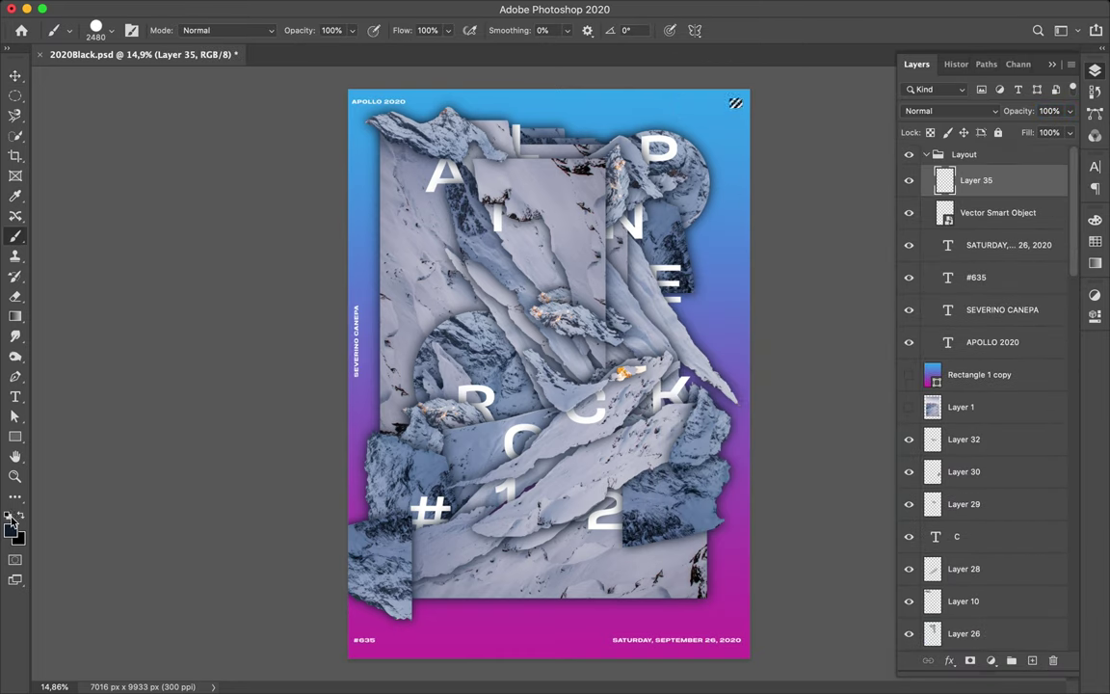
key(v)
key(Delete)
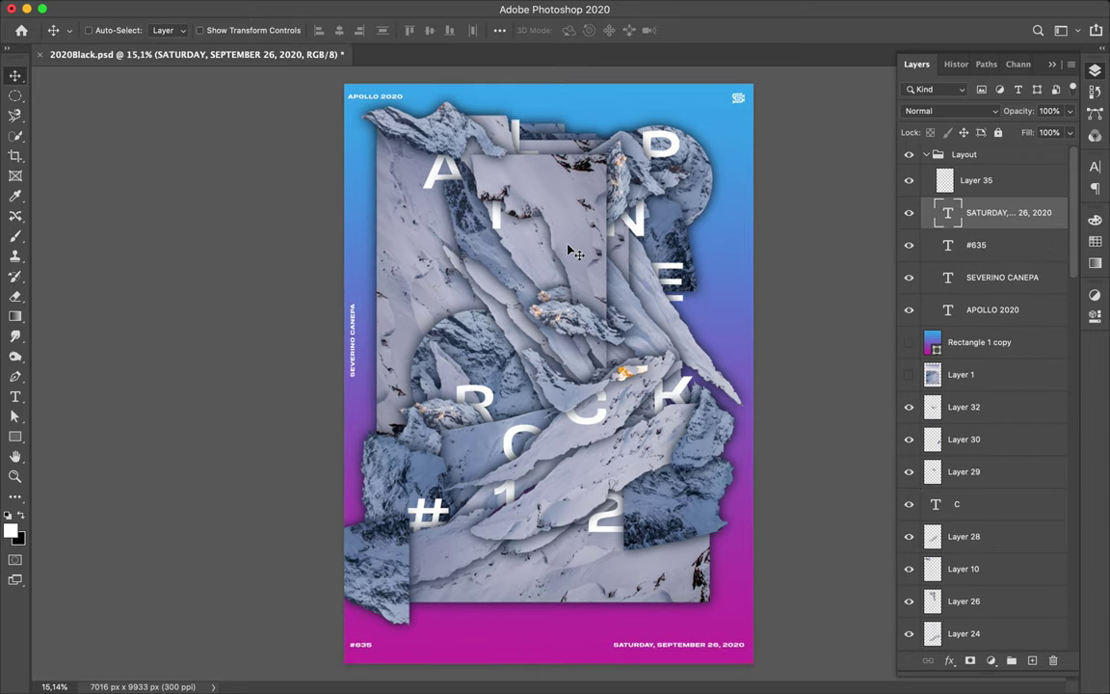
Draw a thin white bar beside the A and tuck its copy near the stack's bottom
key(u)
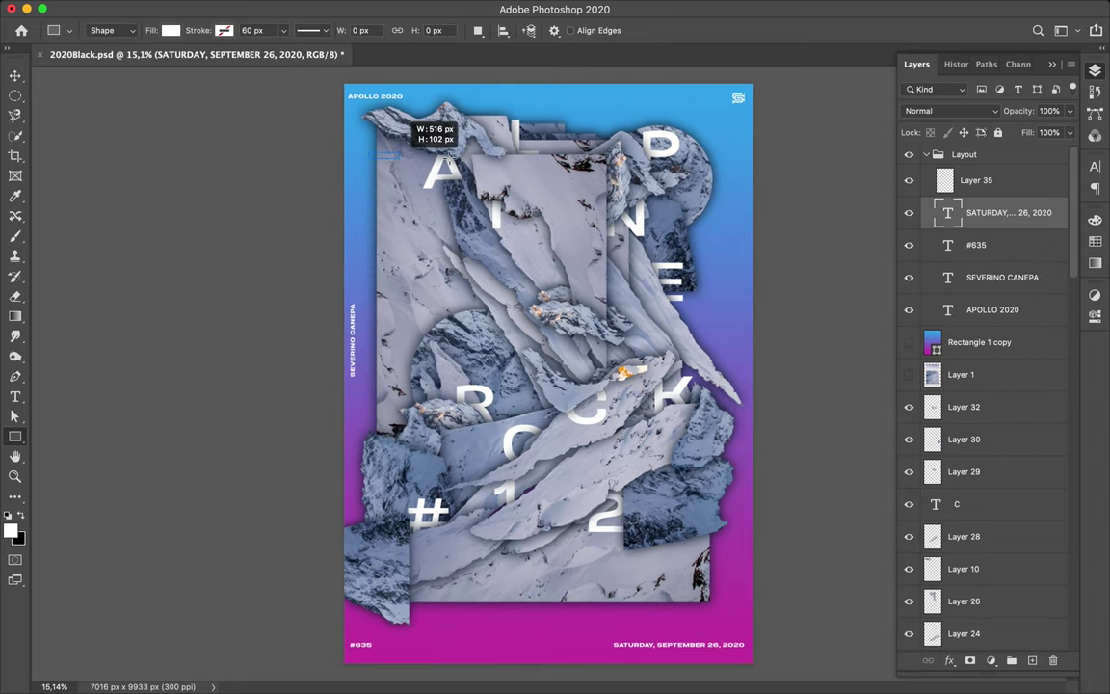
key(v)
drag(395, 157, 390, 166)
click(1100, 75)
mouse_move(979, 210)
mouse_down()
mouse_move(983, 529)
mouse_move(959, 557)
mouse_up()
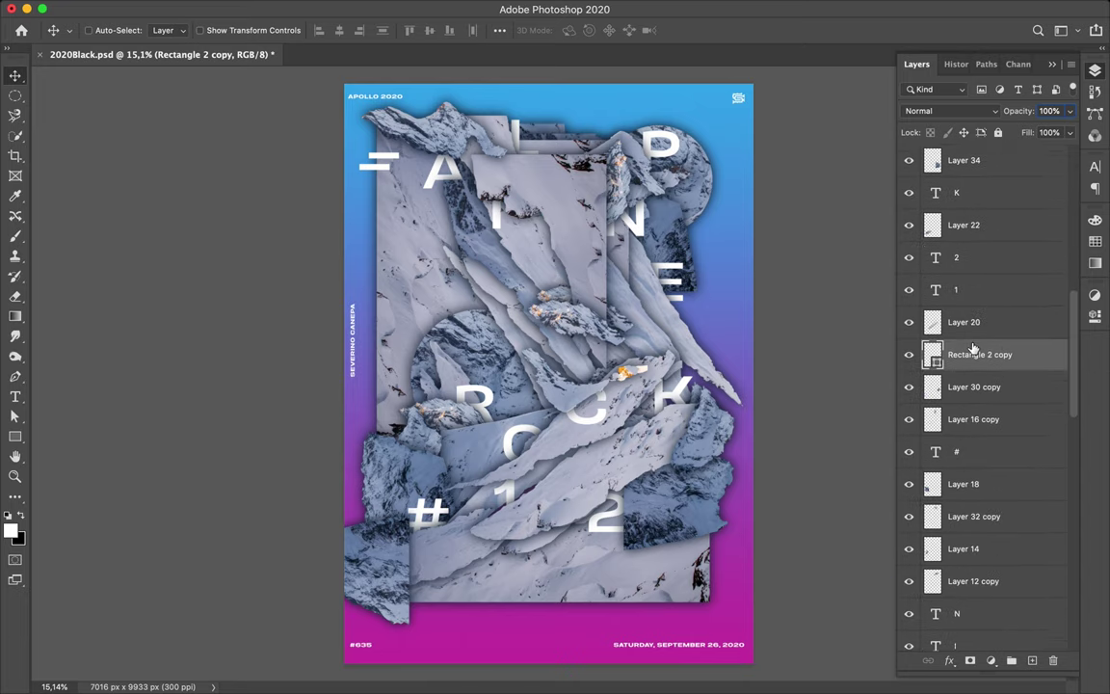
drag(955, 493, 965, 520)
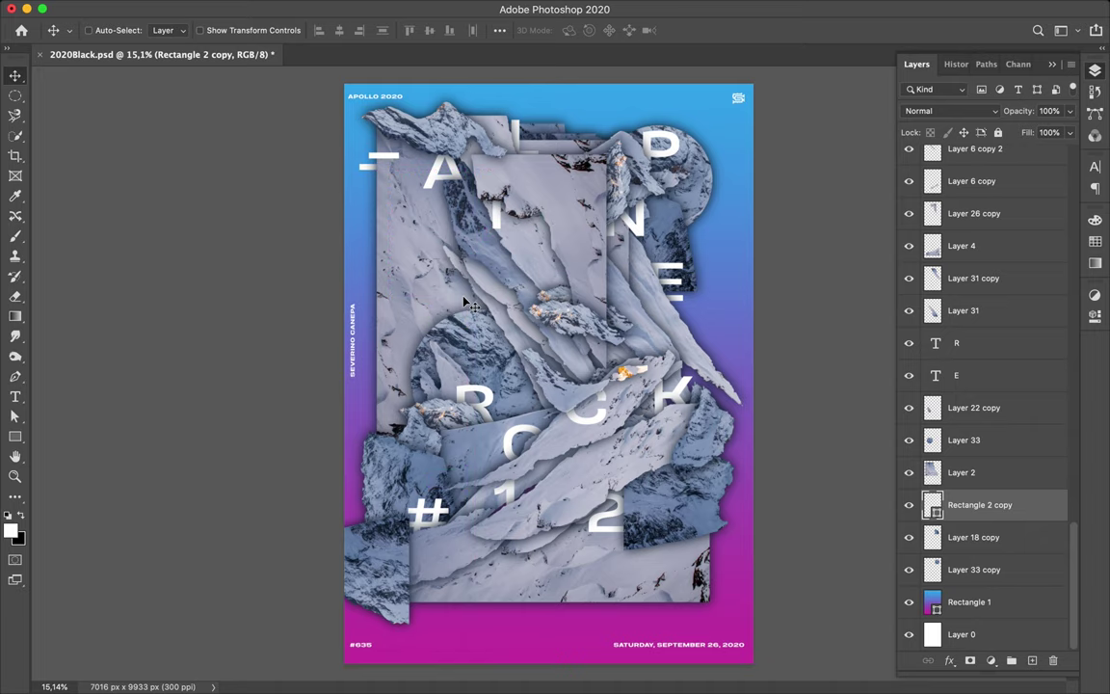
Add a white circle left of centre, placed under Layer 33 so it's partly hidden
right_click(14, 437)
click(77, 462)
key(v)
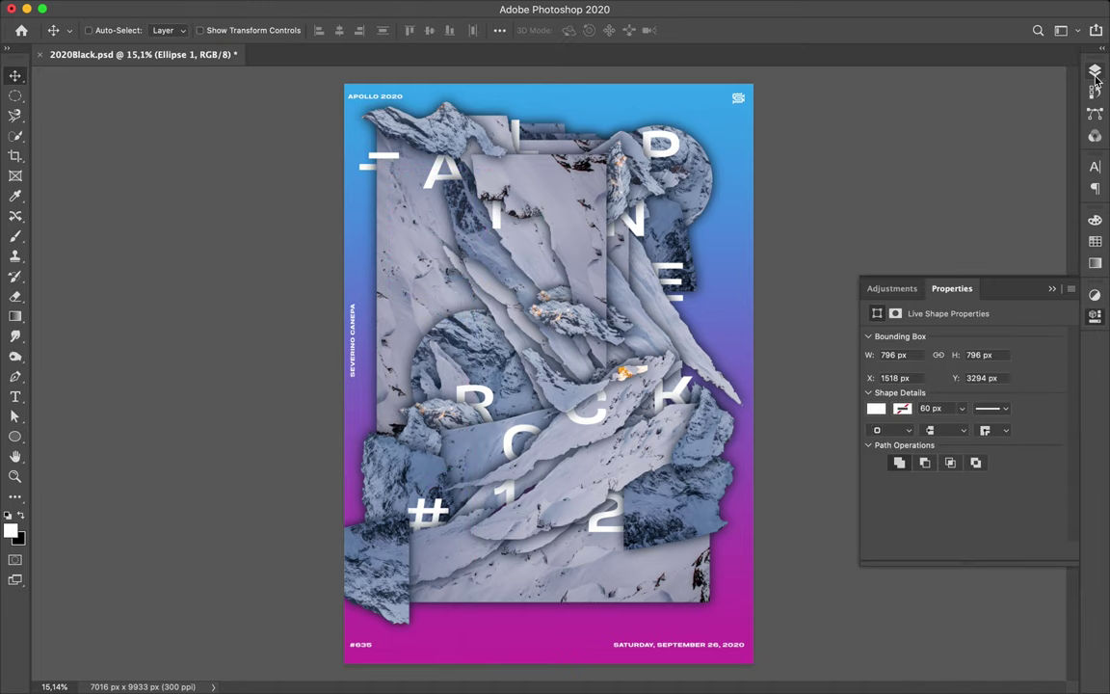
drag(963, 277, 963, 472)
drag(431, 286, 468, 302)
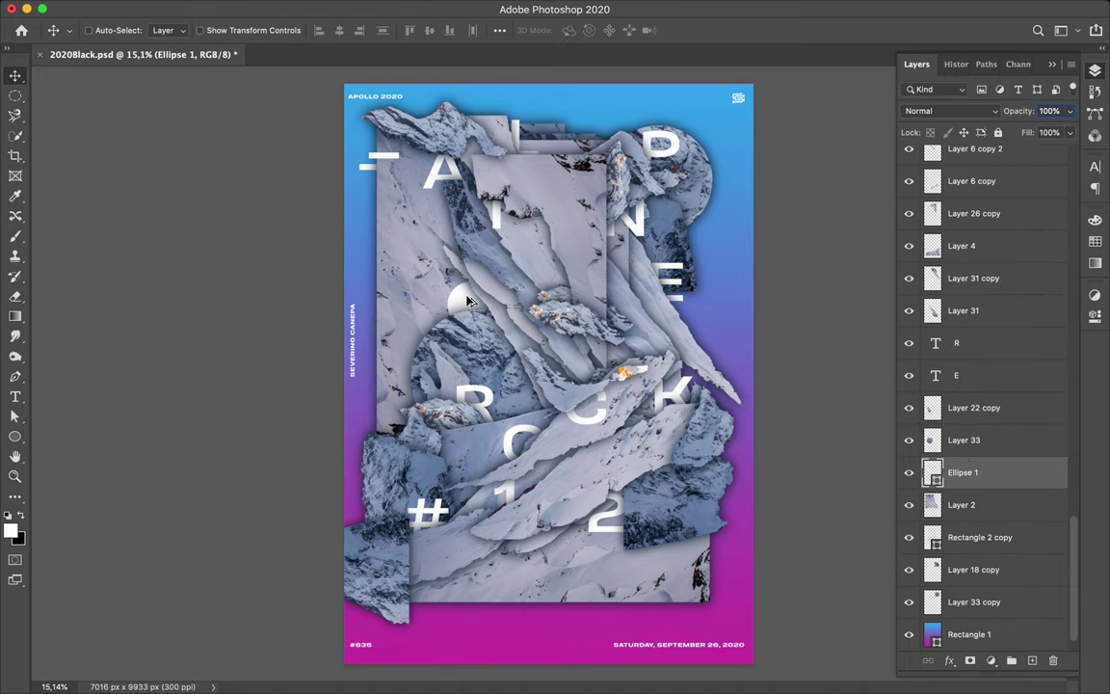
Add small vertical white bars below the 2, lower them in the stack, and save
click(624, 463)
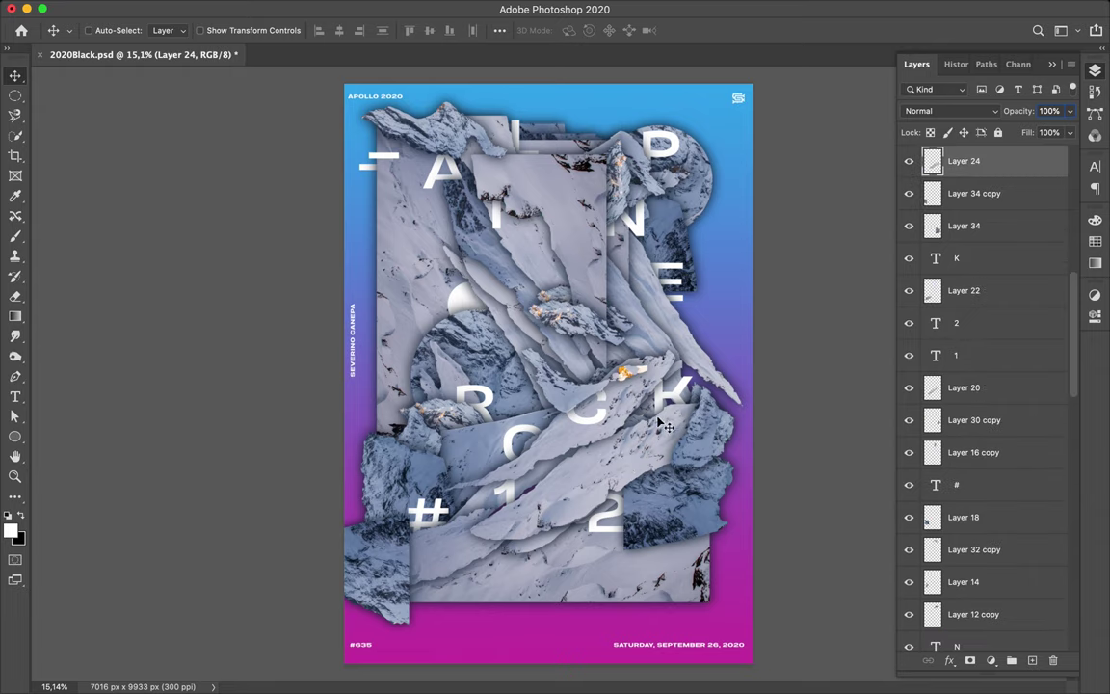
drag(636, 525, 656, 609)
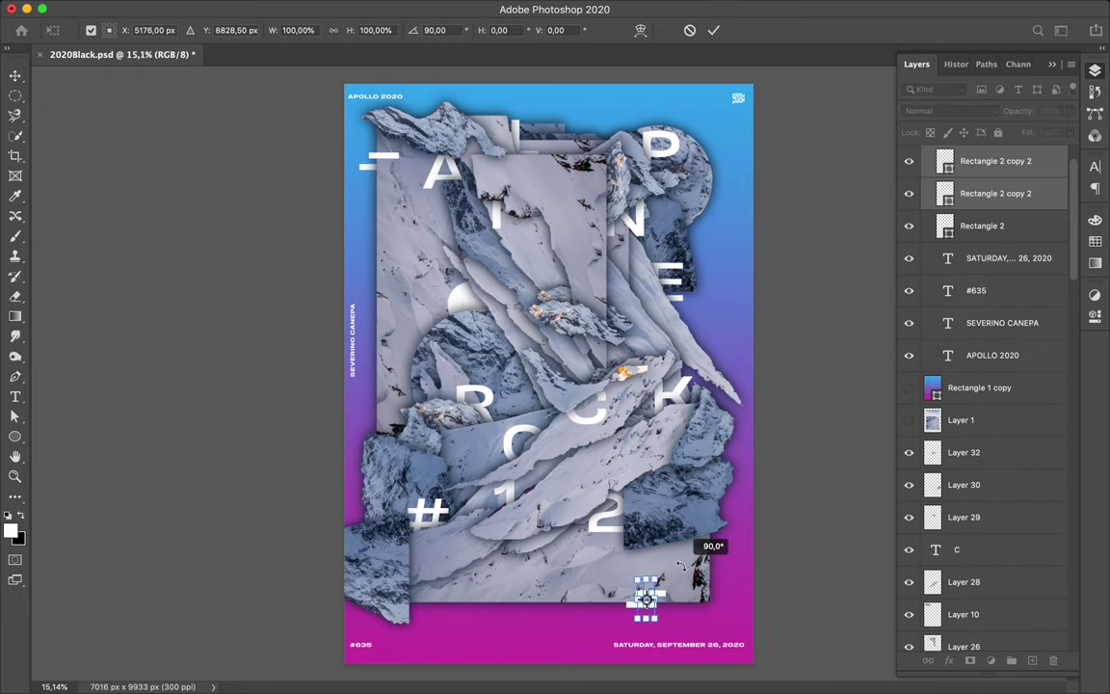
drag(993, 193, 983, 567)
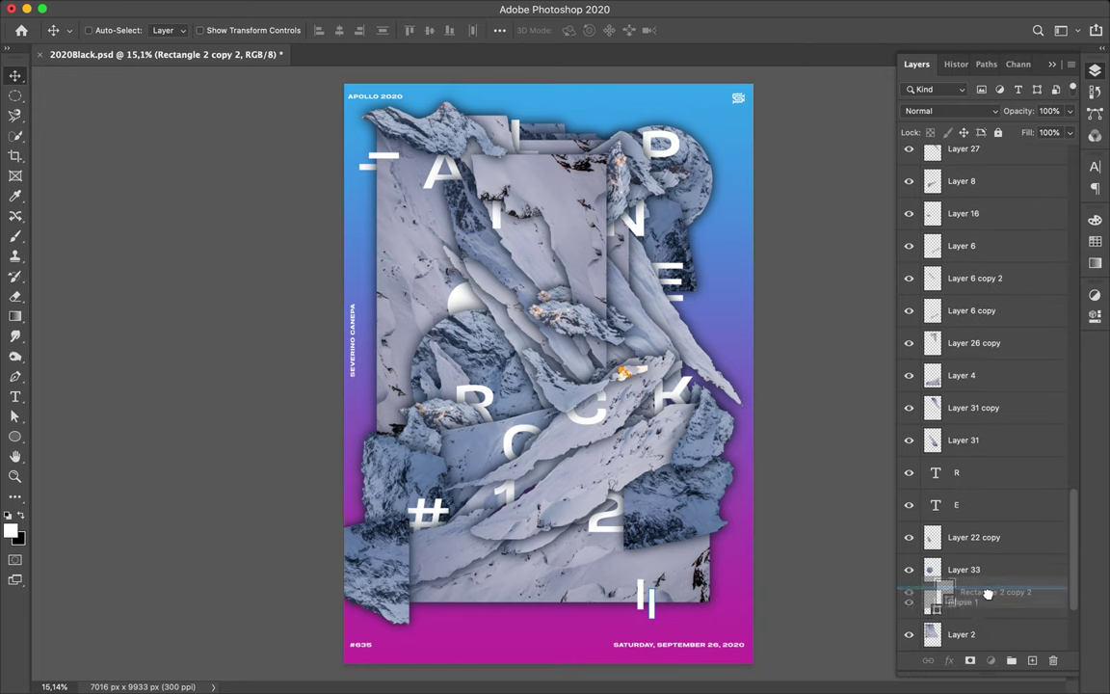
key(ctrl+s)
scroll(981, 287, up, 15)
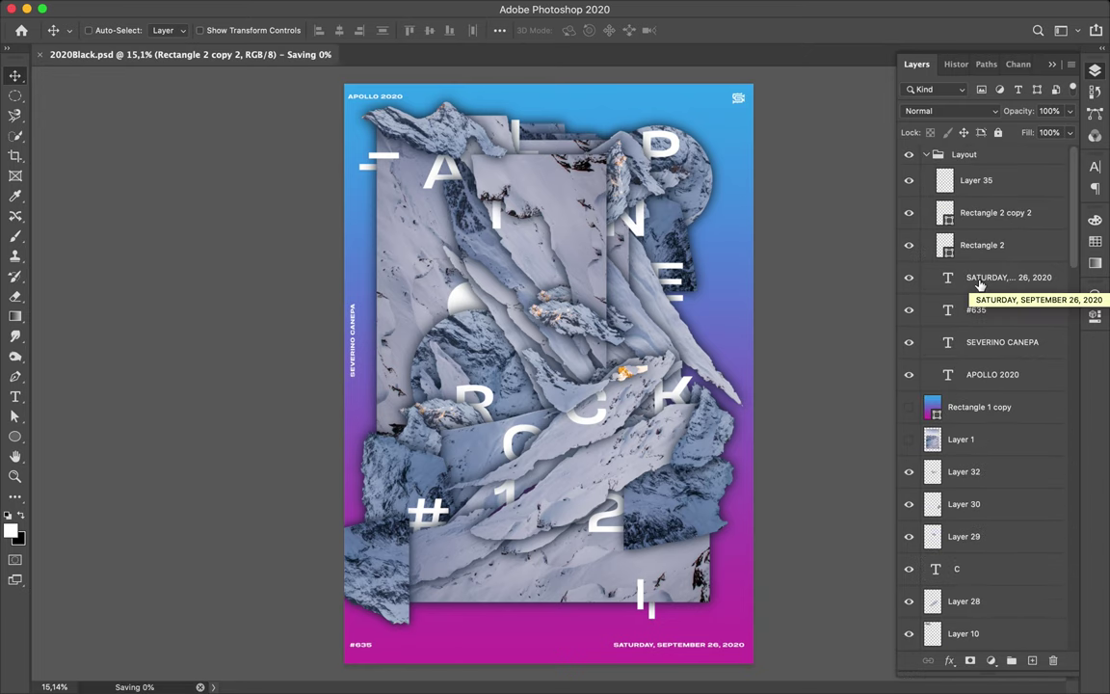
Show the Rectangle 1 copy gradient overlay and delete the hidden Layer 1
click(909, 439)
click(980, 440)
key(Delete)
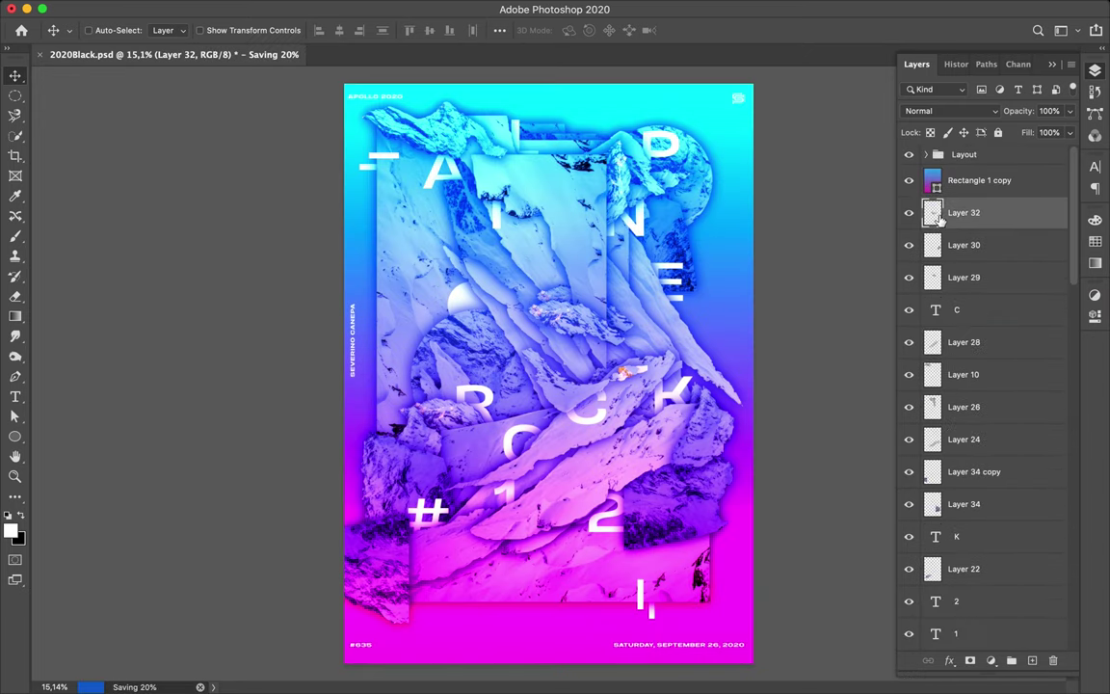